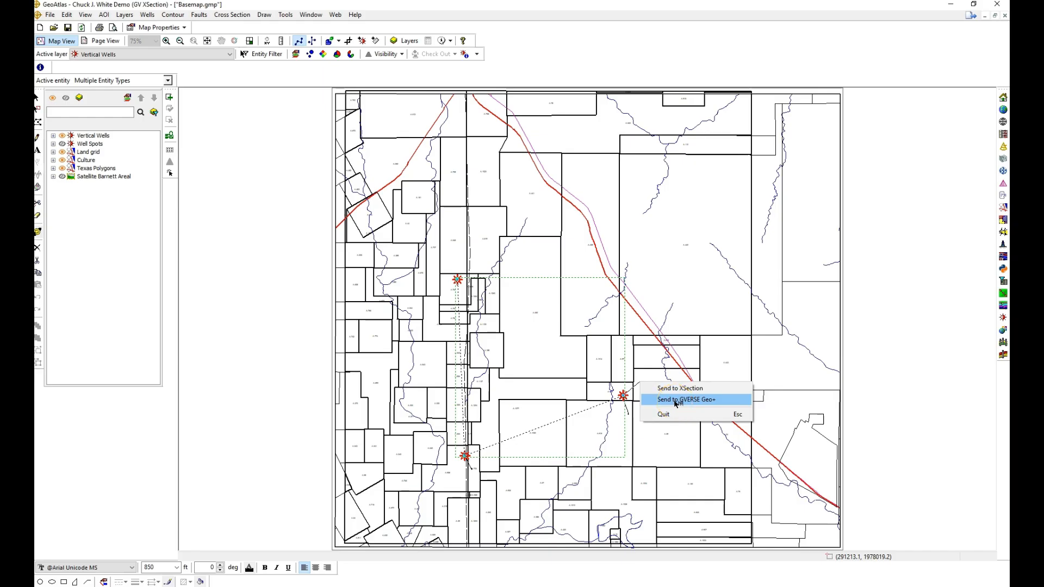
Step: Send the three-well cross section from the map to GVERSE Geo+ as a new interpretation and show the full section in a maximized window
click(675, 402)
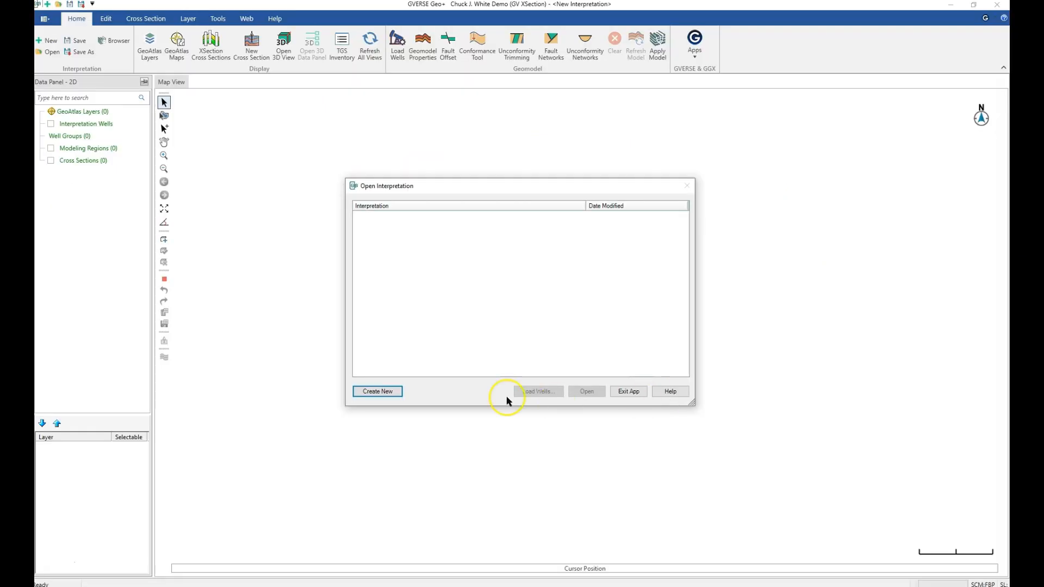
click(371, 391)
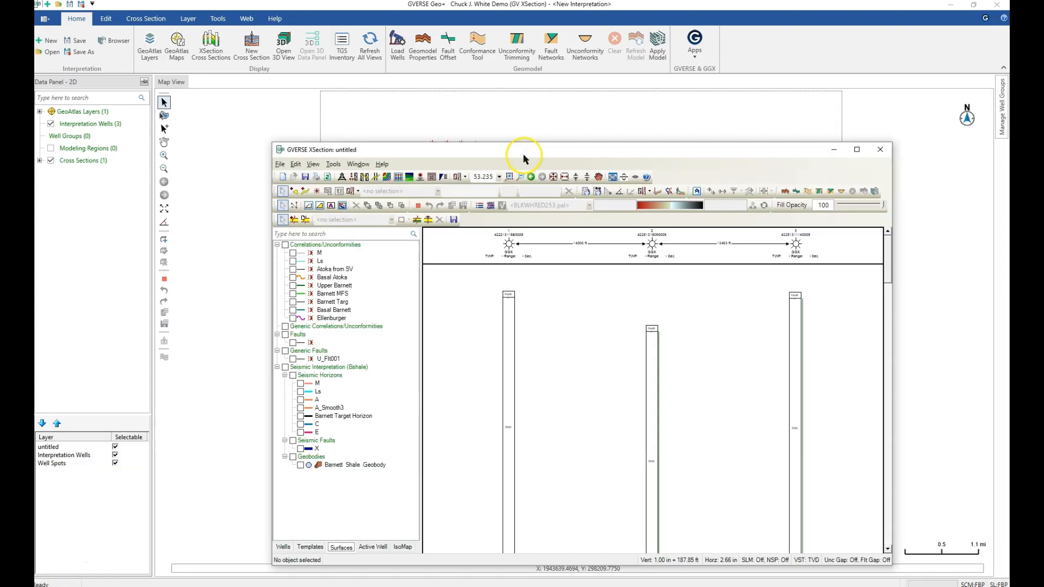
click(857, 150)
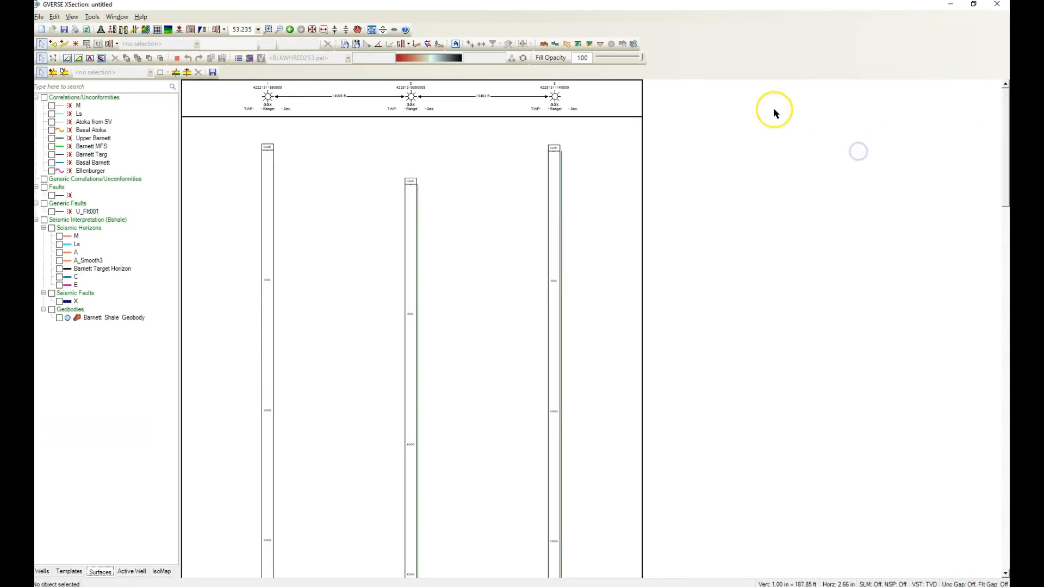
click(312, 30)
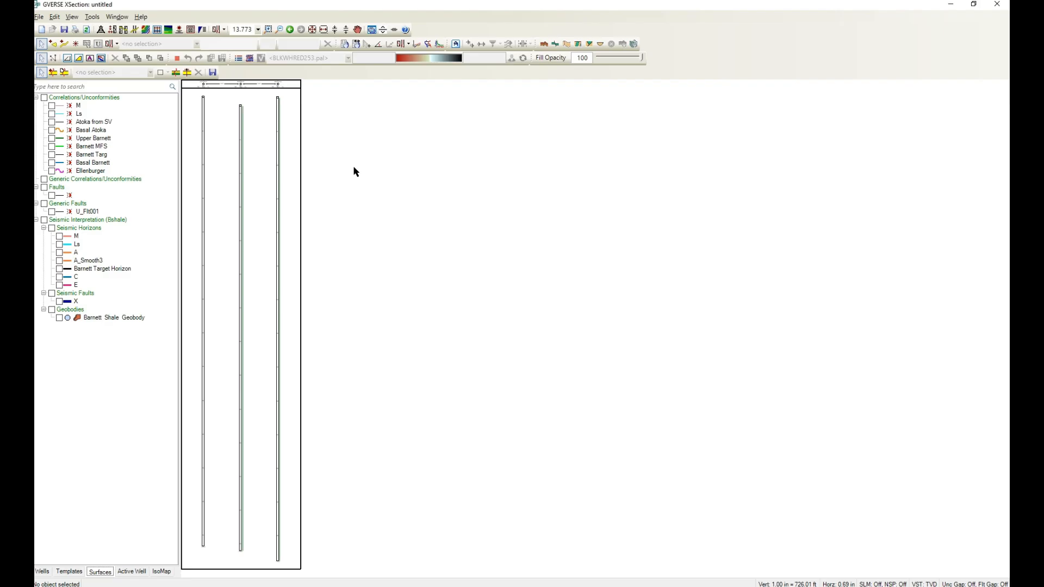
Step: Add Well Name to the information shown for each well in the cross section's well list
click(43, 572)
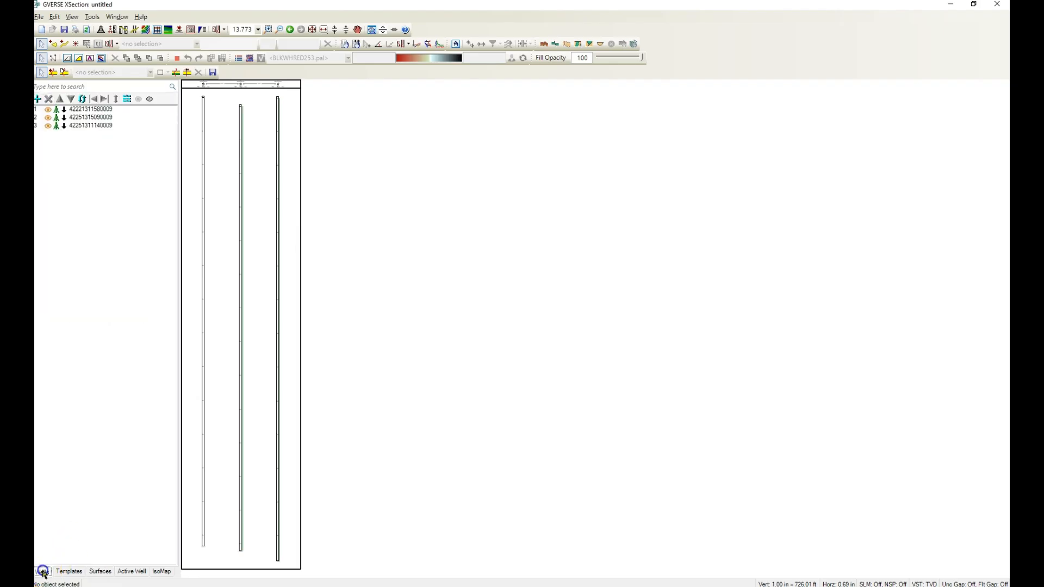
click(86, 108)
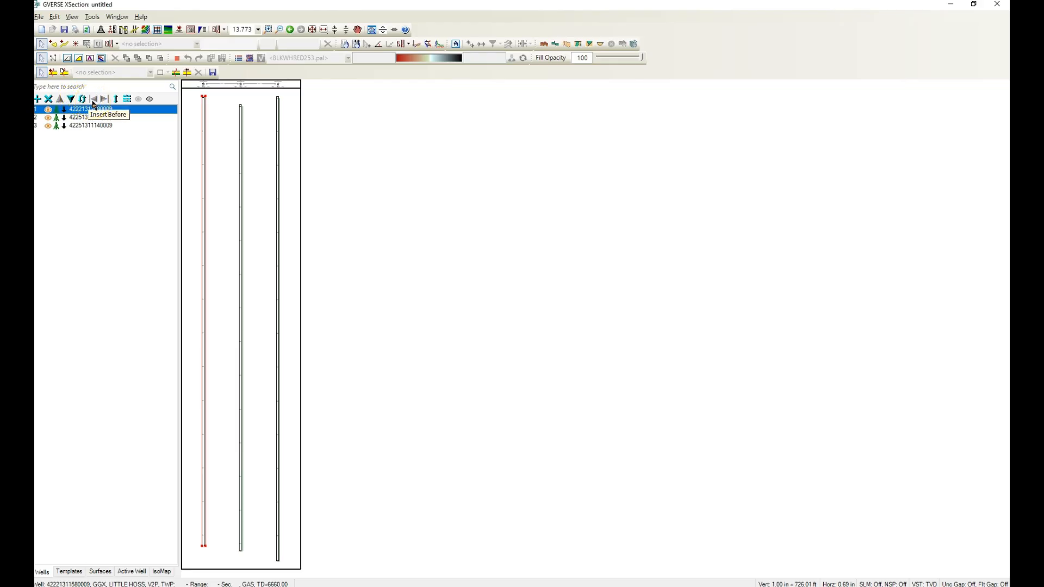
click(113, 101)
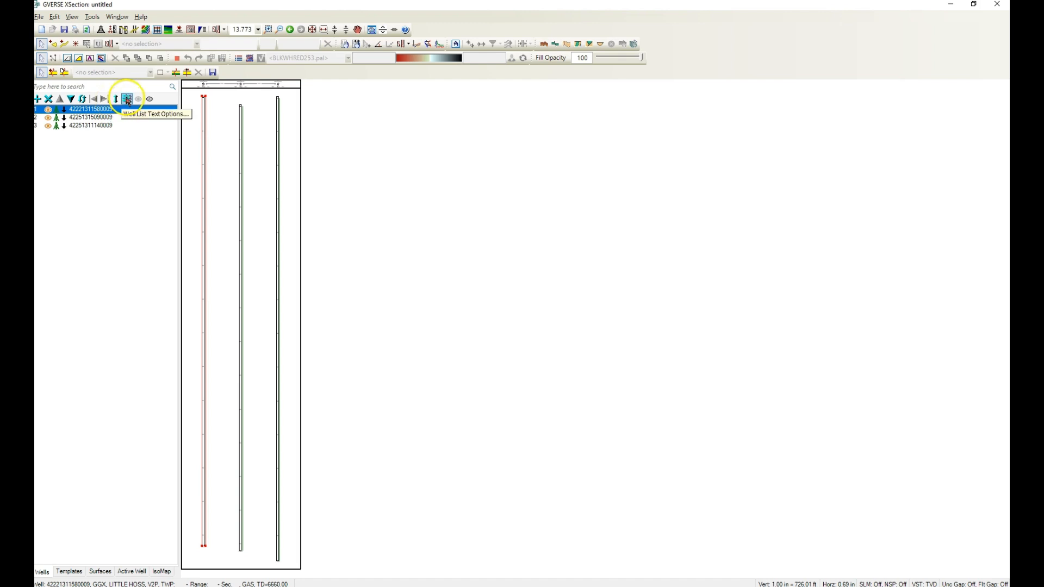
click(127, 98)
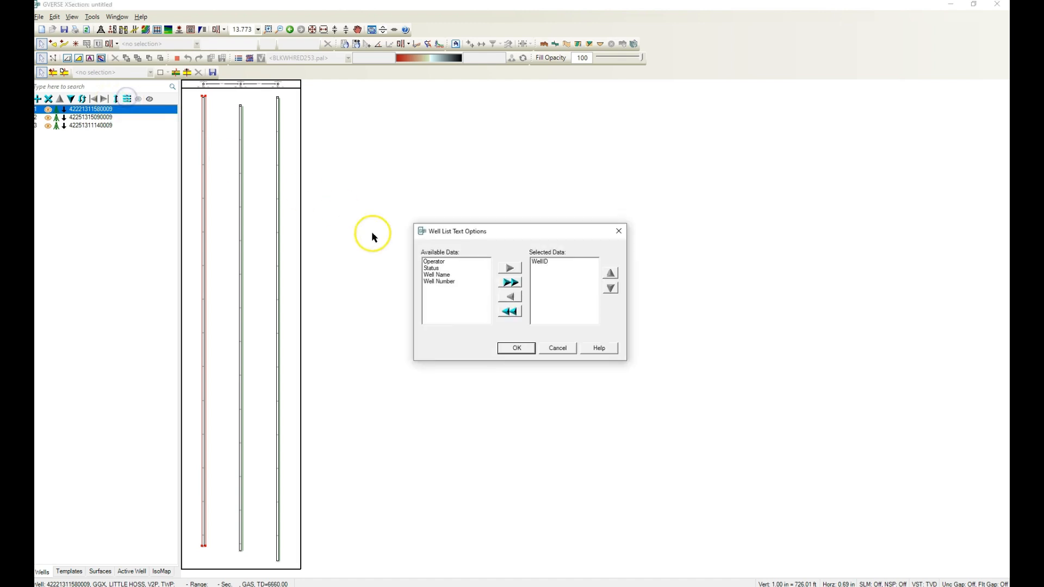
click(437, 275)
click(508, 268)
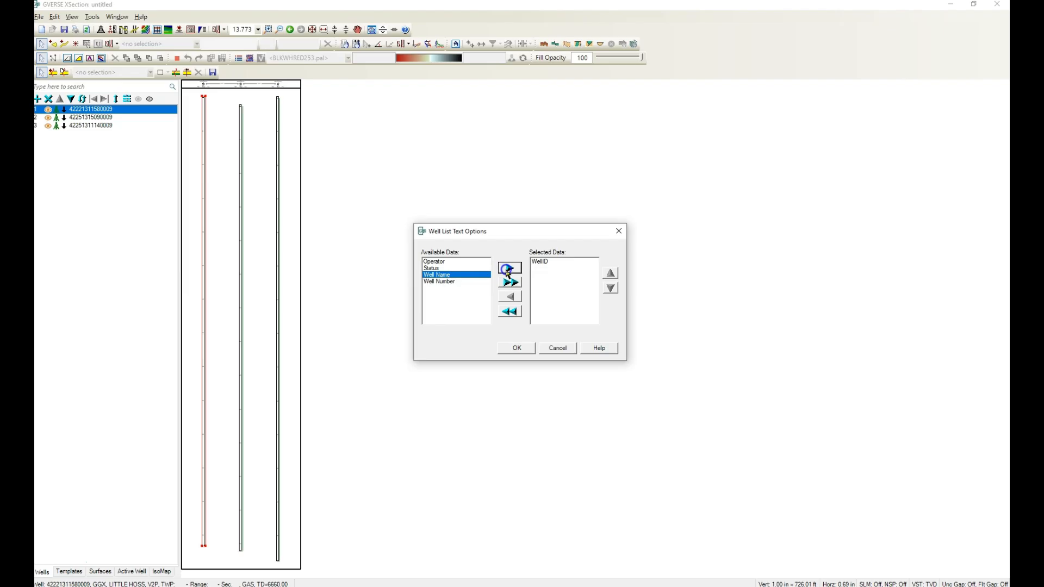
click(518, 348)
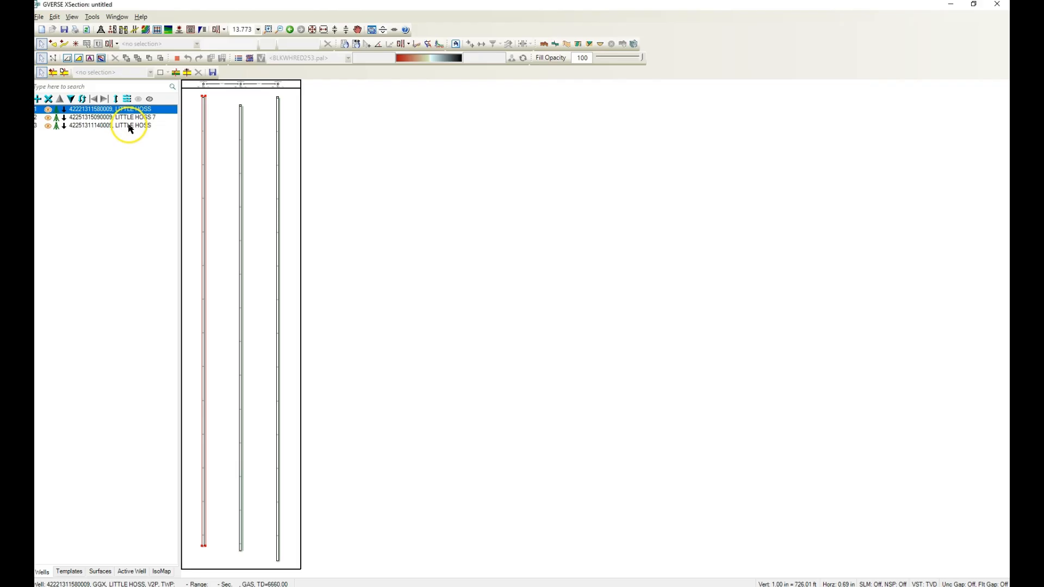
Step: Display all Correlations/Unconformities surfaces on the cross section and inspect the lower interval where they cross the wells
click(69, 572)
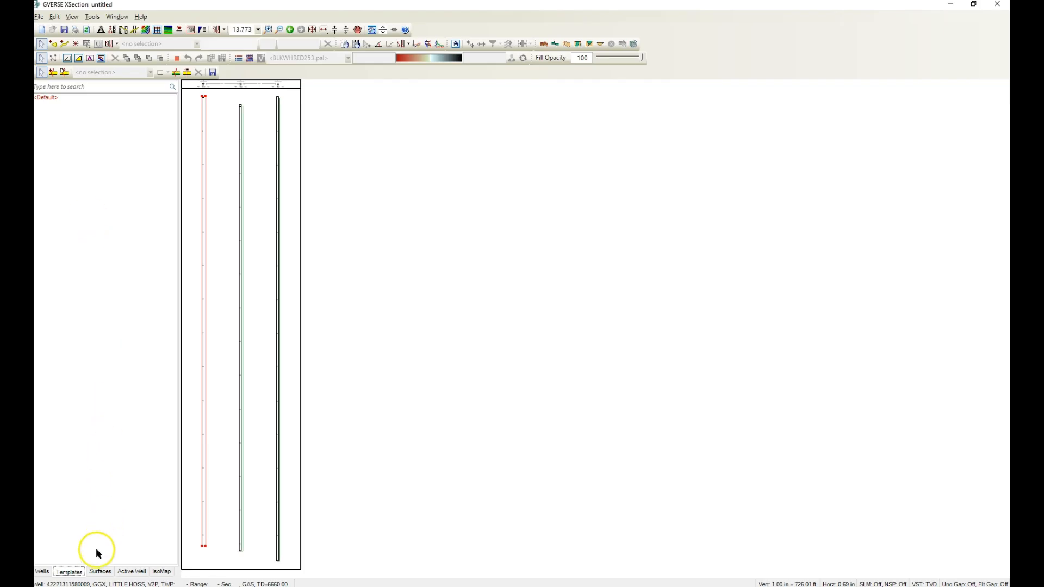
click(100, 571)
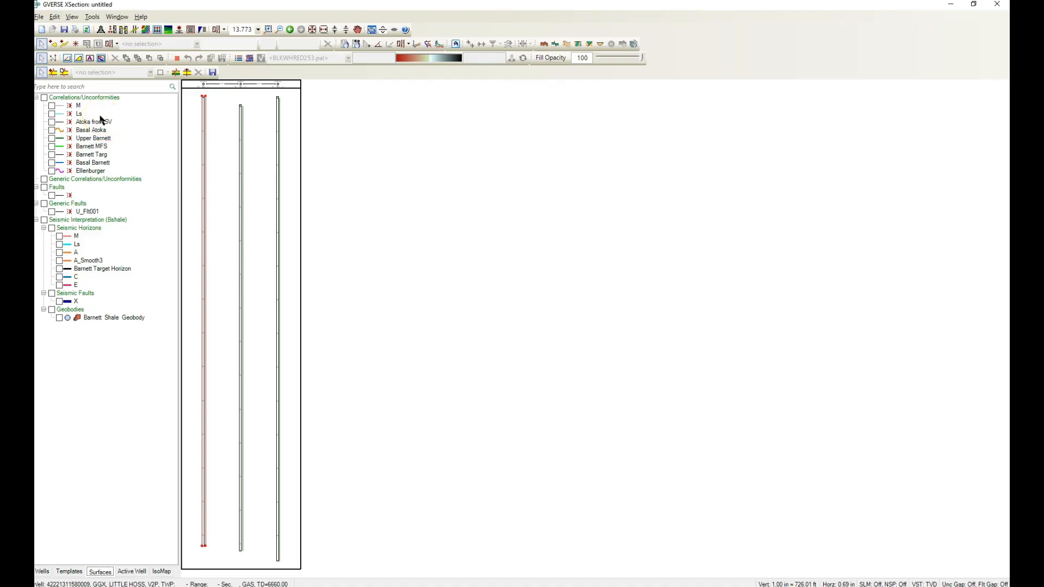
click(44, 98)
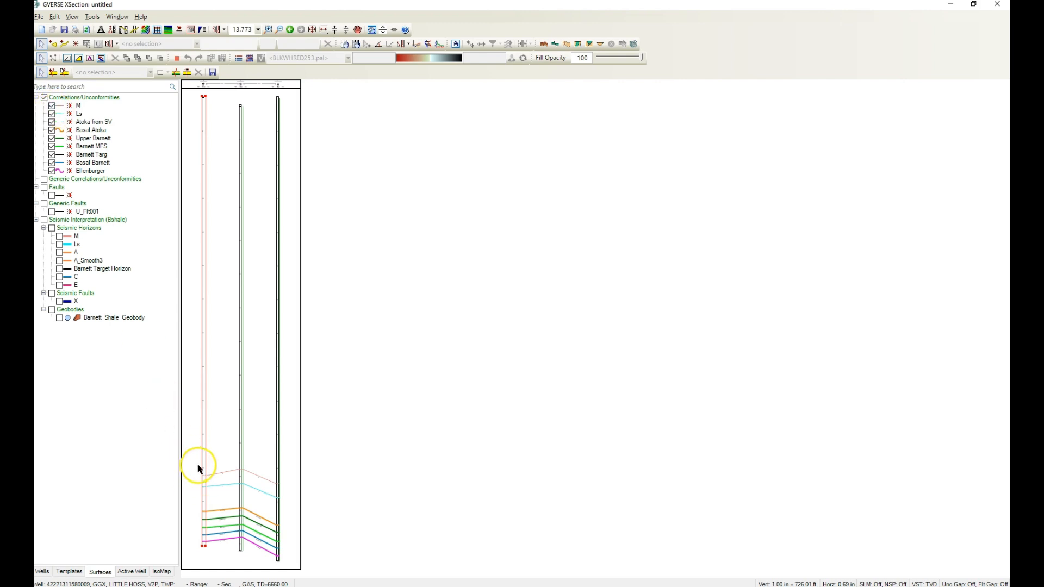
key(z)
drag(198, 466, 282, 558)
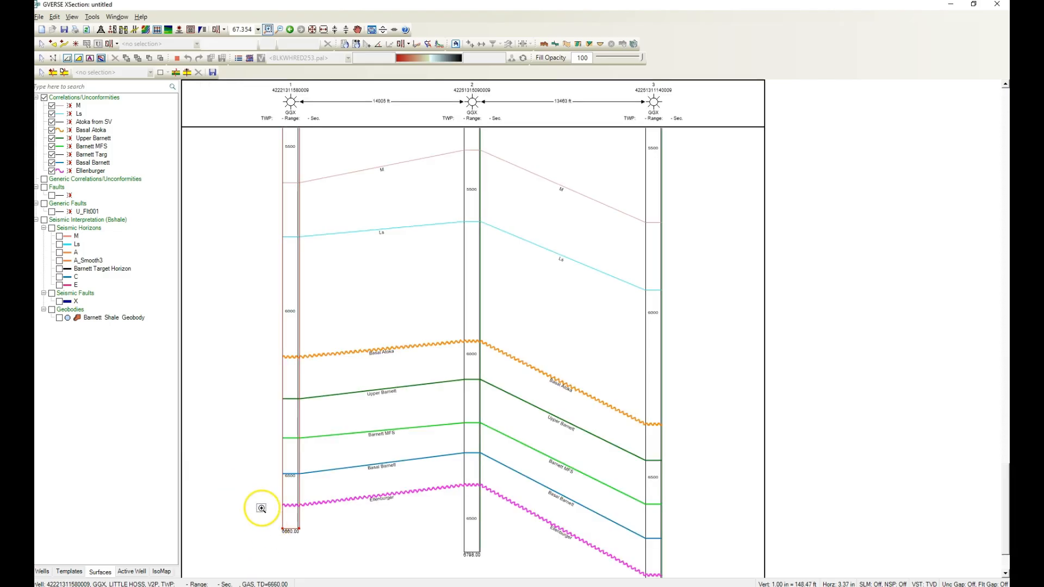
key(Escape)
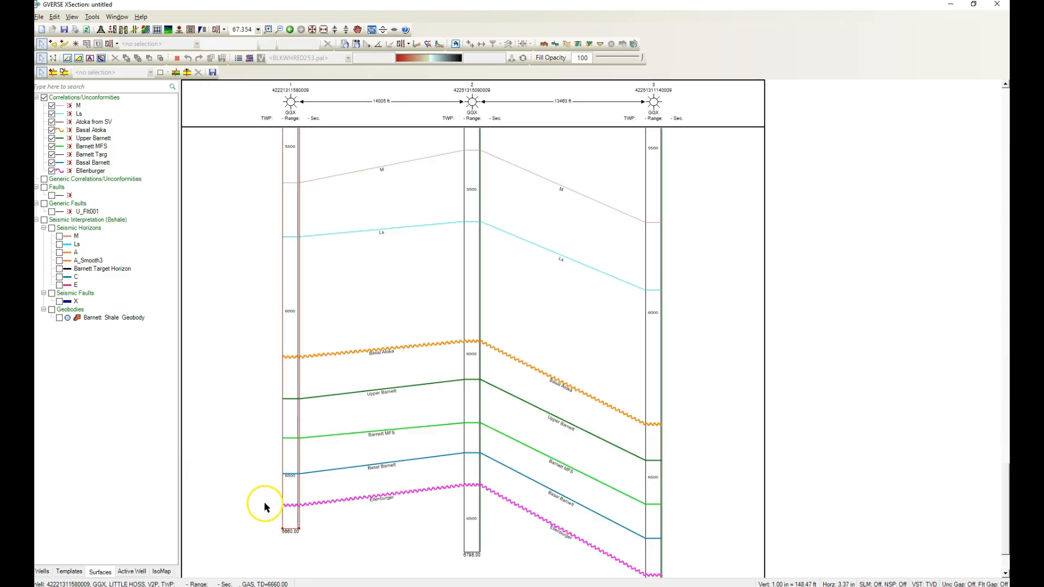
Step: Set the project template Clay Minerals.prt as the default log template for the cross section
click(131, 572)
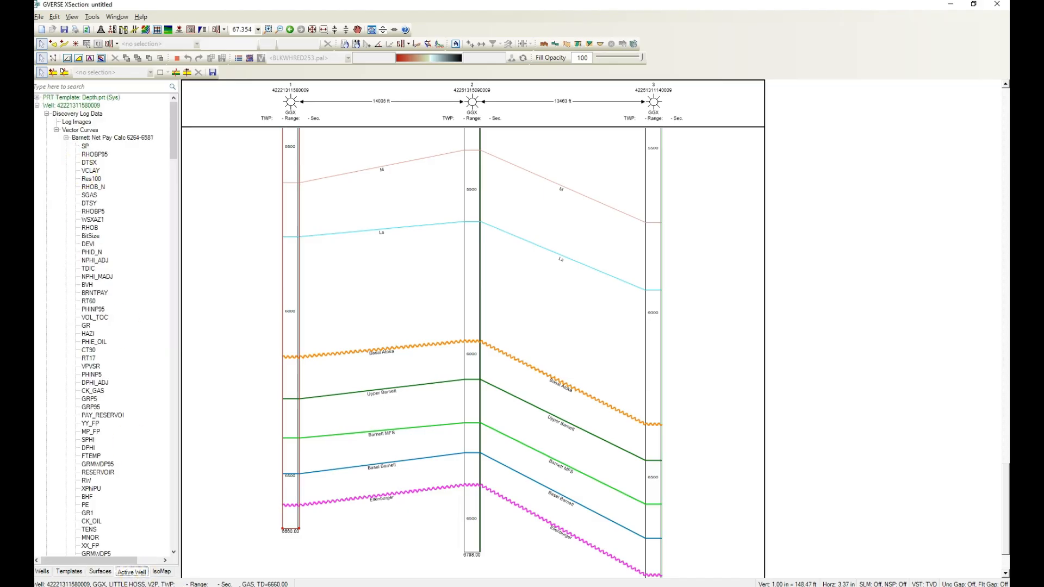
click(62, 84)
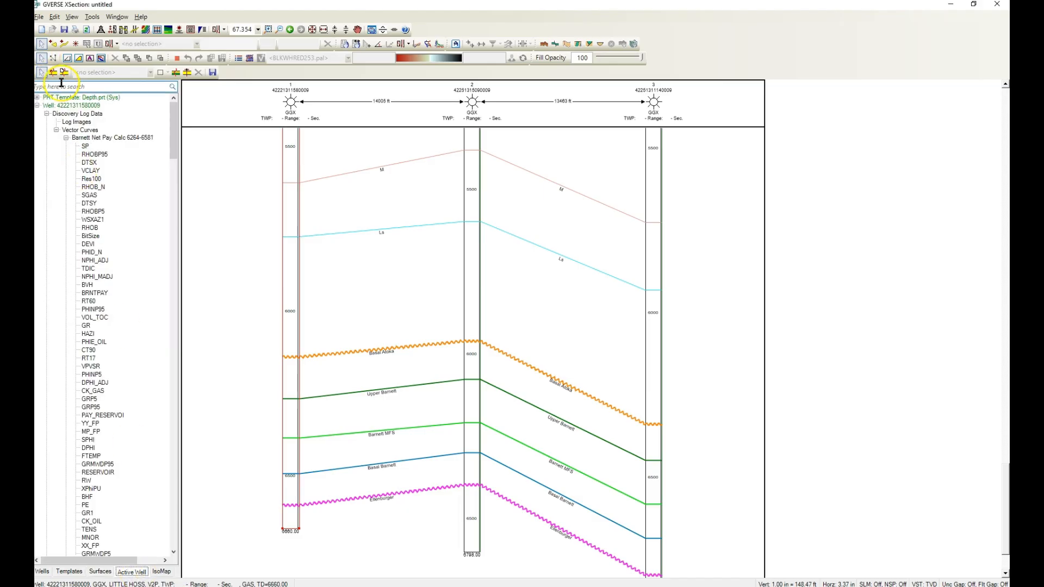
click(37, 98)
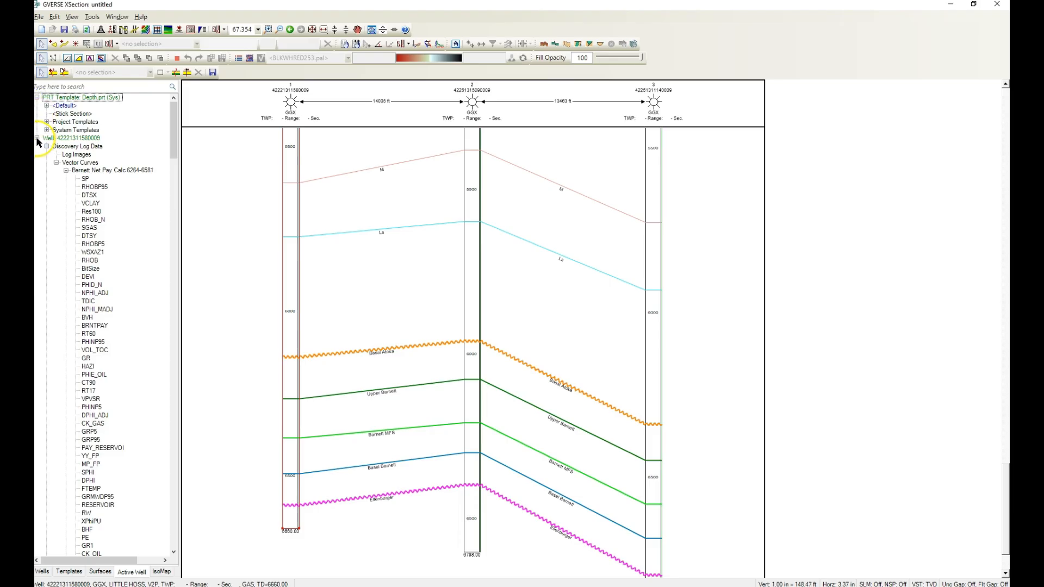
click(47, 122)
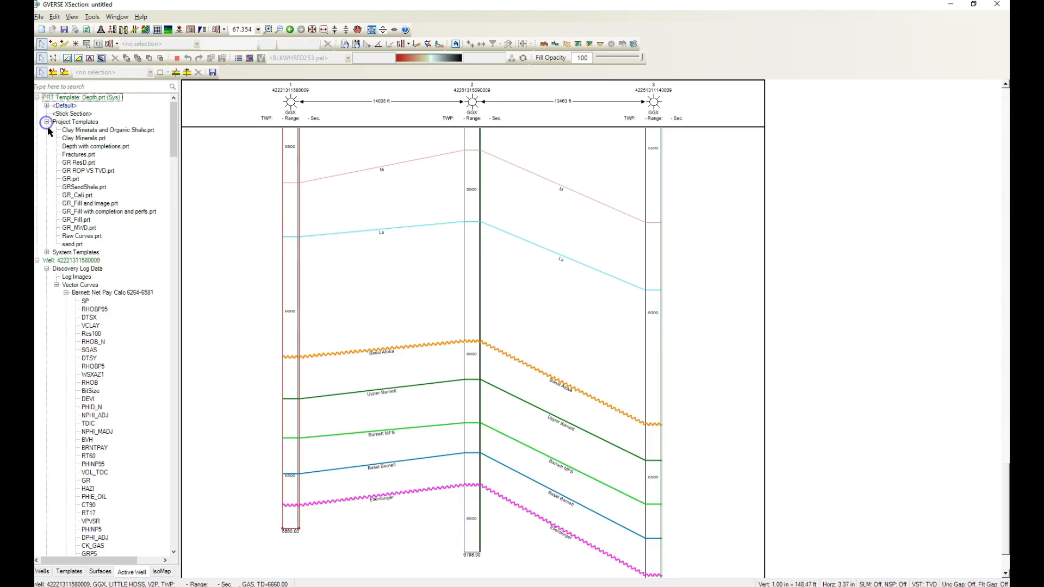
click(47, 253)
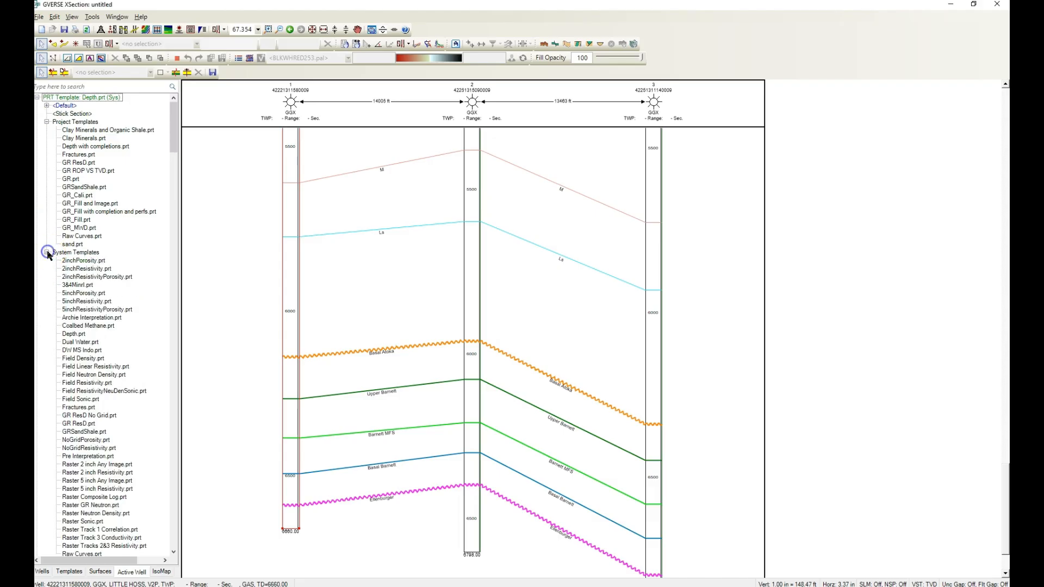
click(81, 139)
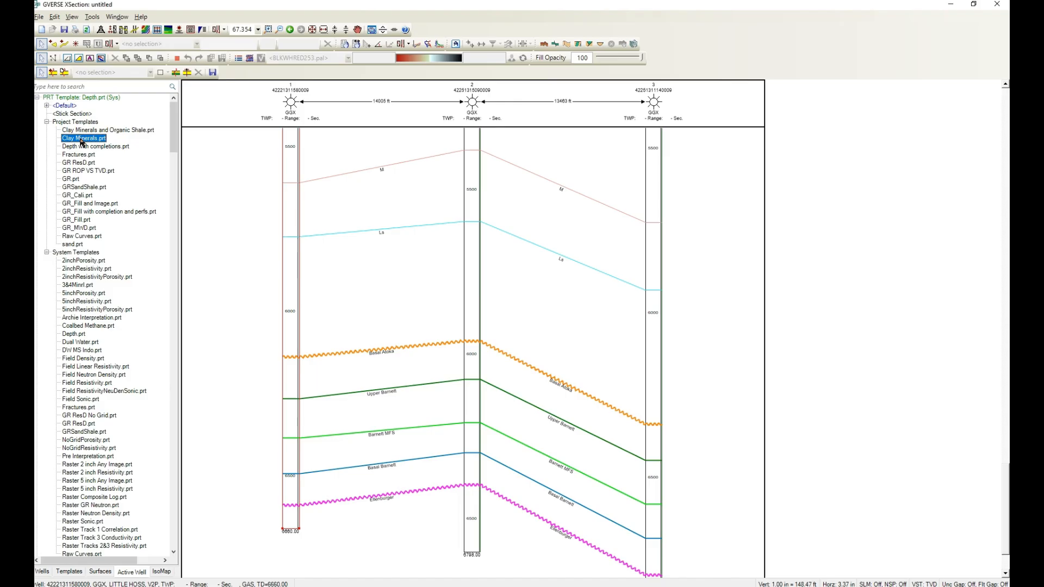
right_click(81, 141)
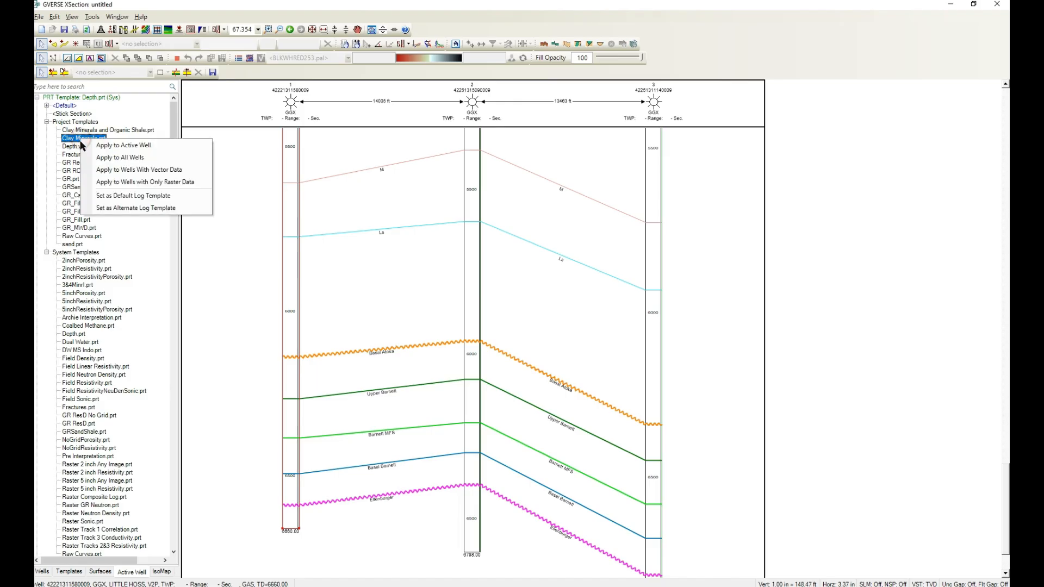
click(118, 197)
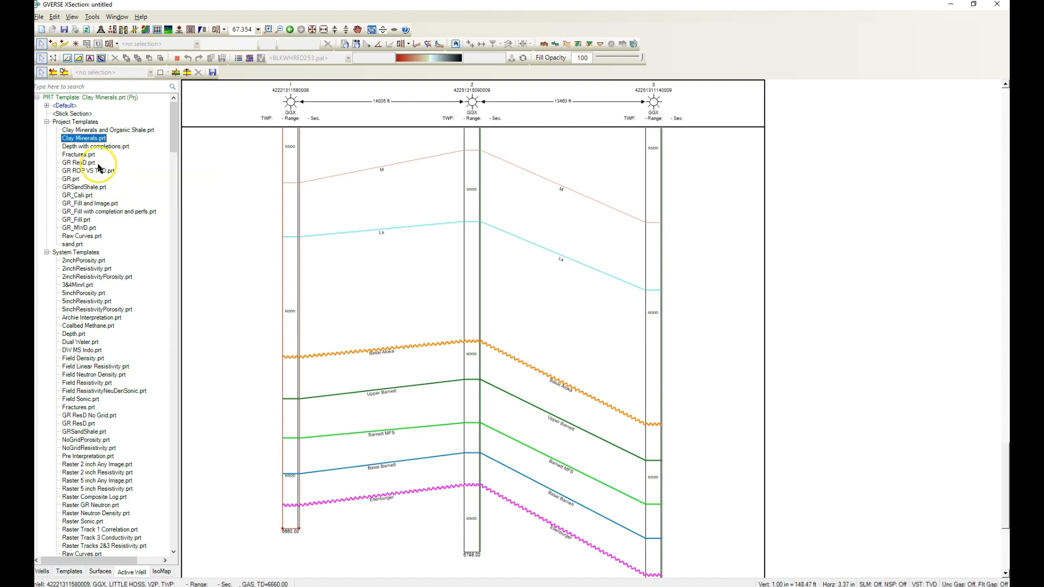
Step: Examine the active well's vector curve sets and TGS Data Store entries, collapsing the template groups and each curve set
click(46, 121)
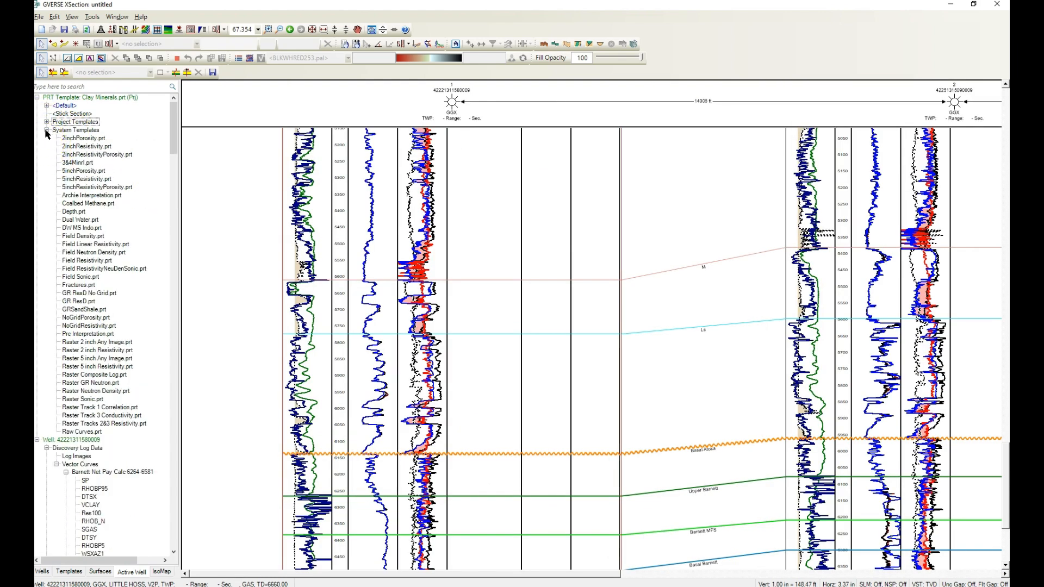
click(47, 131)
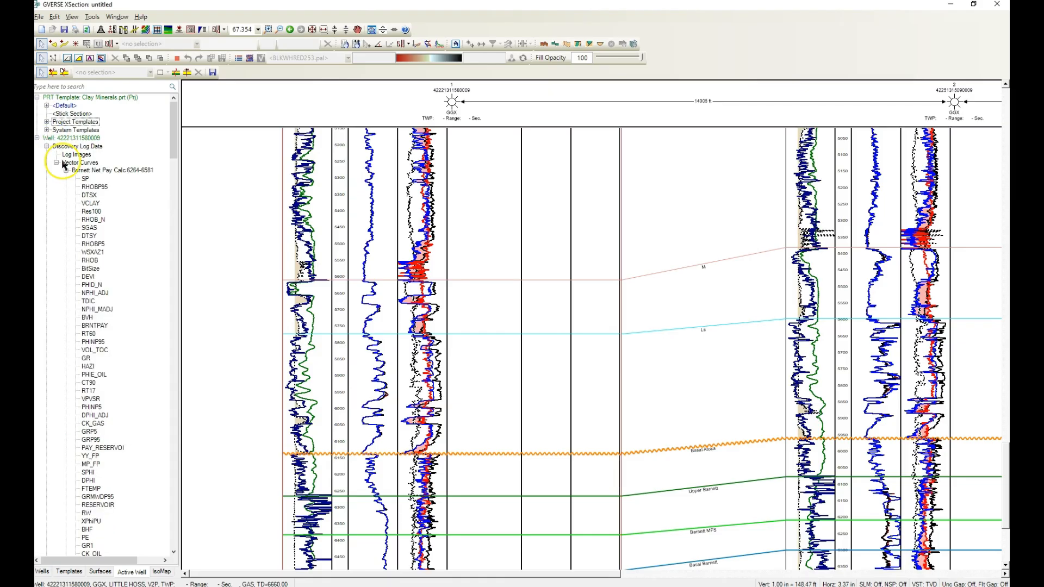
click(282, 356)
click(378, 308)
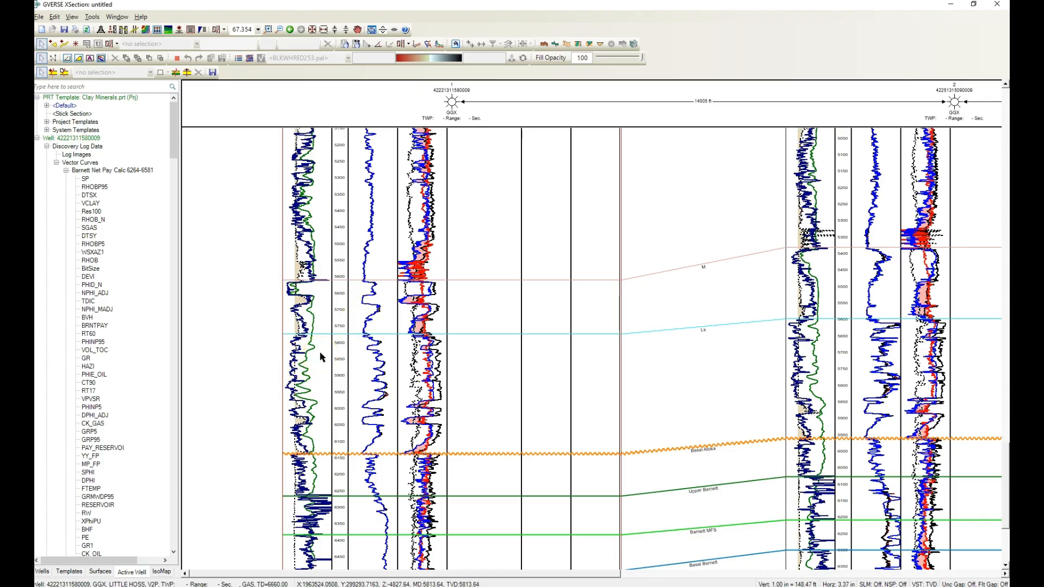
click(66, 171)
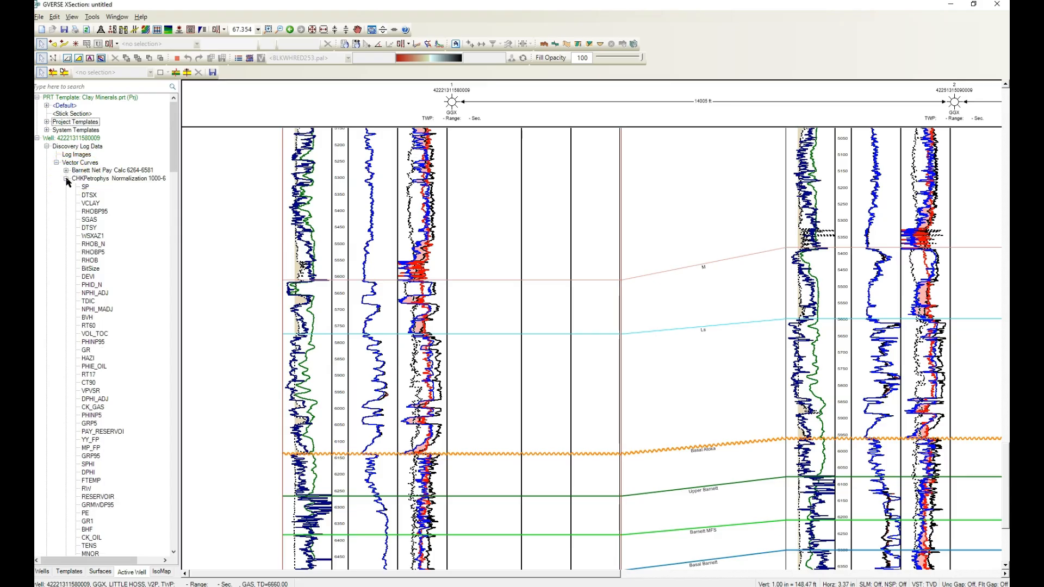
click(66, 179)
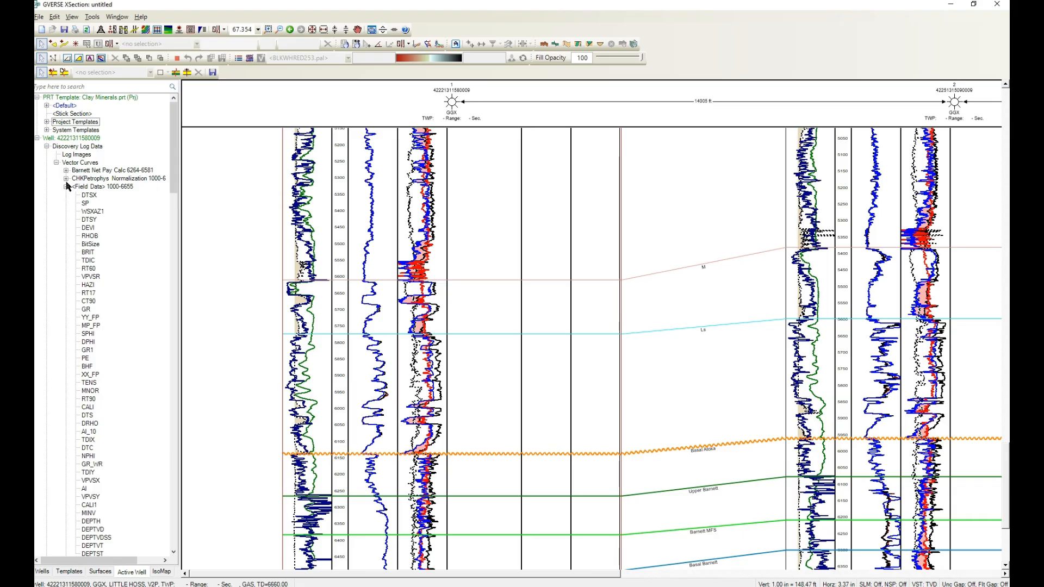
click(66, 187)
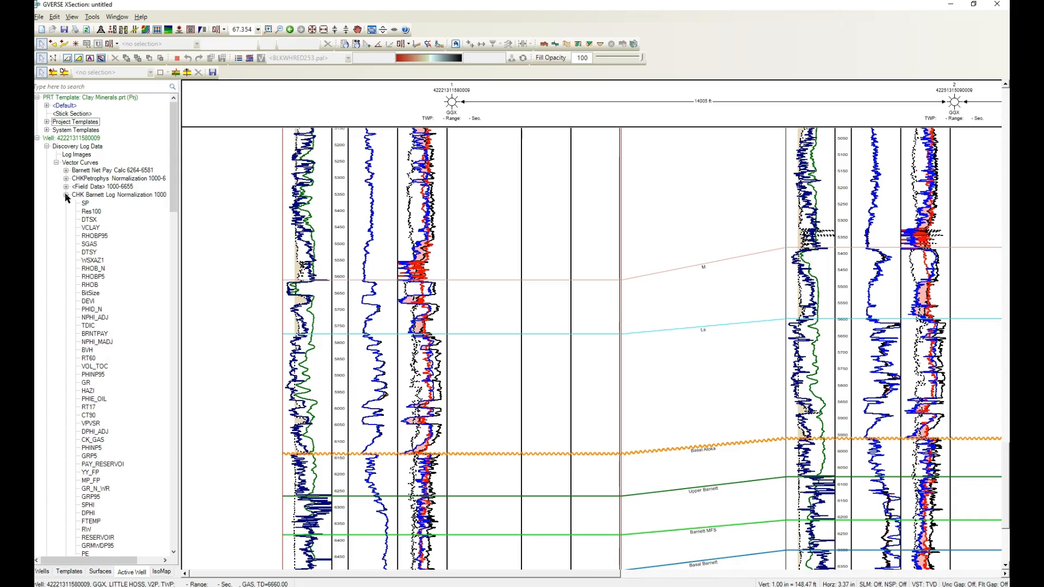
click(66, 195)
click(66, 203)
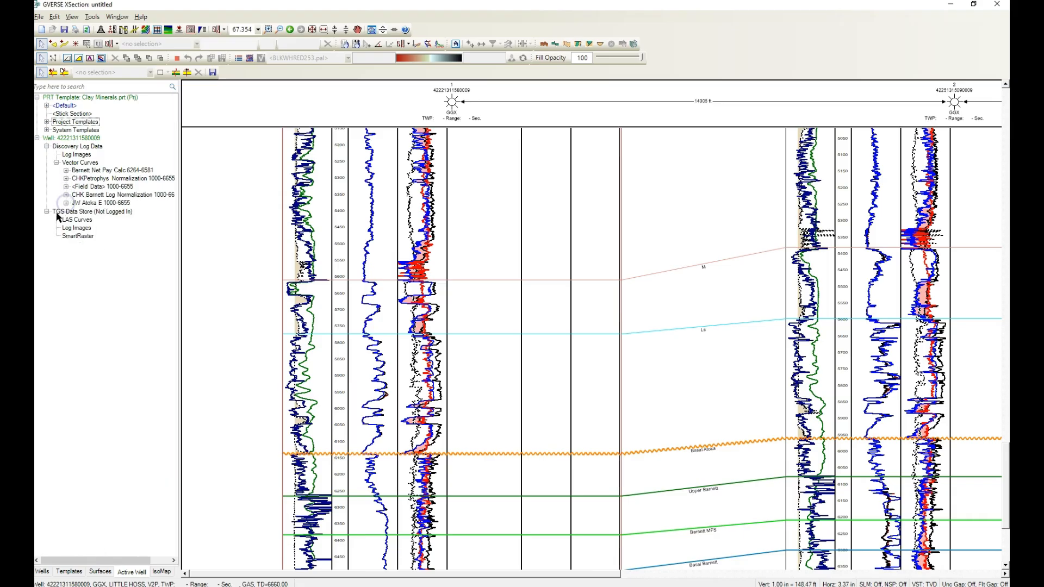
click(61, 216)
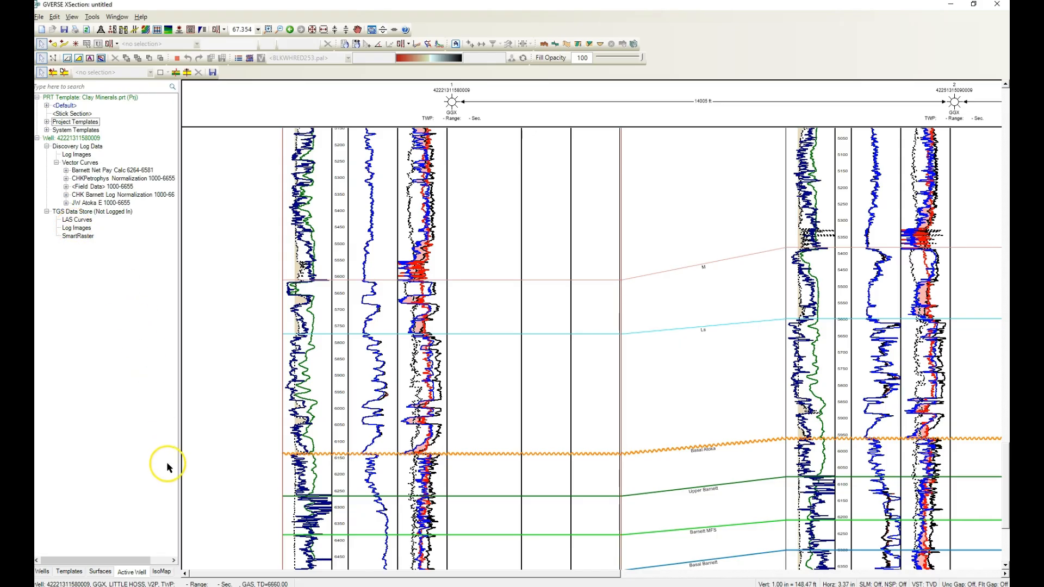
Step: Add the Basal Atoka subsea IsoMap layer to the cross section
click(161, 572)
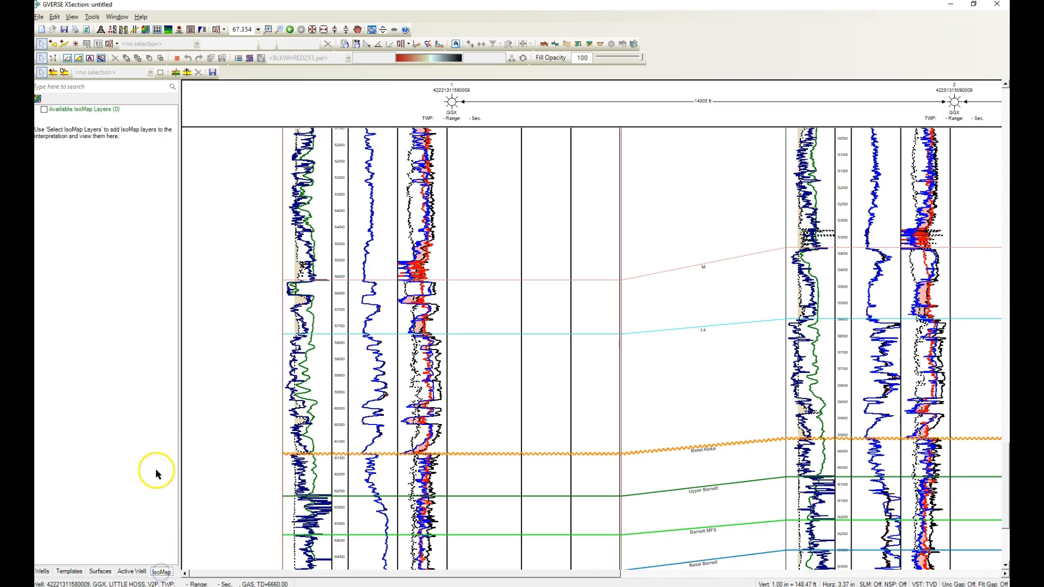
click(39, 101)
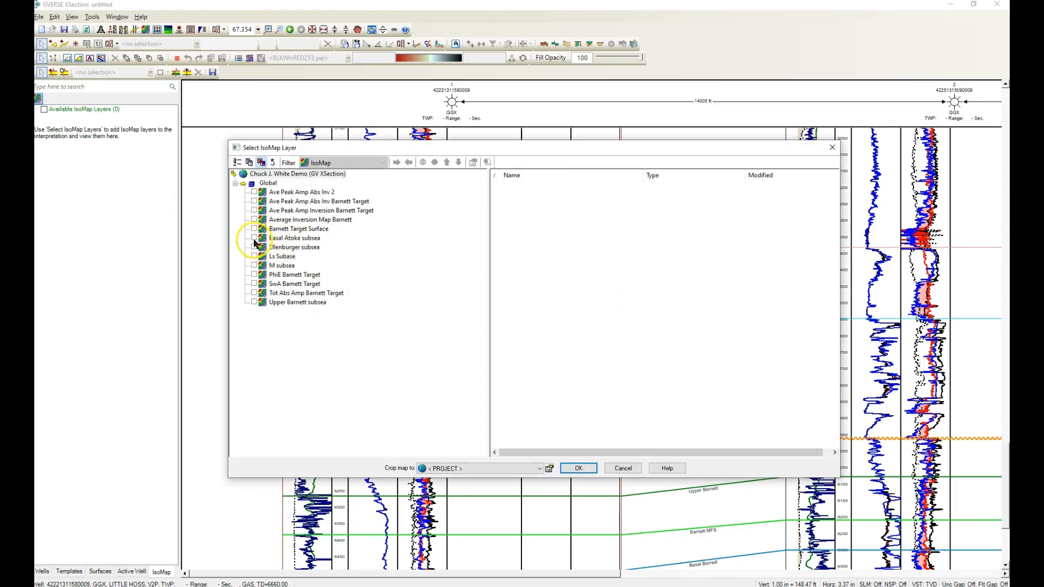
click(254, 237)
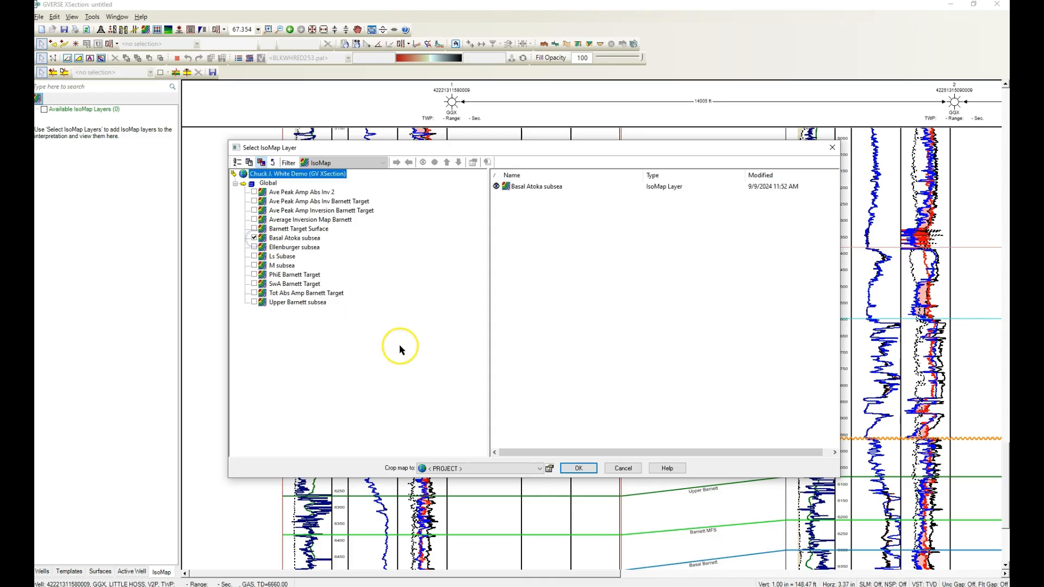
key(Return)
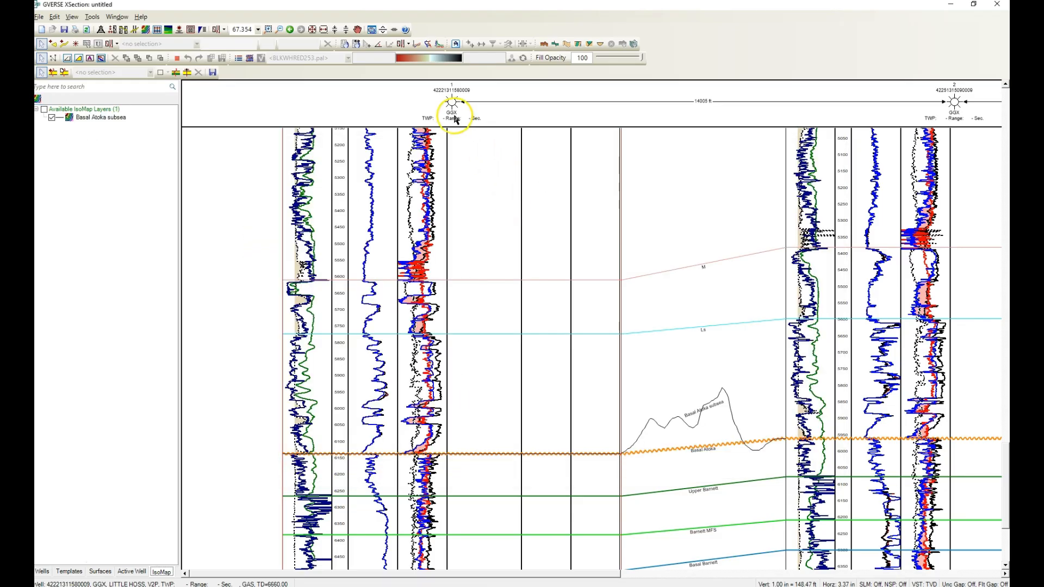
Step: Hide the Basal Atoka subsea IsoMap layer on the cross section
click(324, 29)
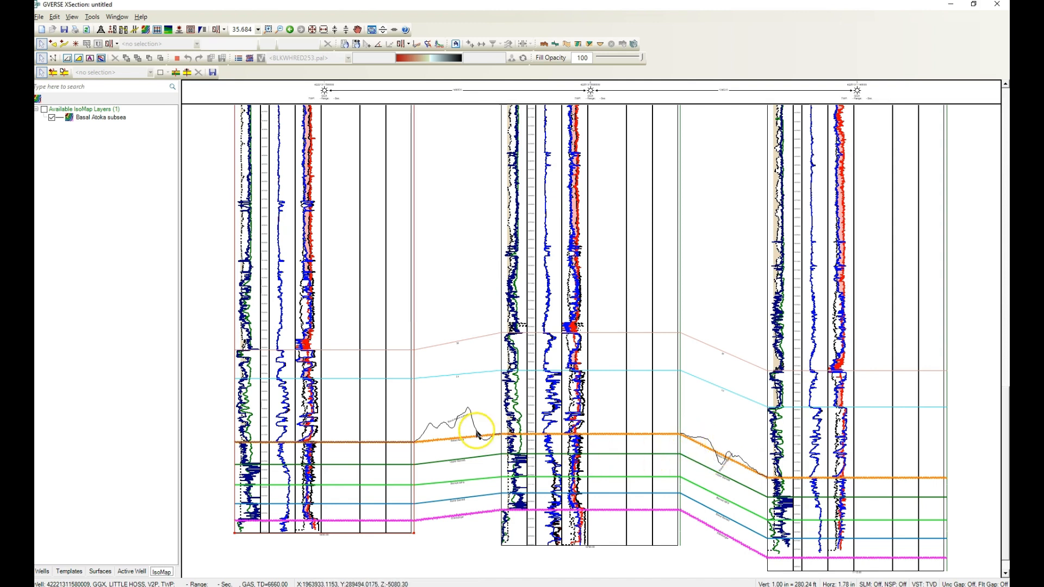
click(51, 118)
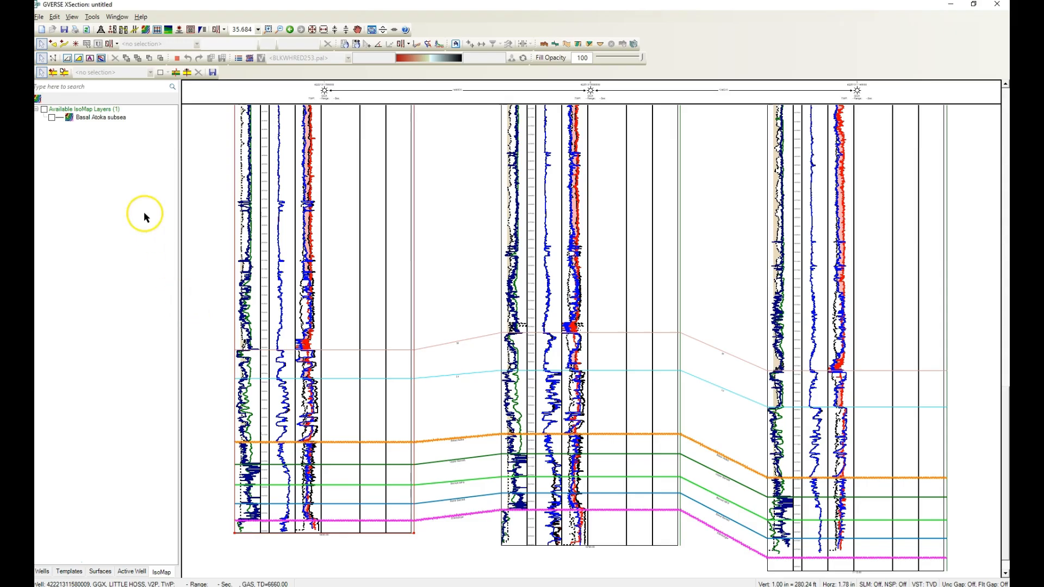
Step: Set the cross section's UDE set to Clay Minerals DW MS IND English: RHOB, PHIN, PEF, GR, RT
click(101, 31)
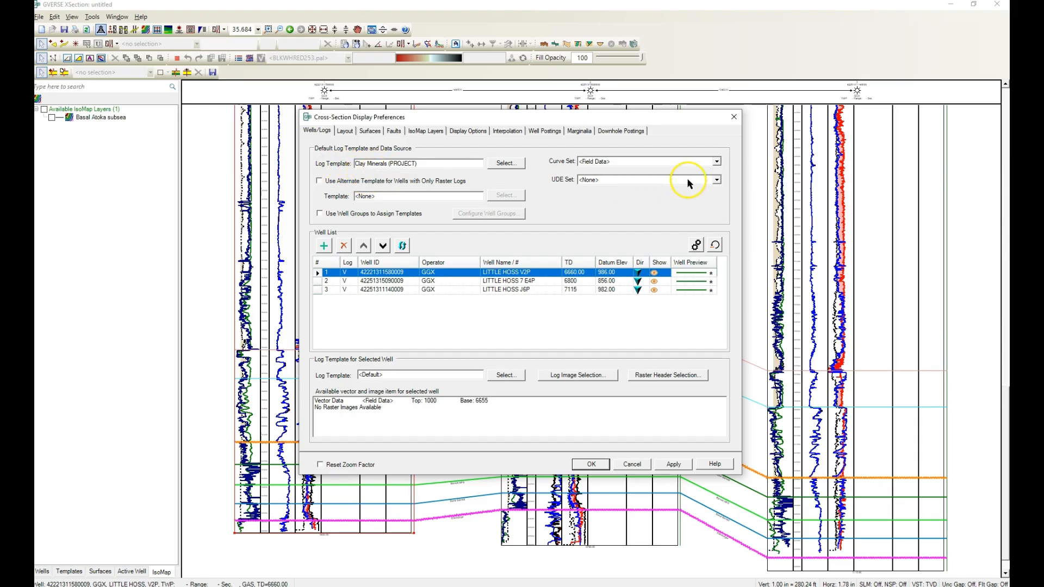
click(715, 180)
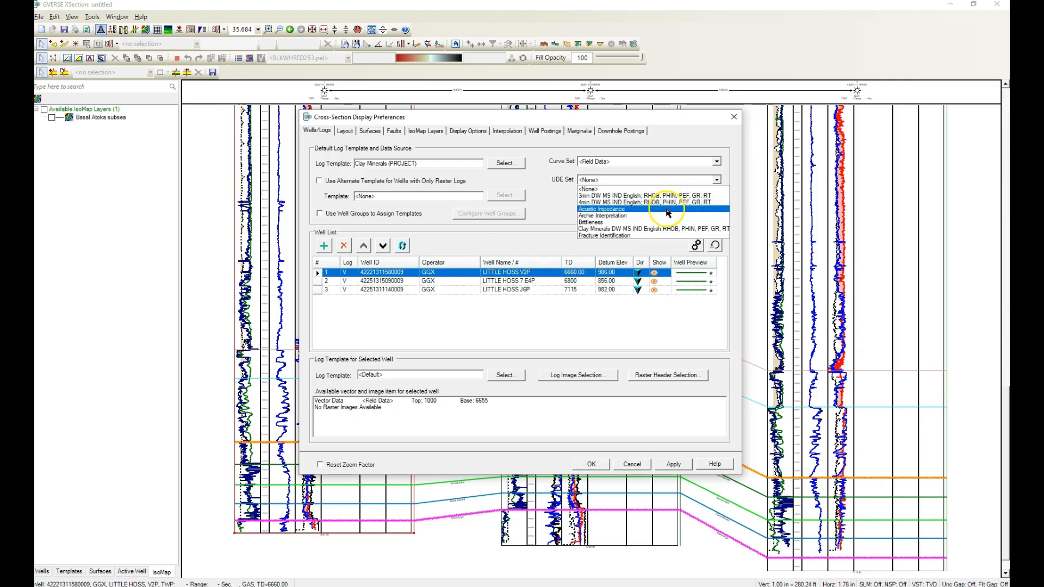
click(647, 229)
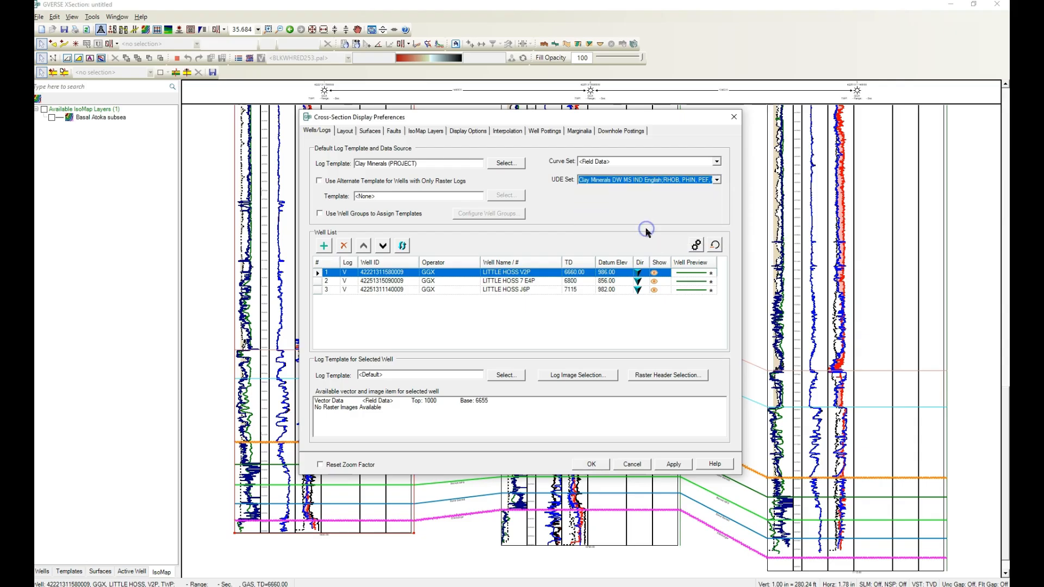
Step: Set the vertical scale to 1 in per 25 ft and clip the display to a depth interval with its top at 6,000 ft absolute measured depth
click(345, 132)
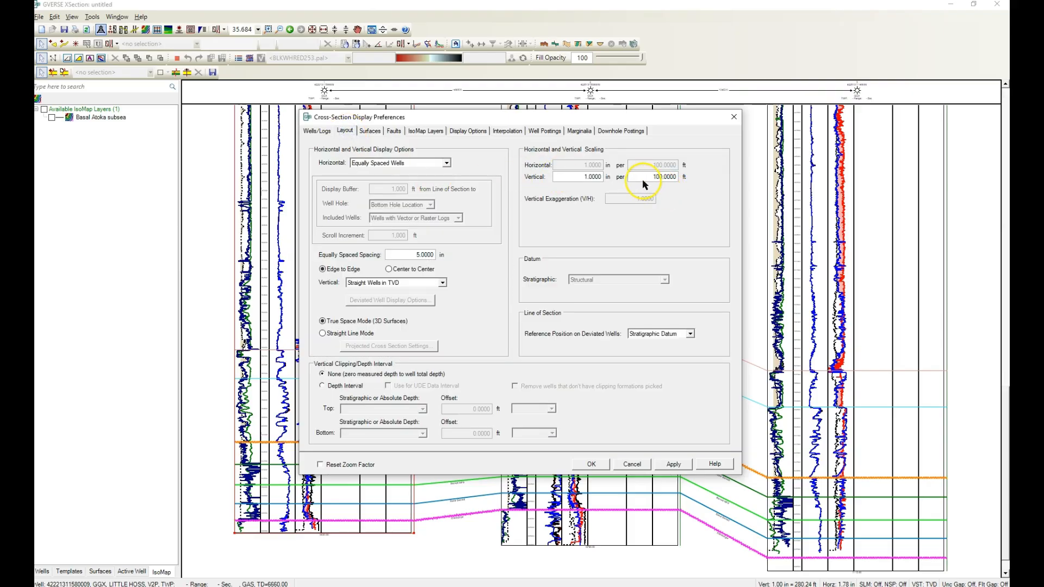
double_click(644, 176)
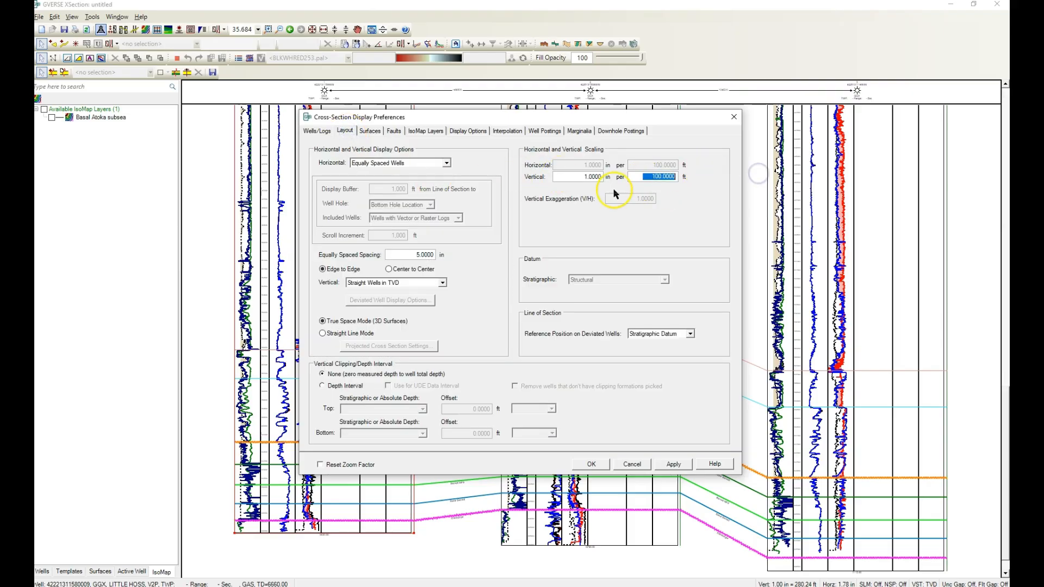
text(25.)
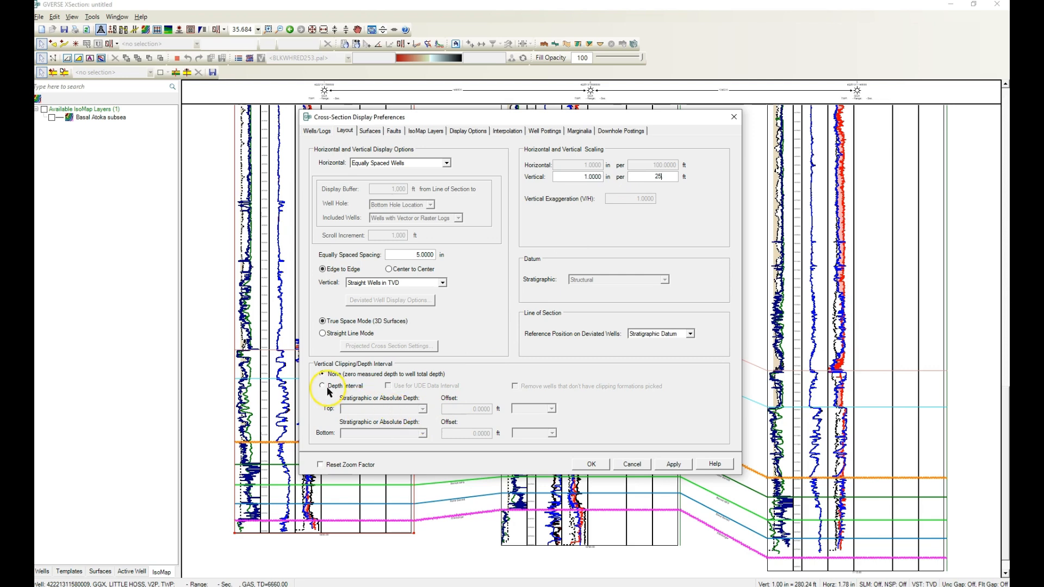
click(322, 386)
click(460, 409)
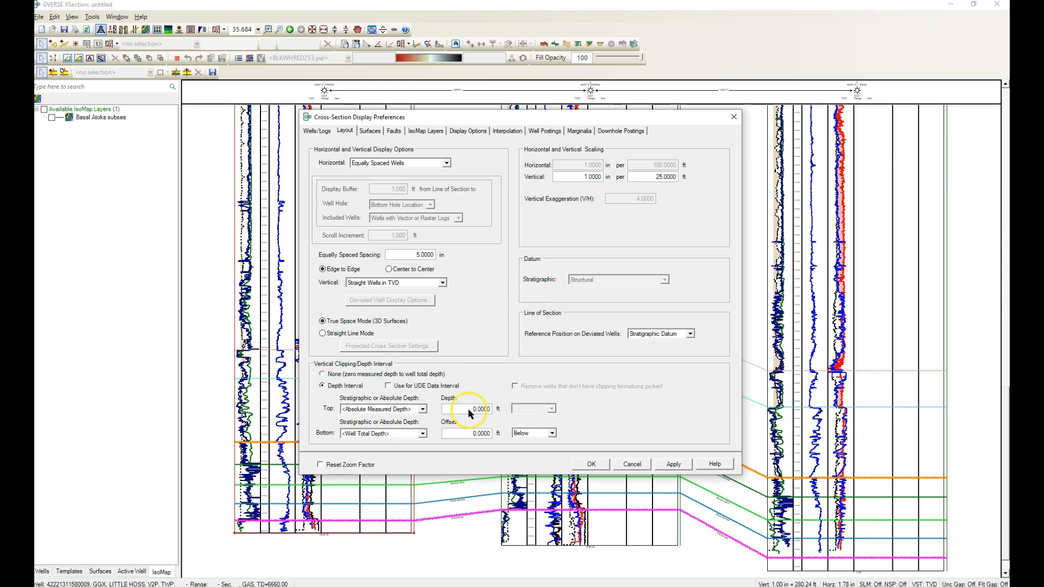
text(6,000)
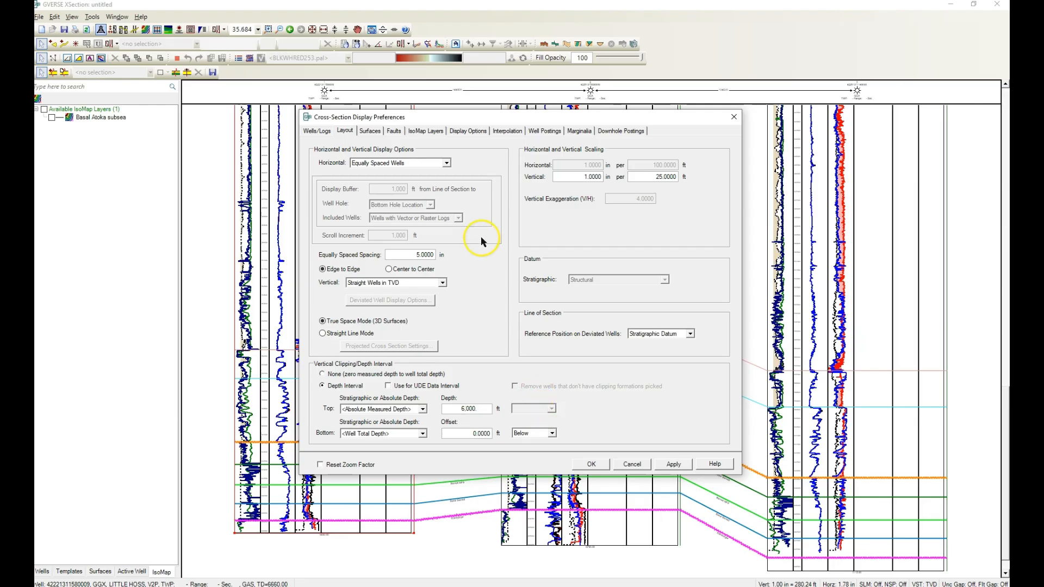
Step: Enable the curve scale in the well header and add the Status and Well fields to the well postings
click(532, 135)
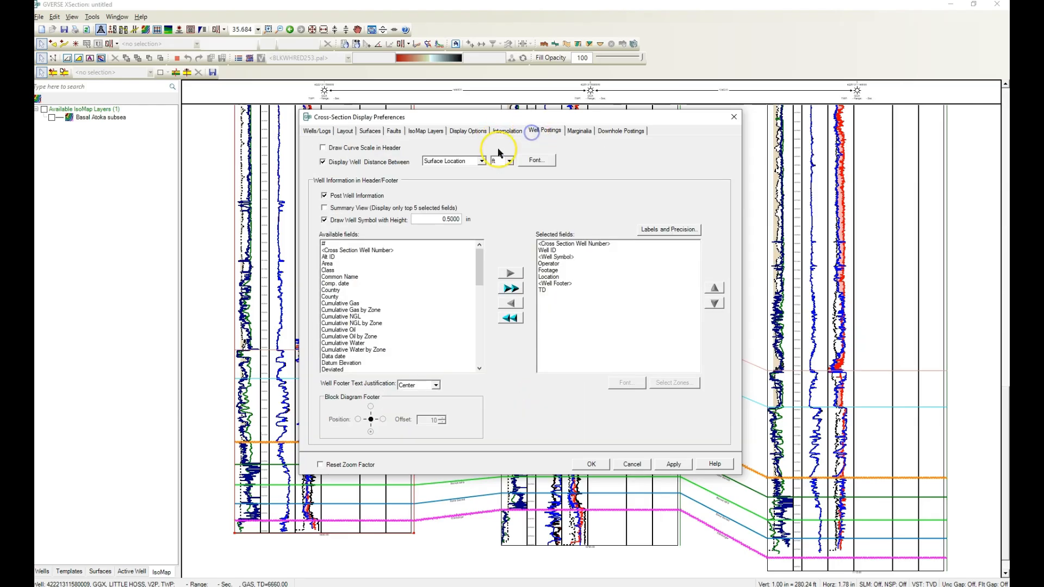
click(324, 149)
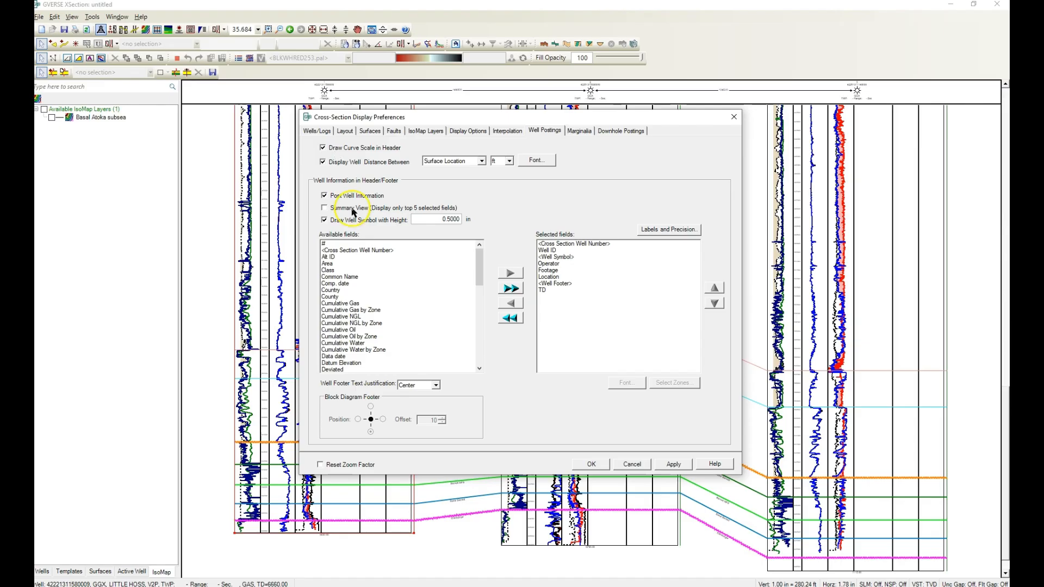
drag(484, 272, 485, 352)
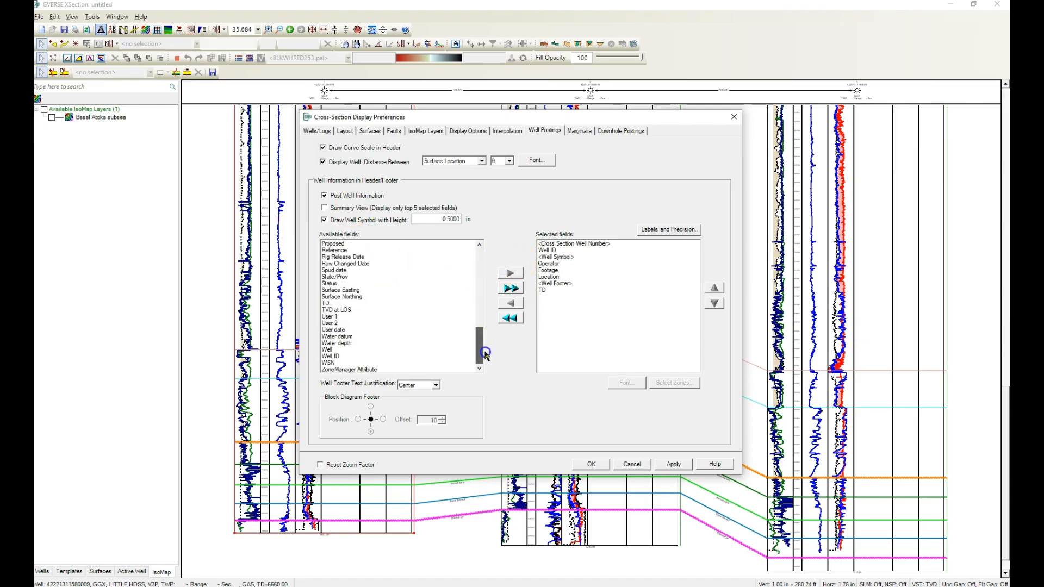
click(331, 285)
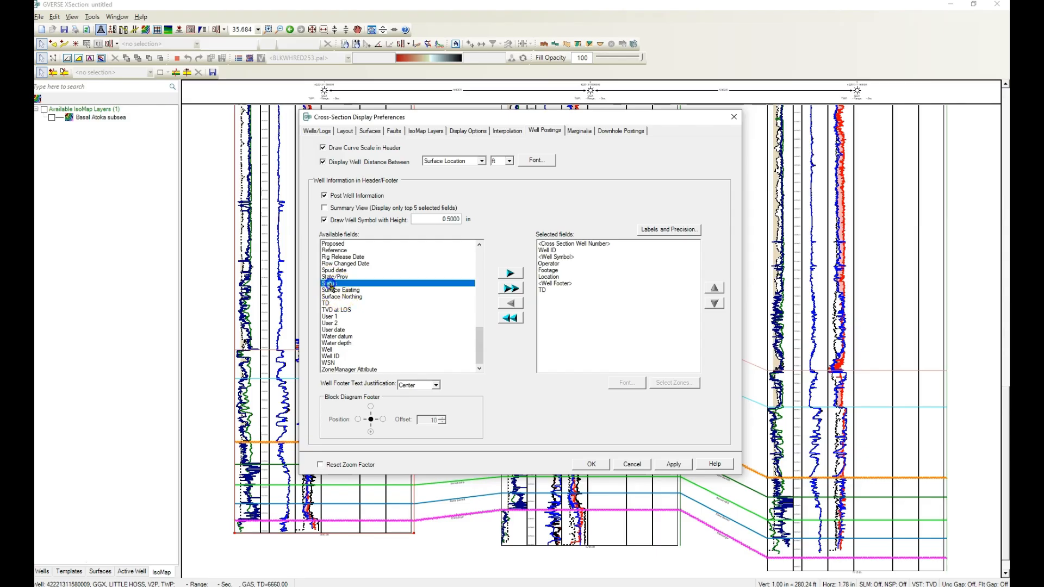
ctrl+click(333, 350)
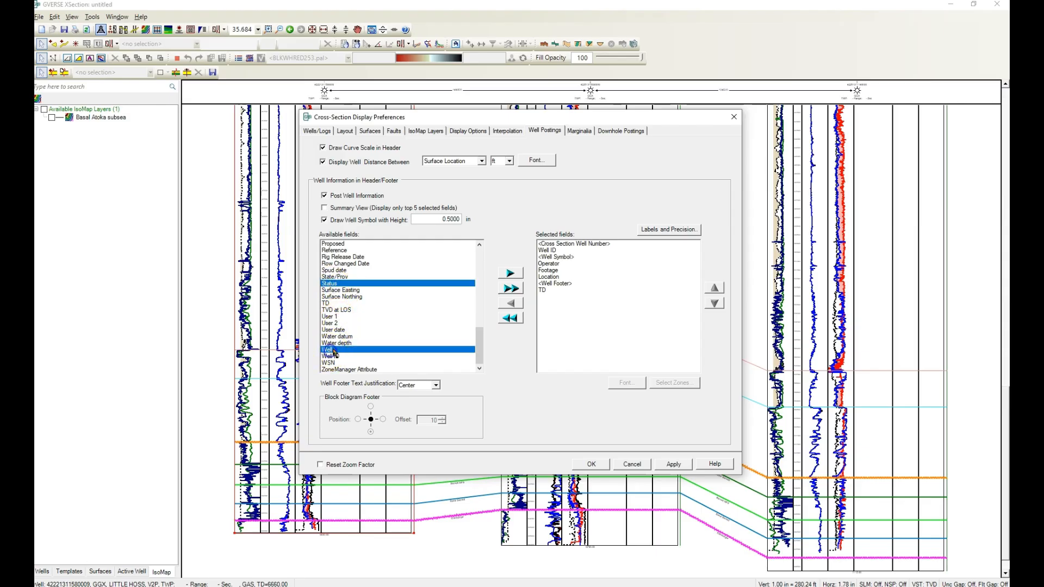
click(511, 277)
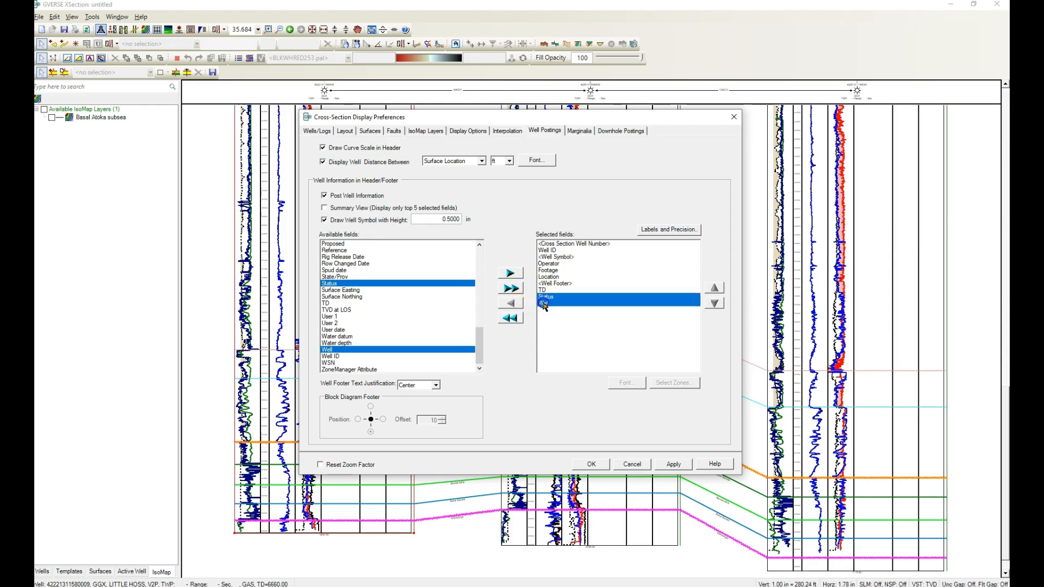
Step: Move the Status and Well posting fields up to directly below Operator in the selected fields
click(714, 288)
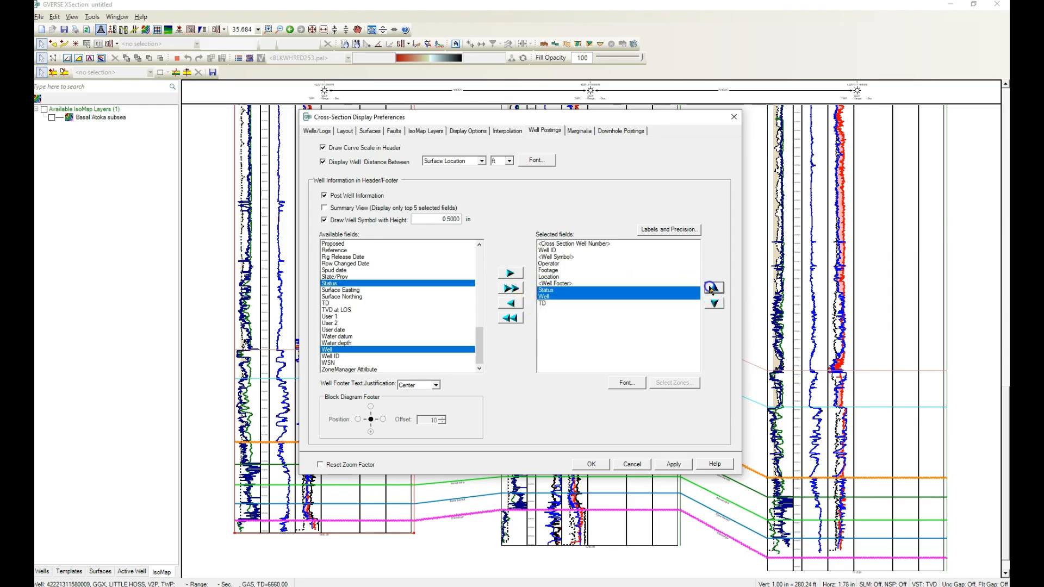
click(714, 289)
click(713, 288)
click(714, 288)
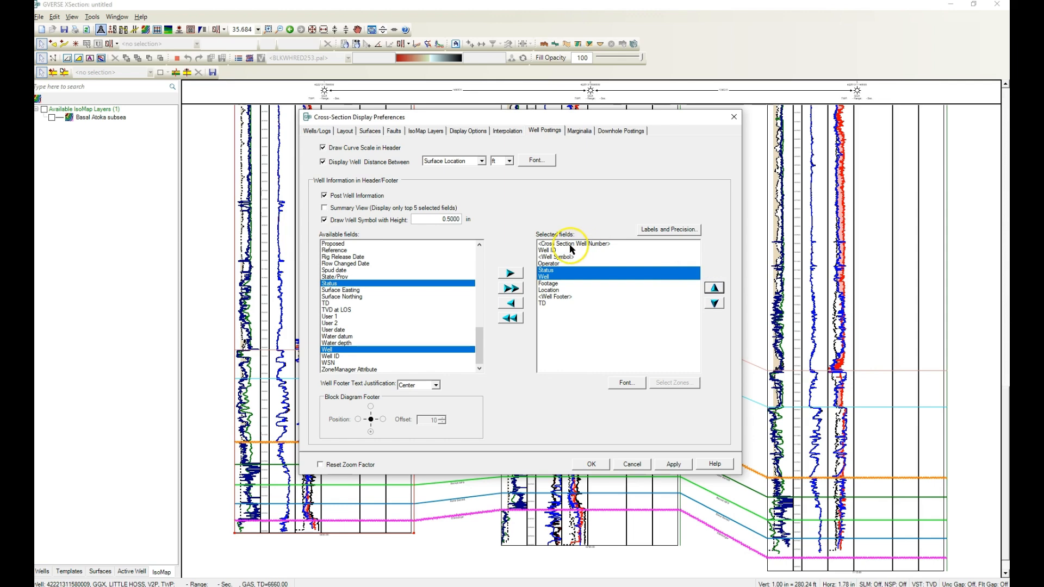
Step: Set the font size of the posting fields from Well ID through Location to 18 and apply the display preferences
drag(569, 250, 562, 291)
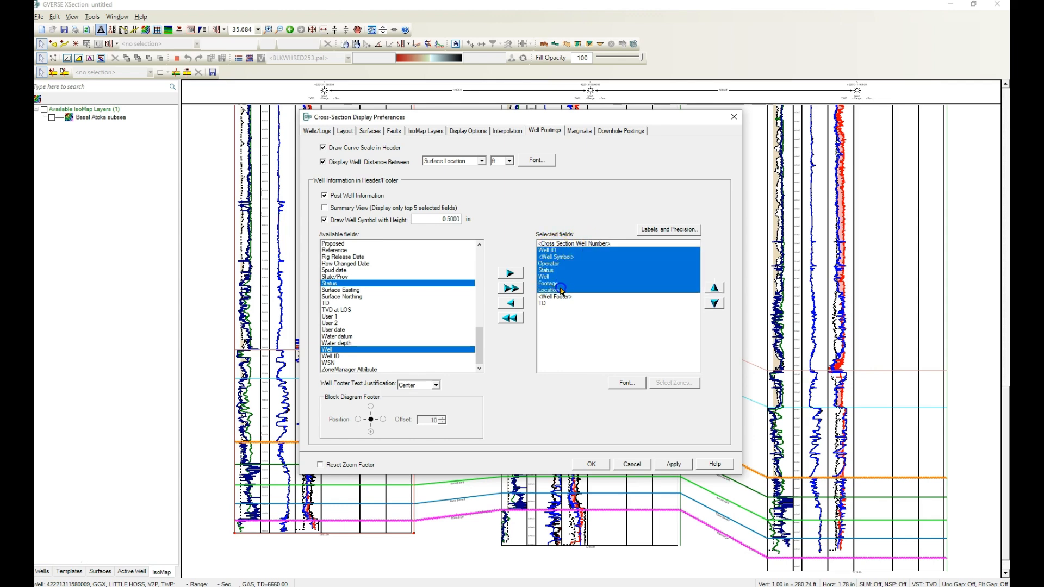
click(626, 382)
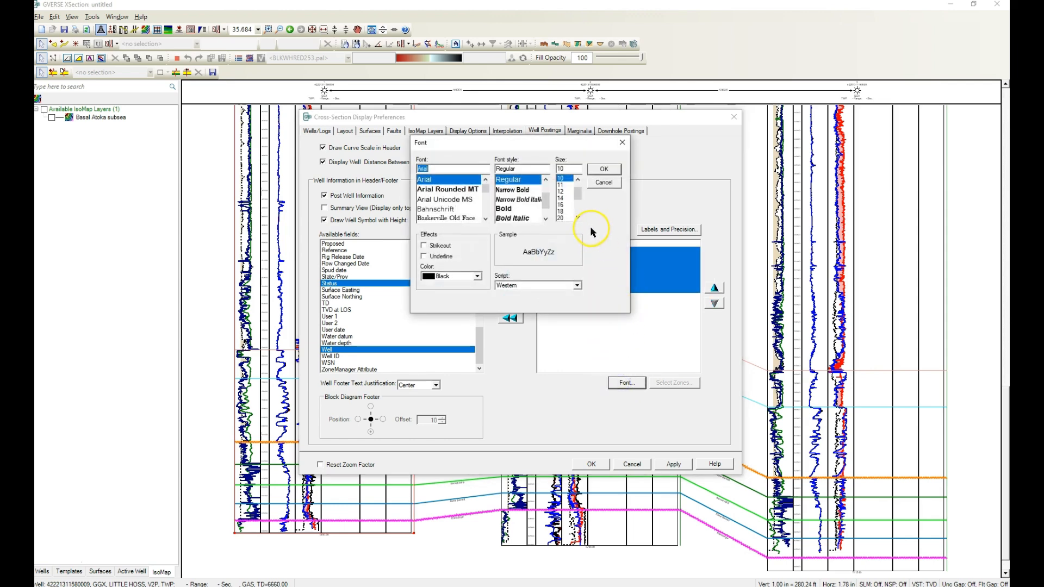
click(561, 212)
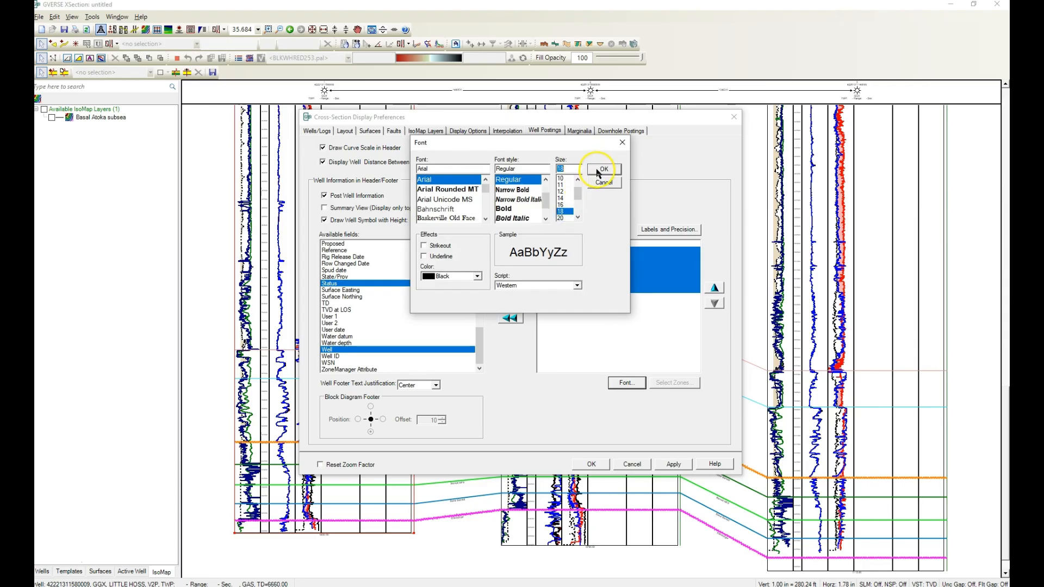
click(598, 170)
click(591, 465)
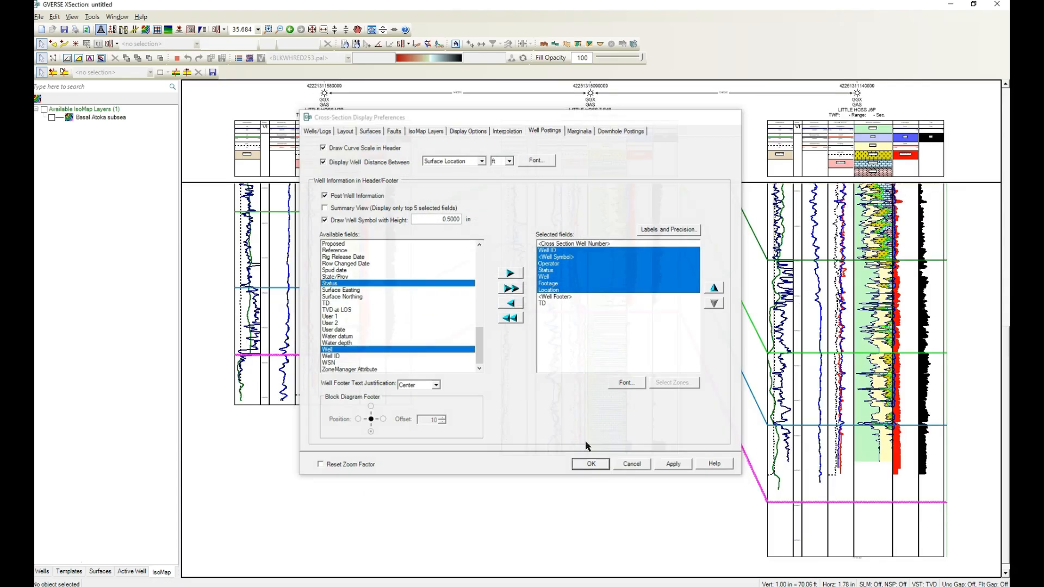
Step: Inspect the updated logs and compare the well headers by toggling between summary view and full posted information
scroll(559, 379, up, 7)
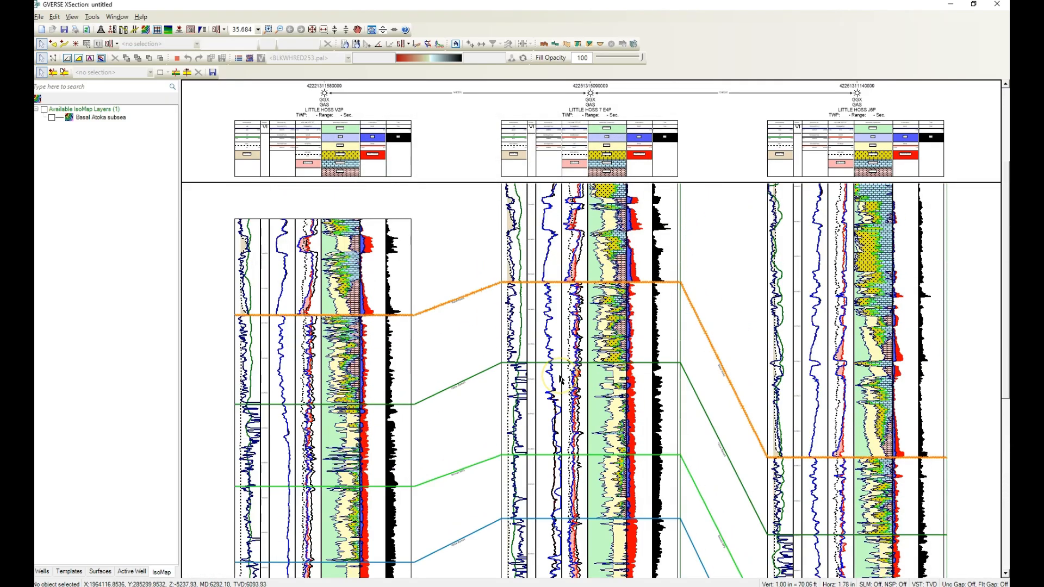
scroll(559, 379, down, 1)
scroll(559, 379, down, 1)
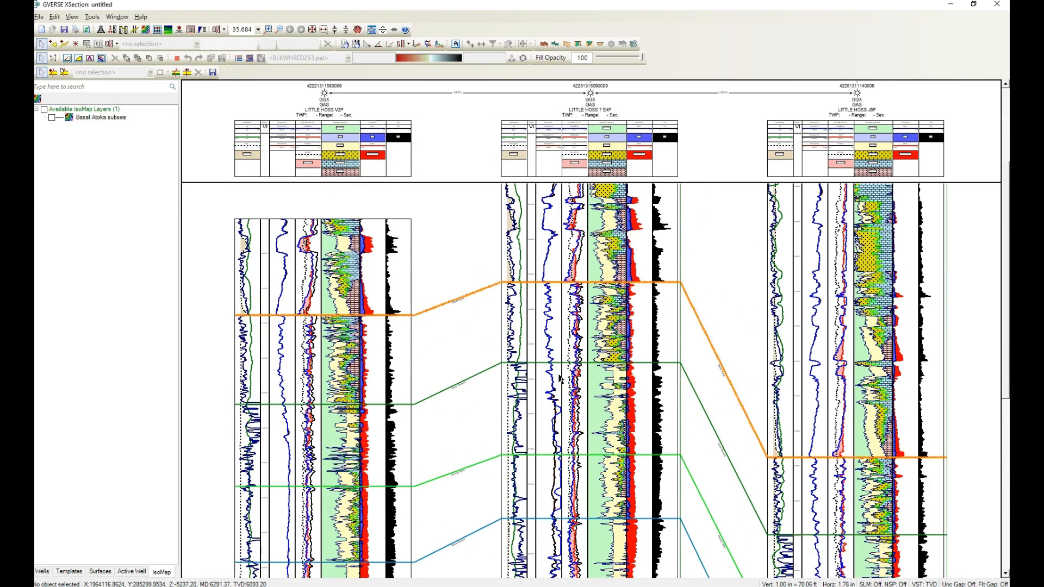
scroll(559, 379, up, 1)
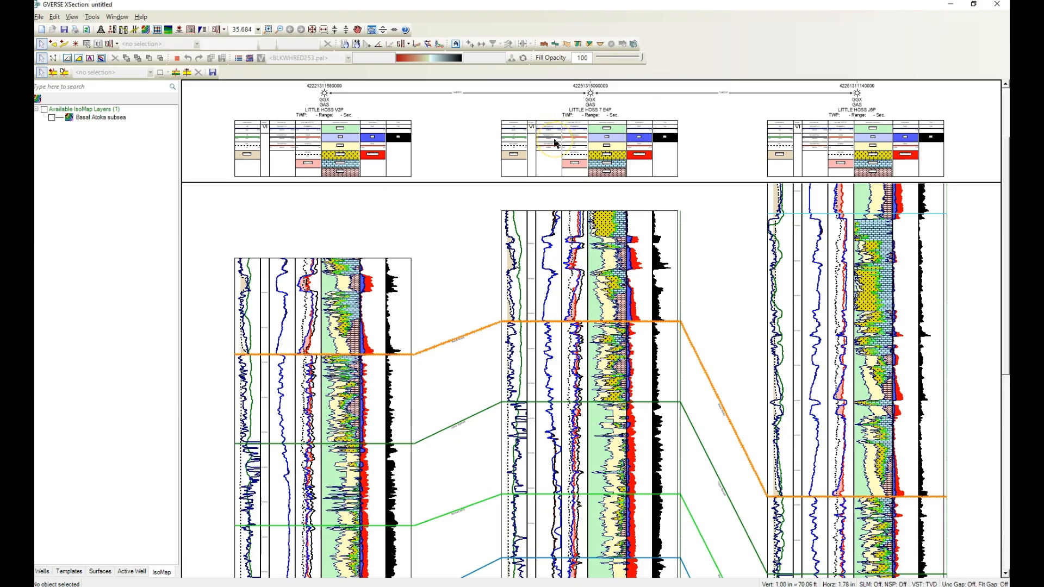
mouse_move(586, 112)
click(384, 30)
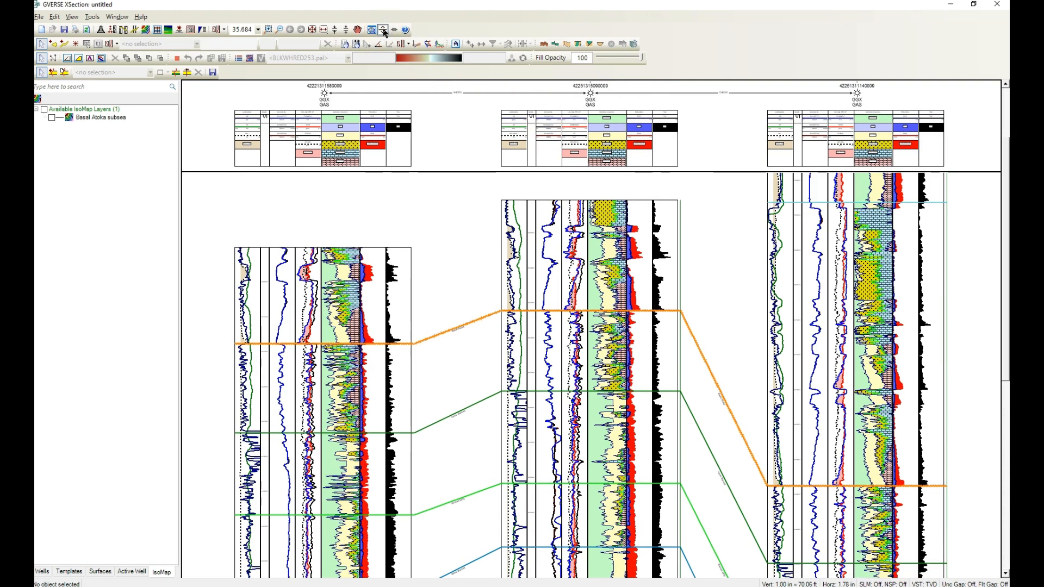
click(384, 30)
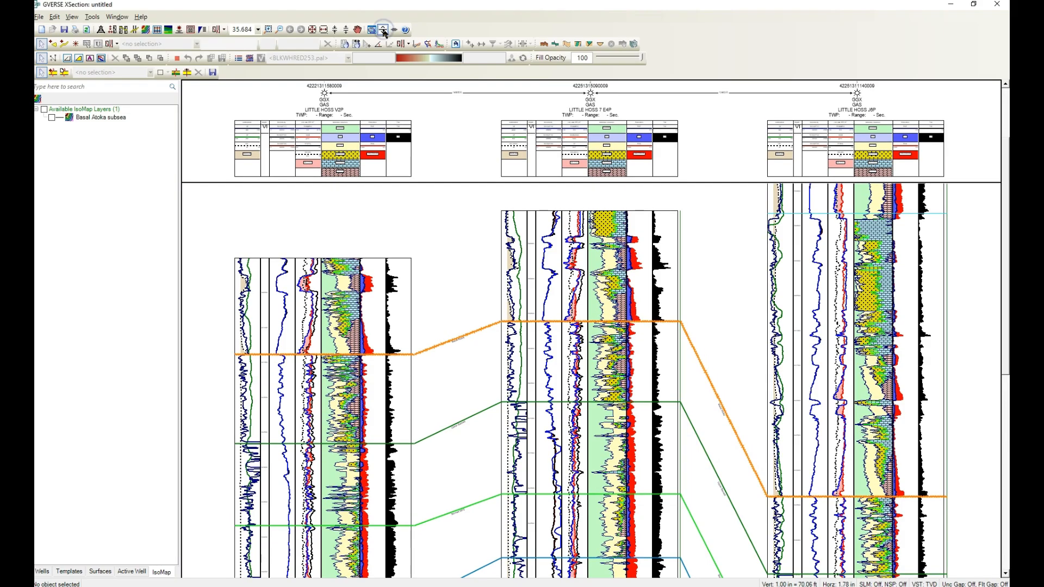
click(384, 30)
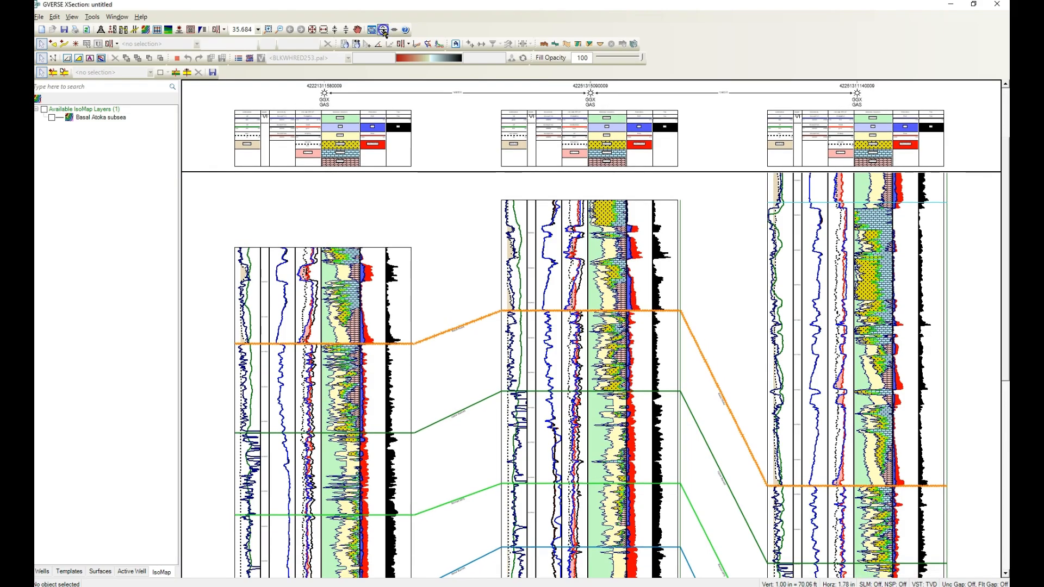
click(384, 30)
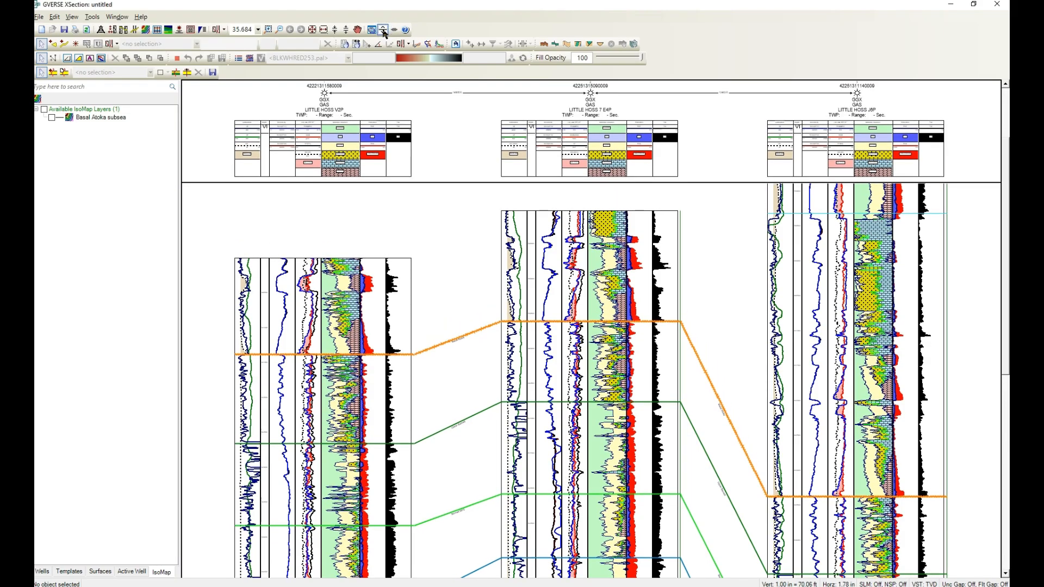
Step: Examine the clay mineral tracks and correlated surfaces across the three wells at different vertical scales and a closer zoom
scroll(614, 421, down, 3)
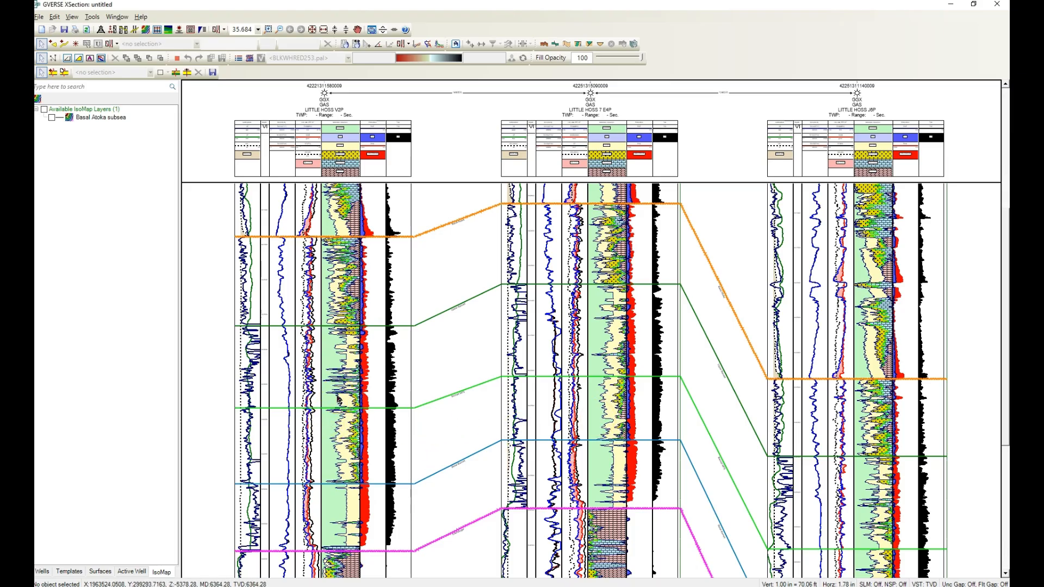
scroll(338, 400, down, 1)
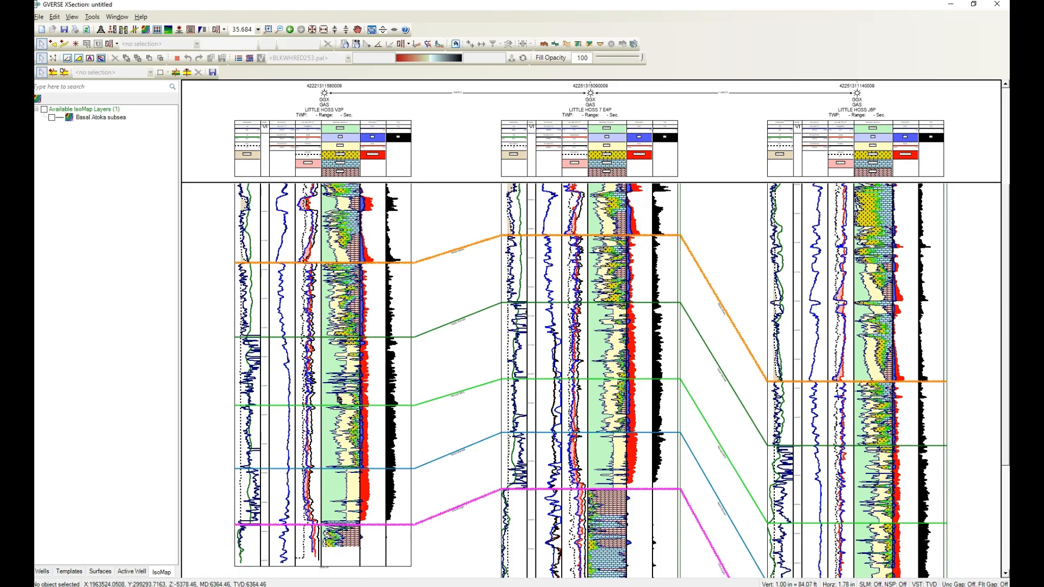
scroll(338, 400, up, 1)
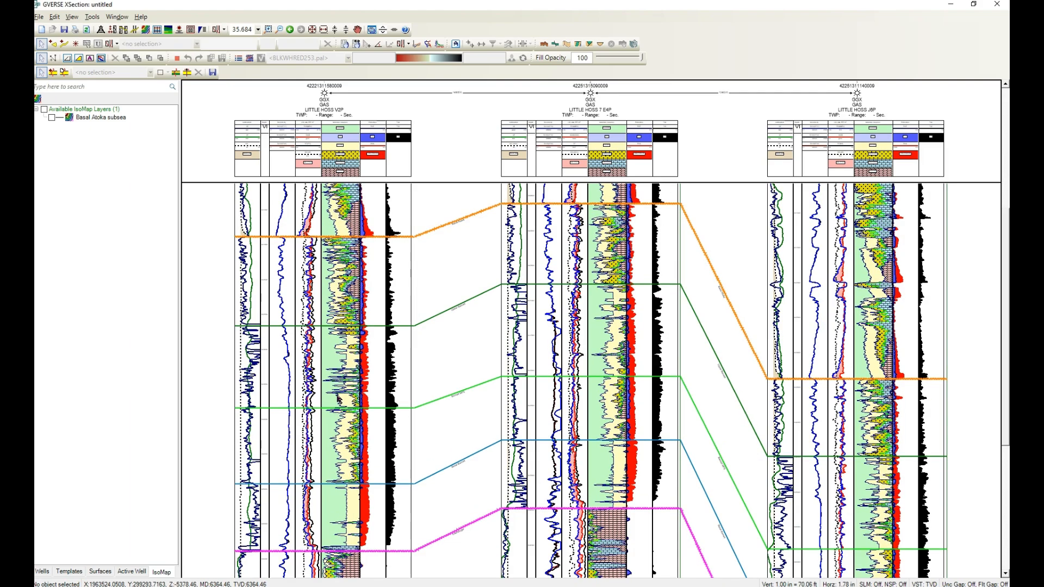
scroll(338, 399, up, 1)
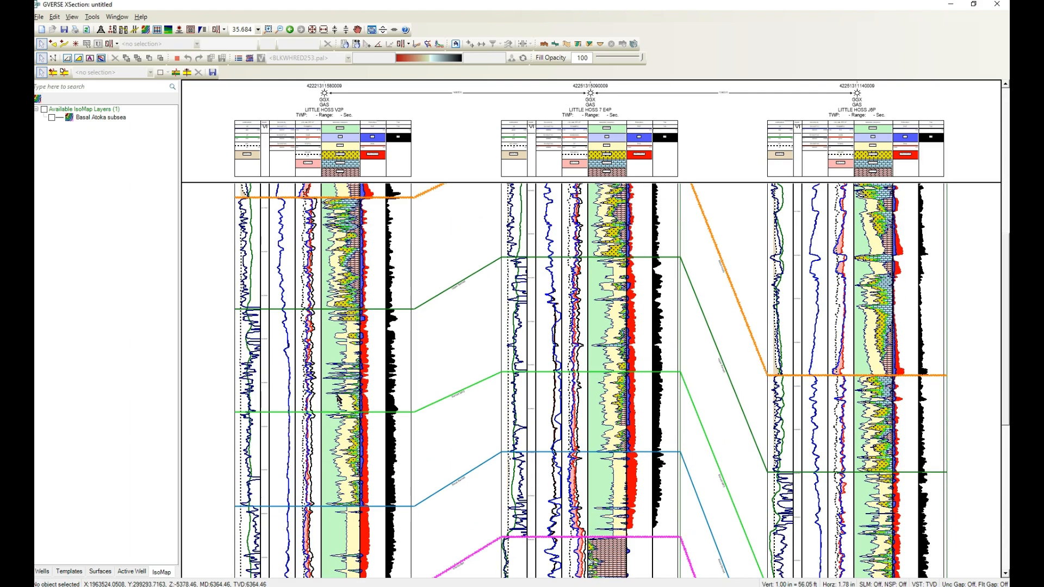
scroll(338, 400, down, 1)
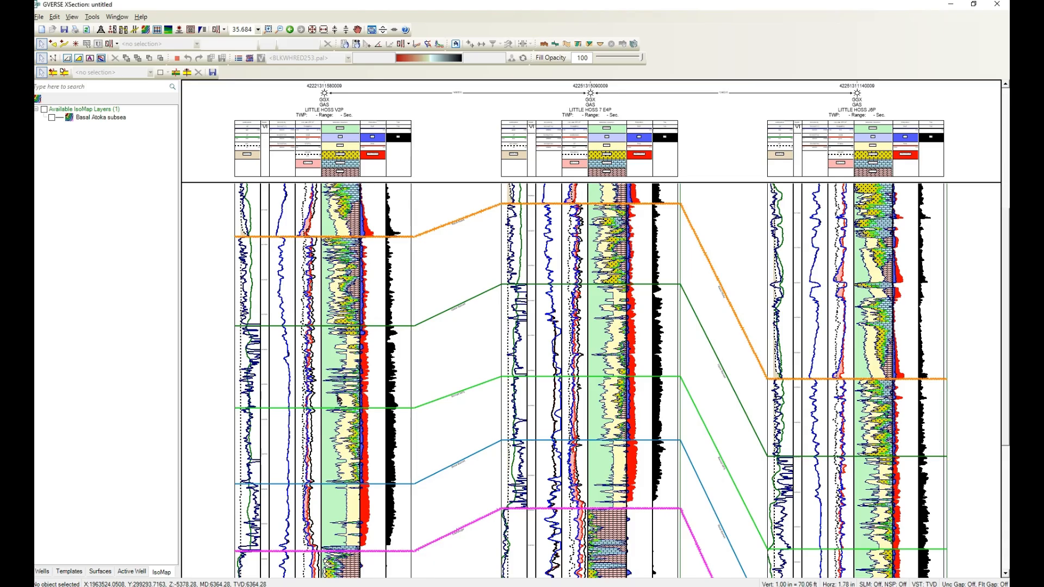
scroll(339, 400, up, 1)
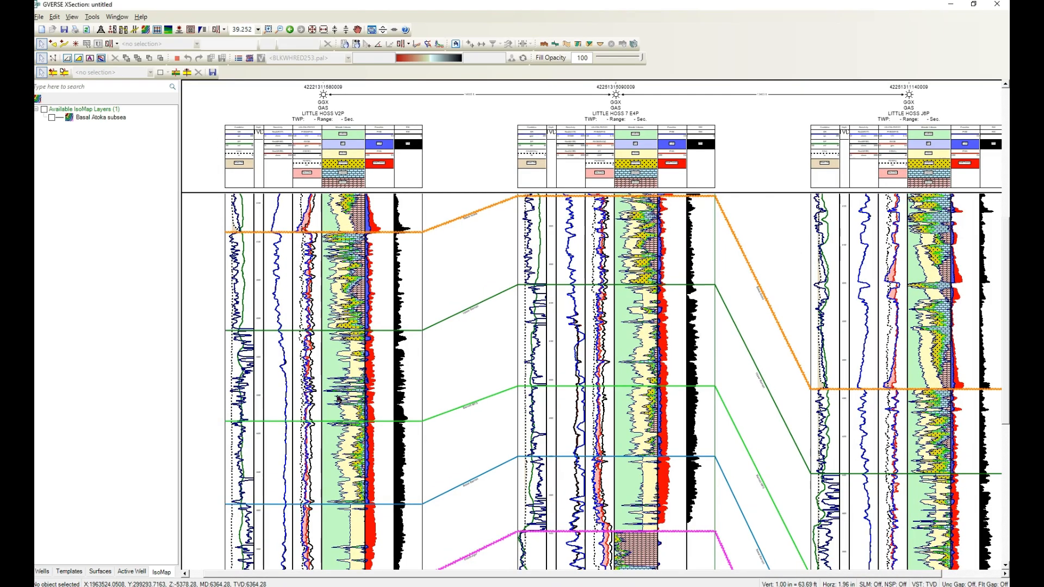
Step: Fit the three wells in view and take a brief look at the log data readout window
scroll(338, 399, down, 1)
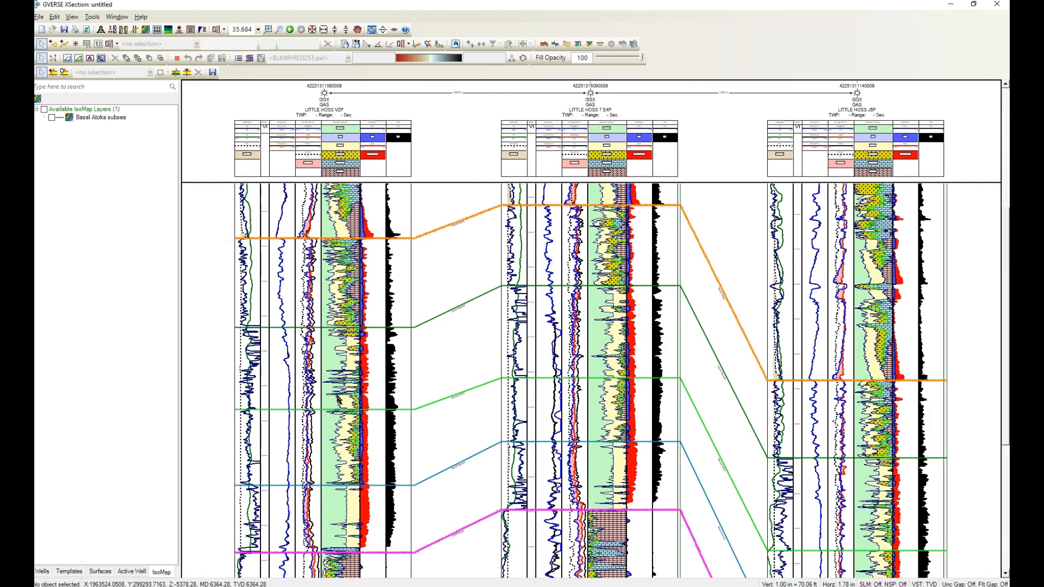
scroll(339, 399, down, 1)
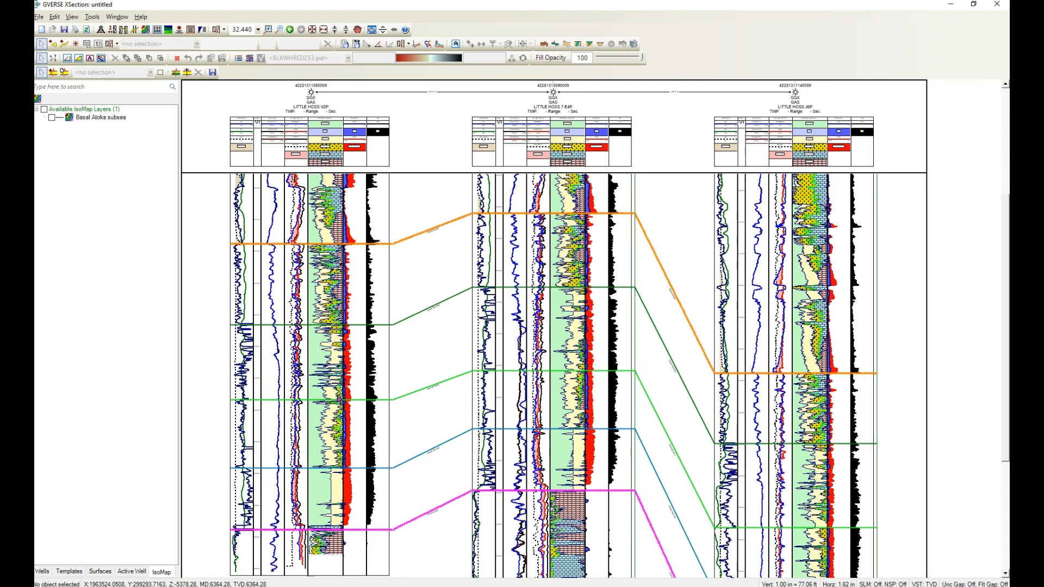
scroll(337, 397, up, 1)
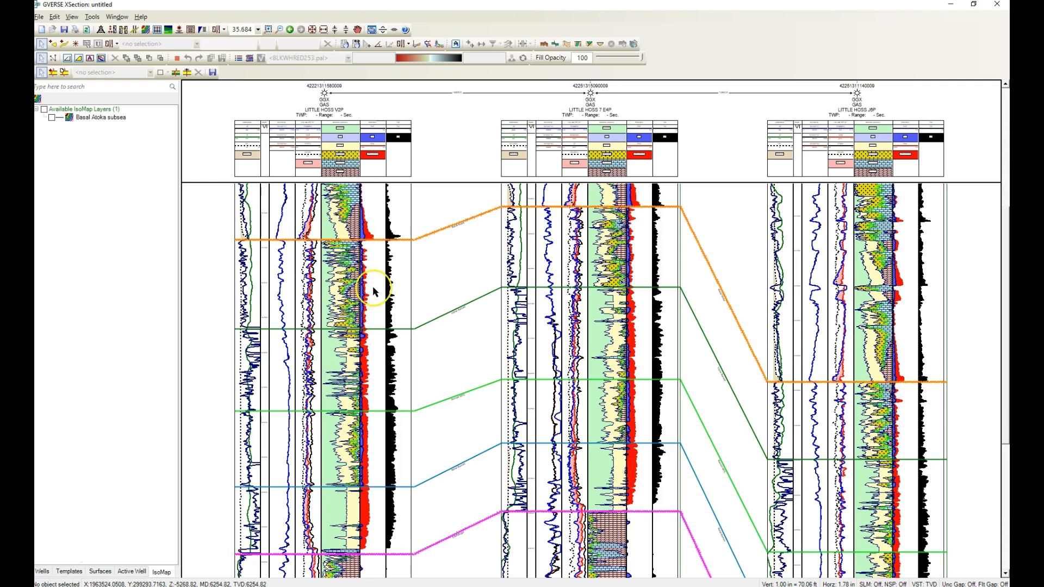
click(395, 30)
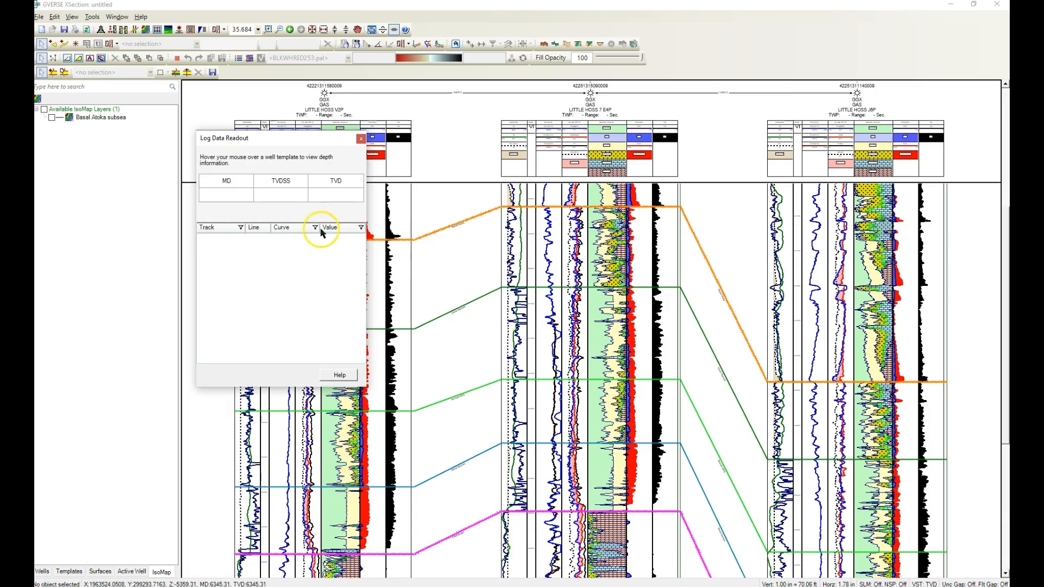
click(361, 140)
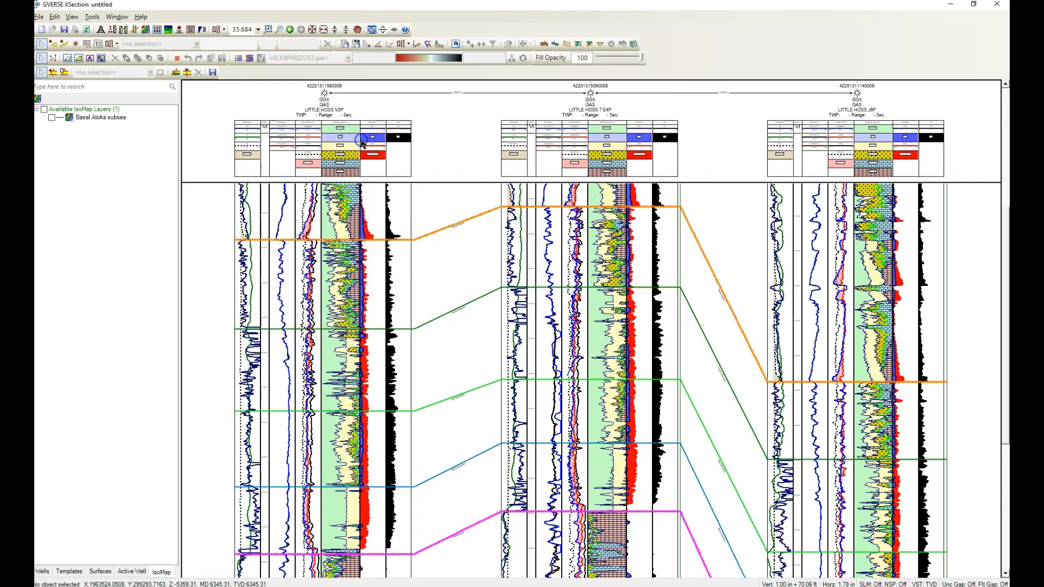
Step: Hide the middle well, LITTLE HOSS 7 E4P, and restore it to the cross section from the well list
right_click(573, 261)
click(731, 257)
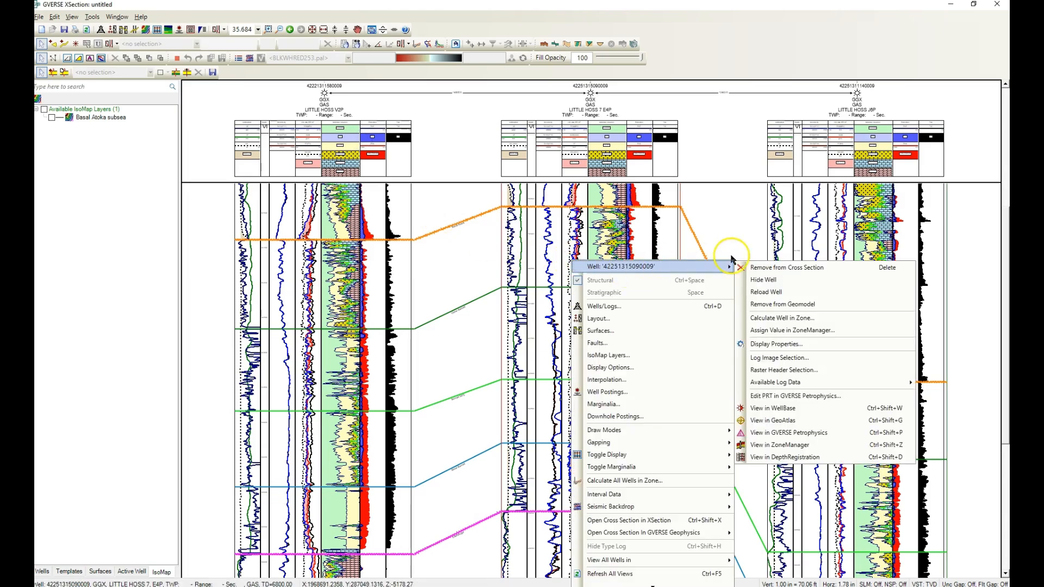
click(765, 268)
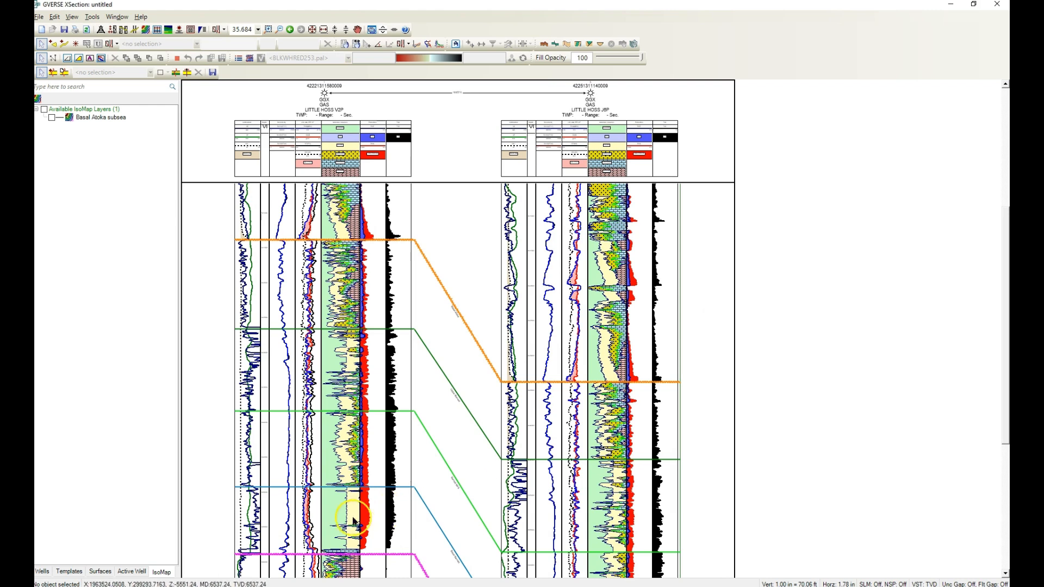
click(43, 571)
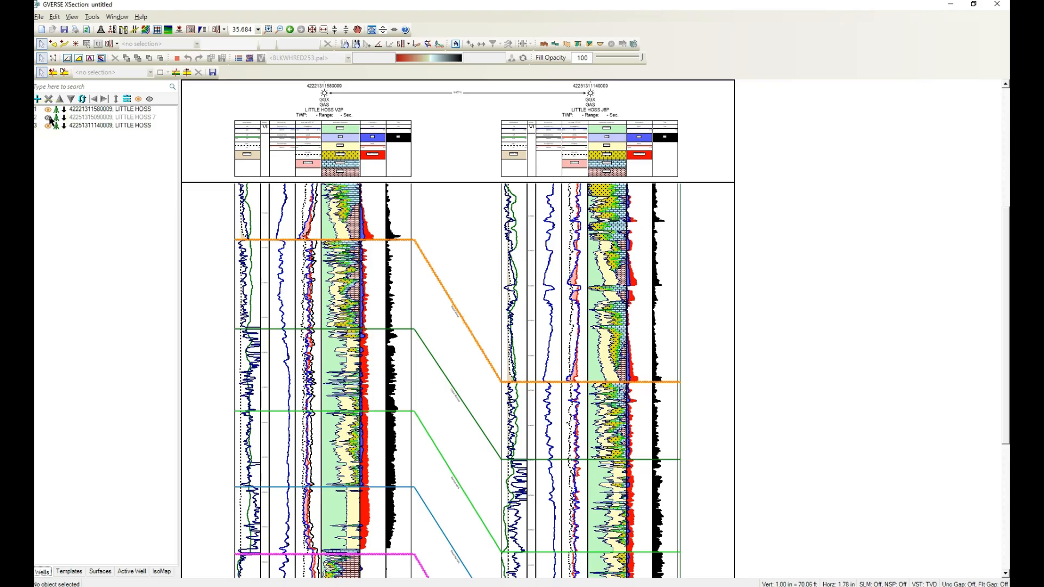
click(49, 117)
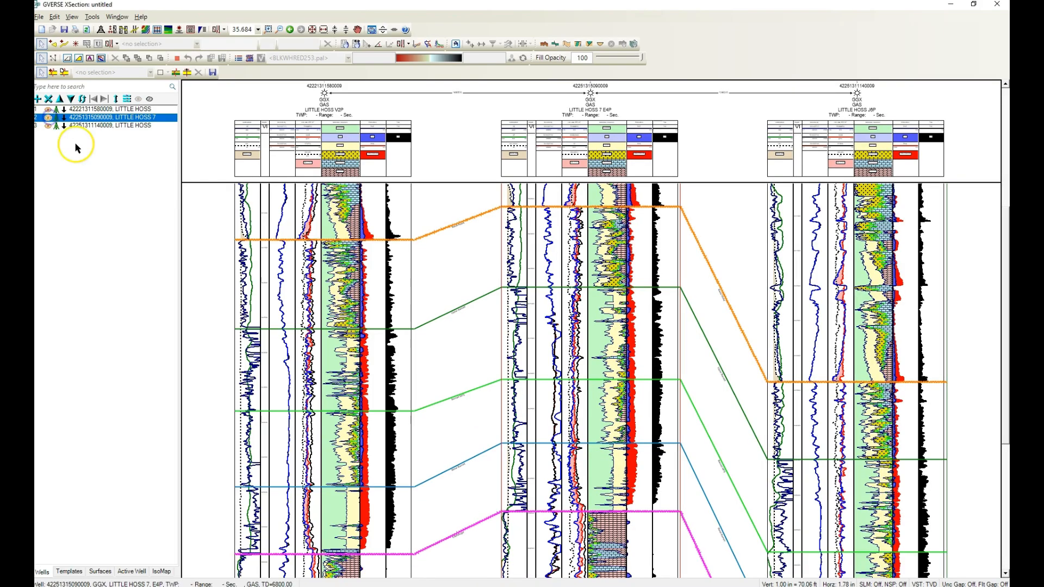
Step: Toggle the horizontal well spacing to the overlapping layout and back to equal spacing
scroll(544, 364, up, 3)
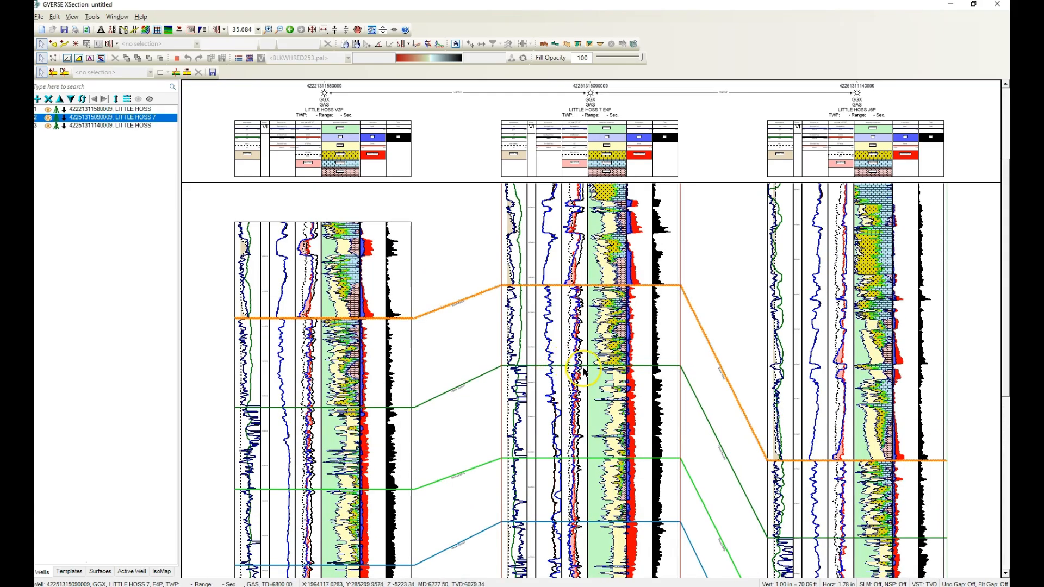
key(s)
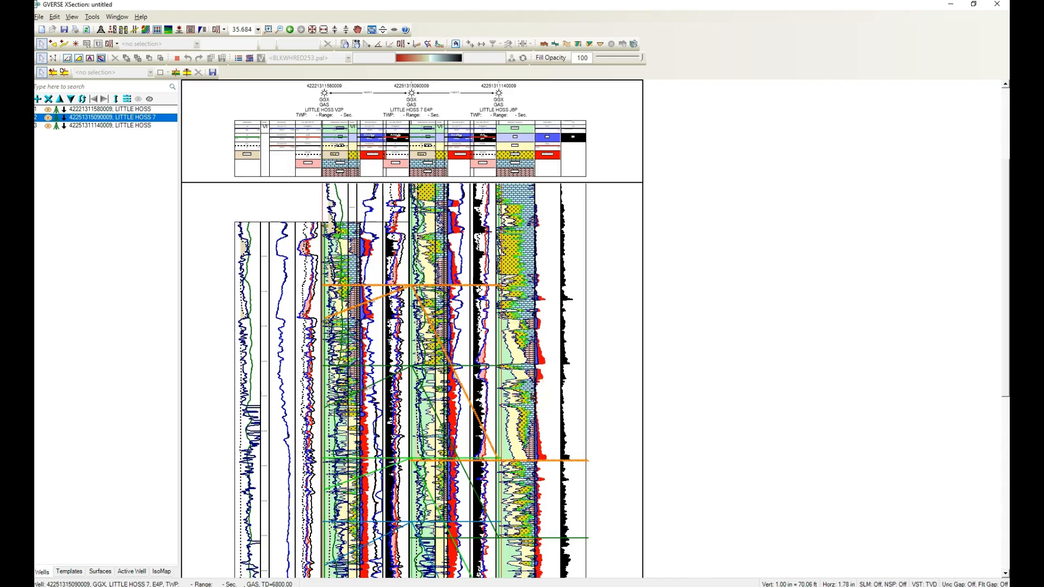
key(s)
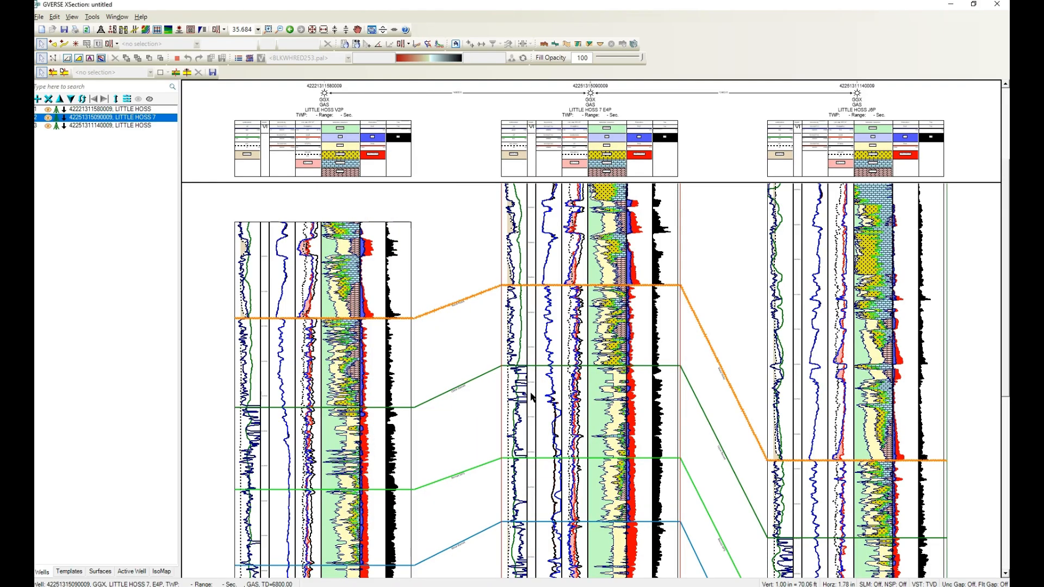
scroll(532, 396, down, 2)
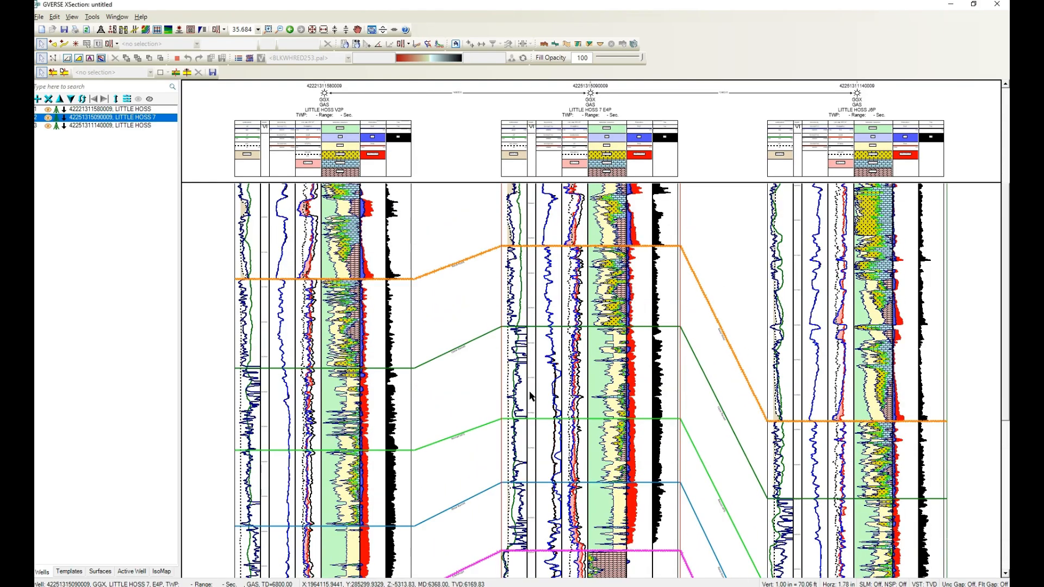
scroll(530, 396, down, 2)
Step: Flatten the cross section on the Basal Barnett surface
click(574, 382)
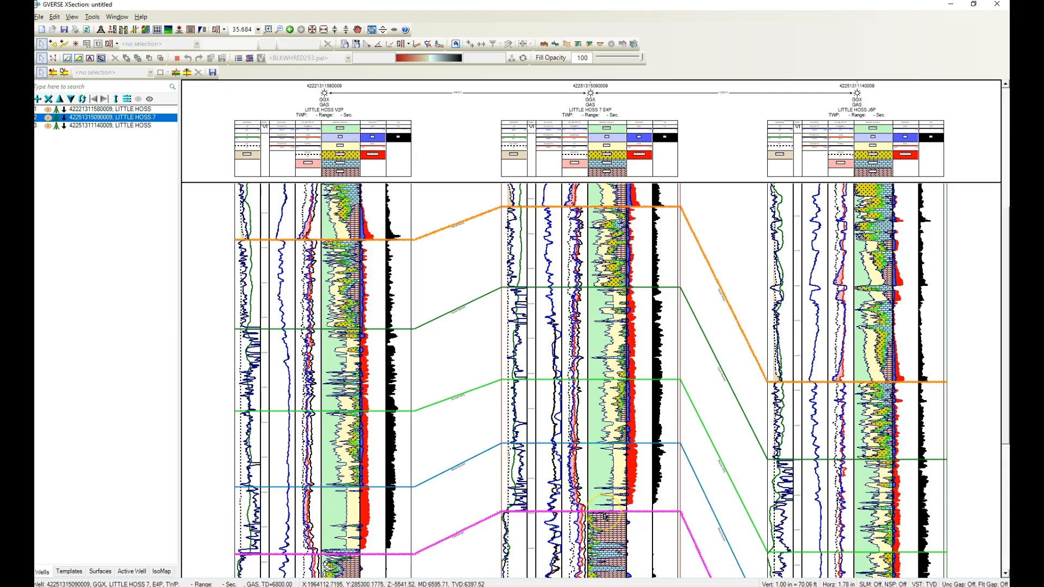
click(597, 445)
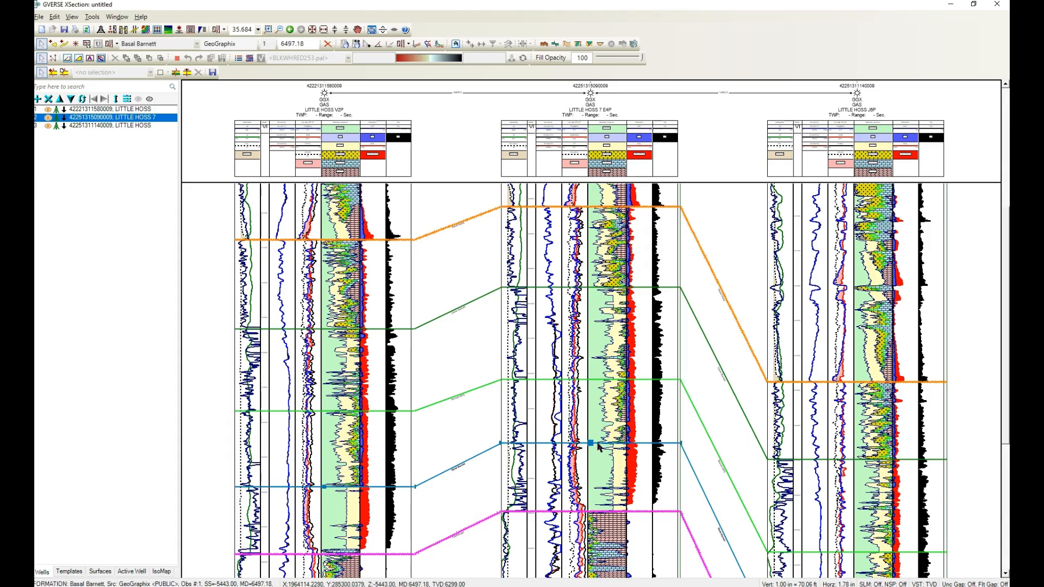
key(f)
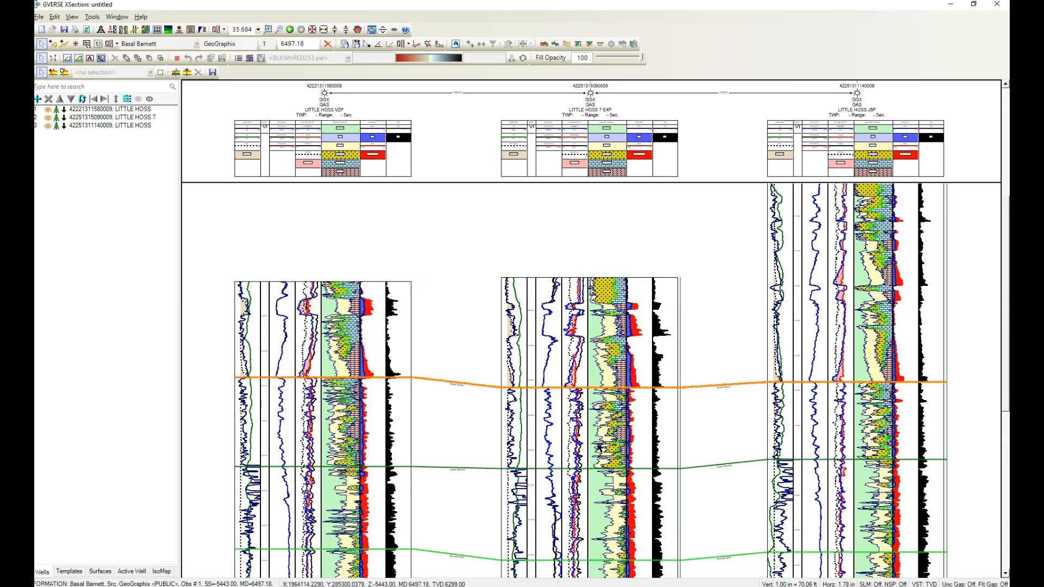
scroll(595, 446, down, 2)
scroll(597, 446, down, 2)
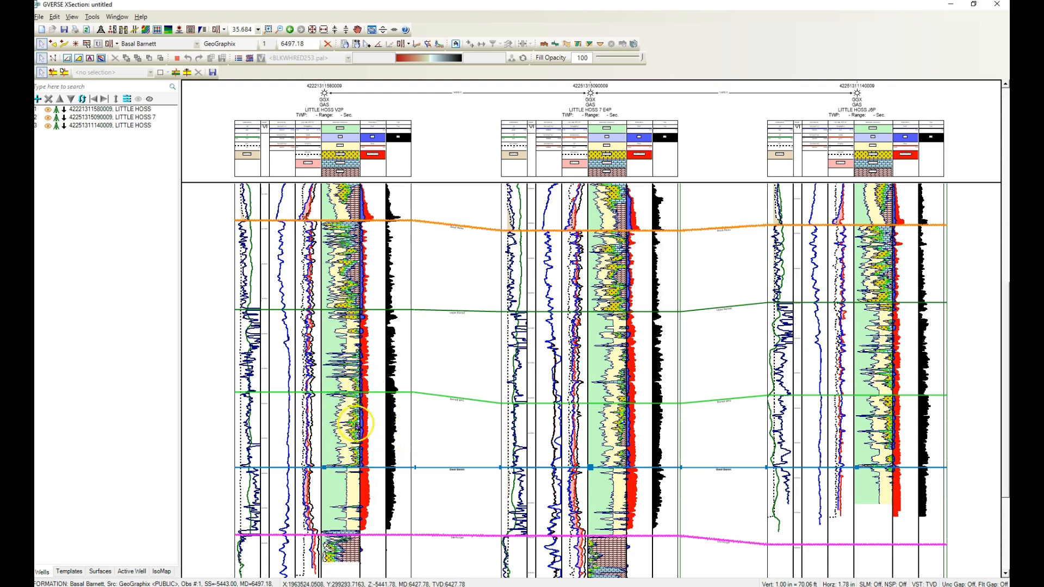
Step: Add a Barnett Targ surface pick in the first well, LITTLE HOSS V2P, at a measured depth of about 6428.5
click(102, 571)
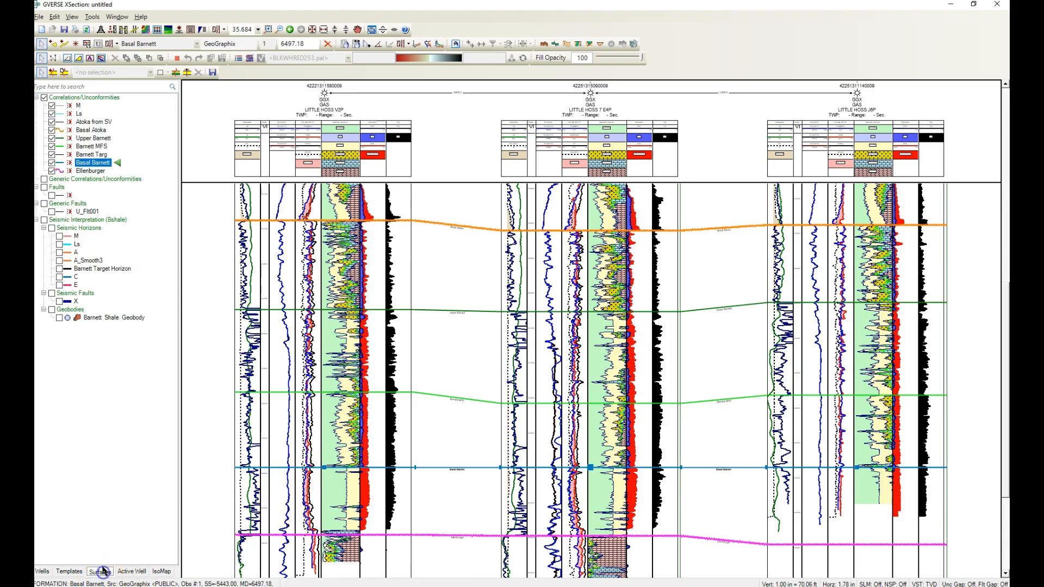
click(86, 156)
click(50, 45)
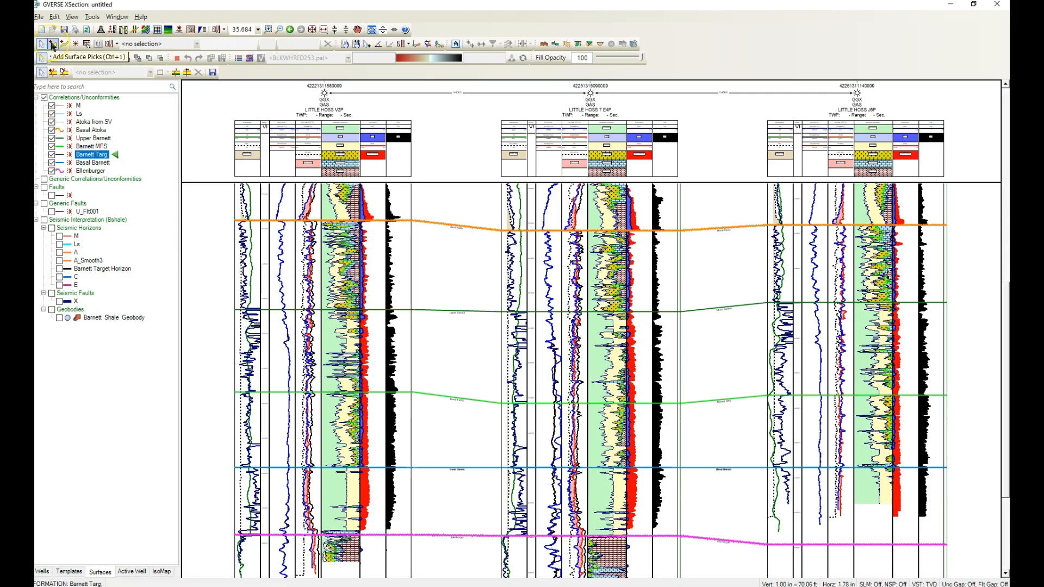
click(53, 44)
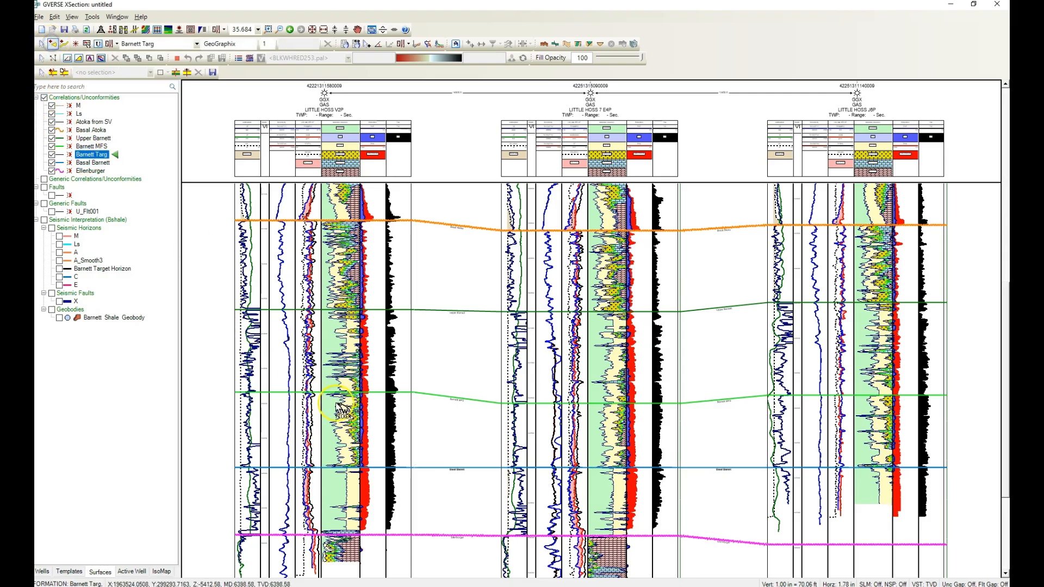
click(351, 427)
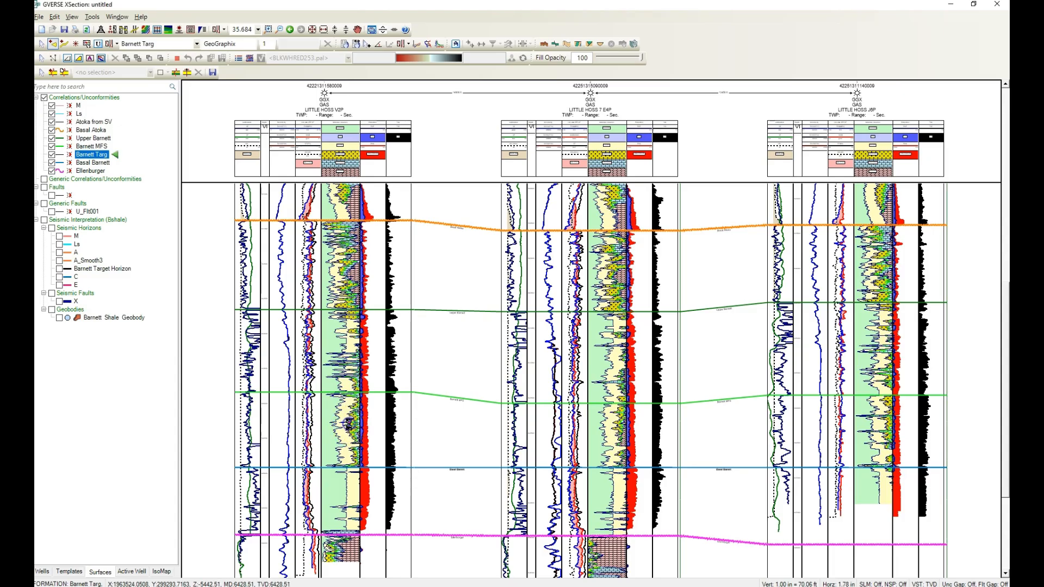
key(Escape)
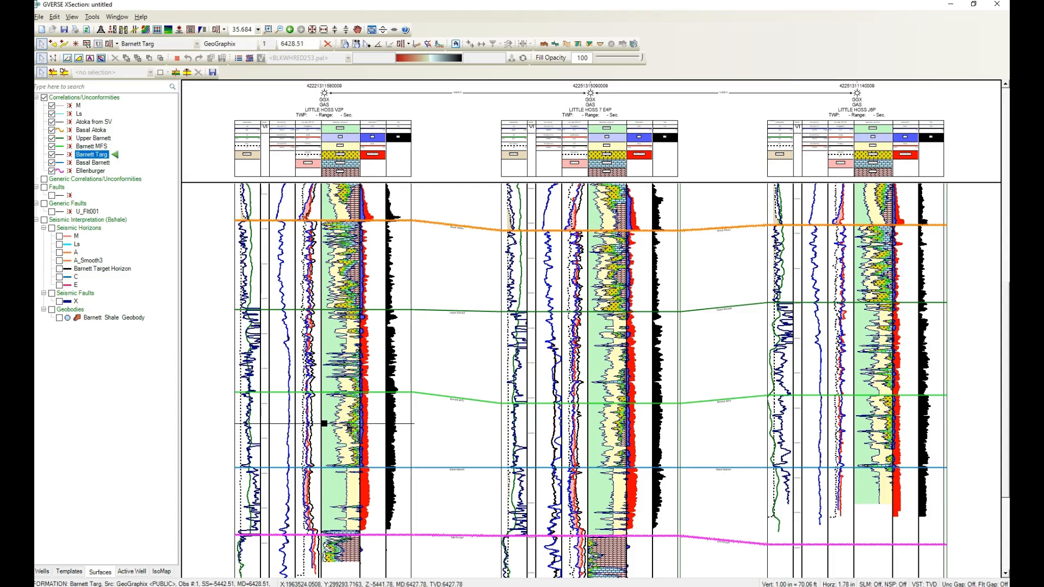
Step: Move the middle well directly beside the first well and shift it vertically until their orange Basal Atoka surfaces line up
click(588, 363)
click(589, 363)
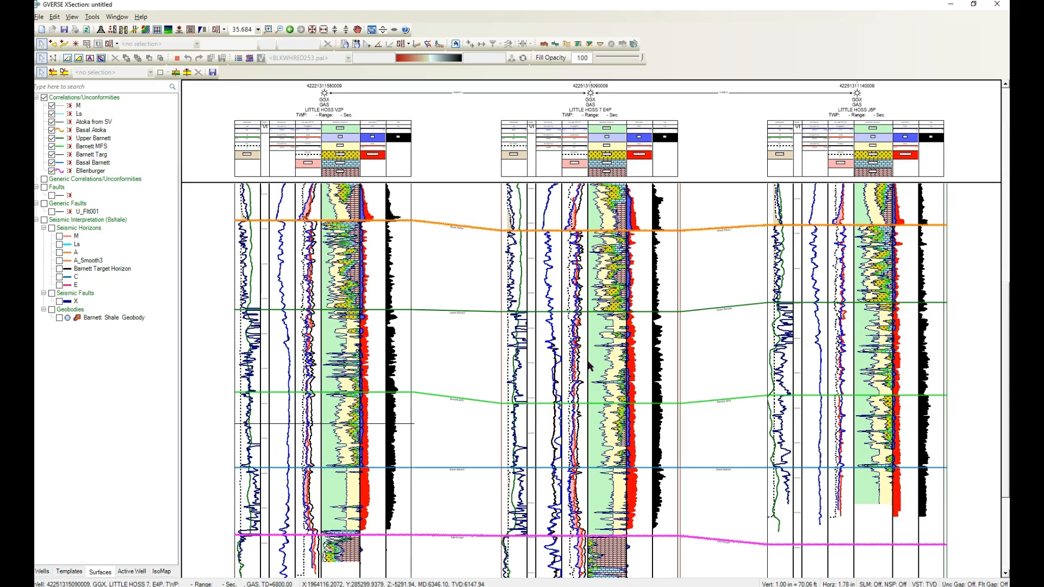
click(588, 364)
drag(588, 363, 501, 358)
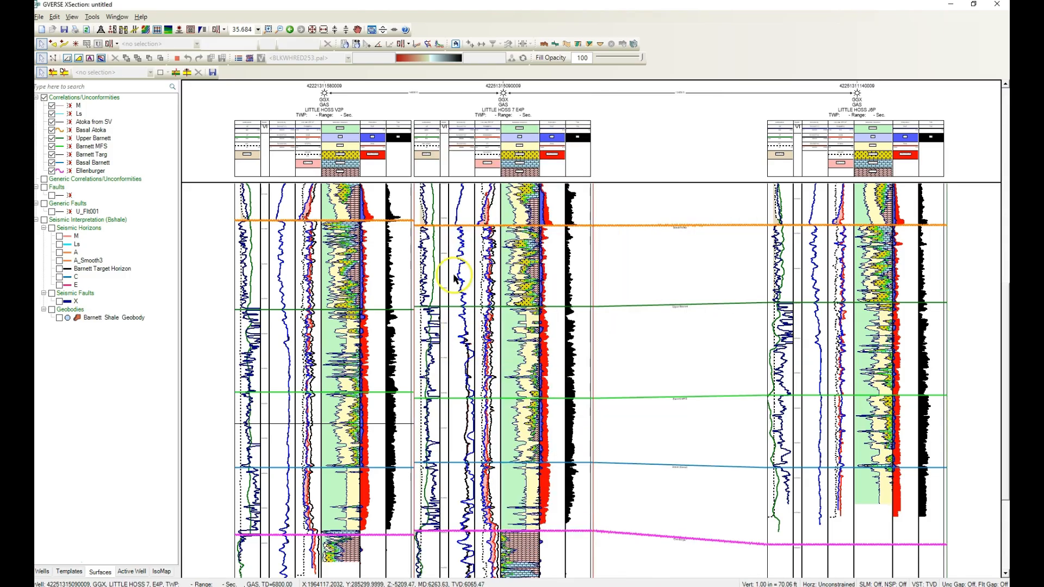
click(343, 46)
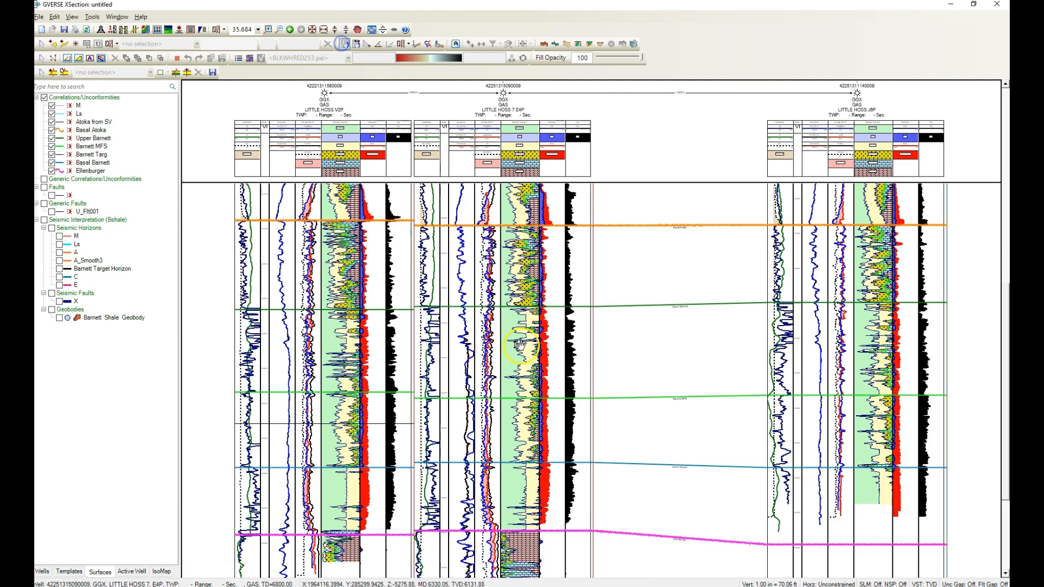
drag(519, 348, 540, 339)
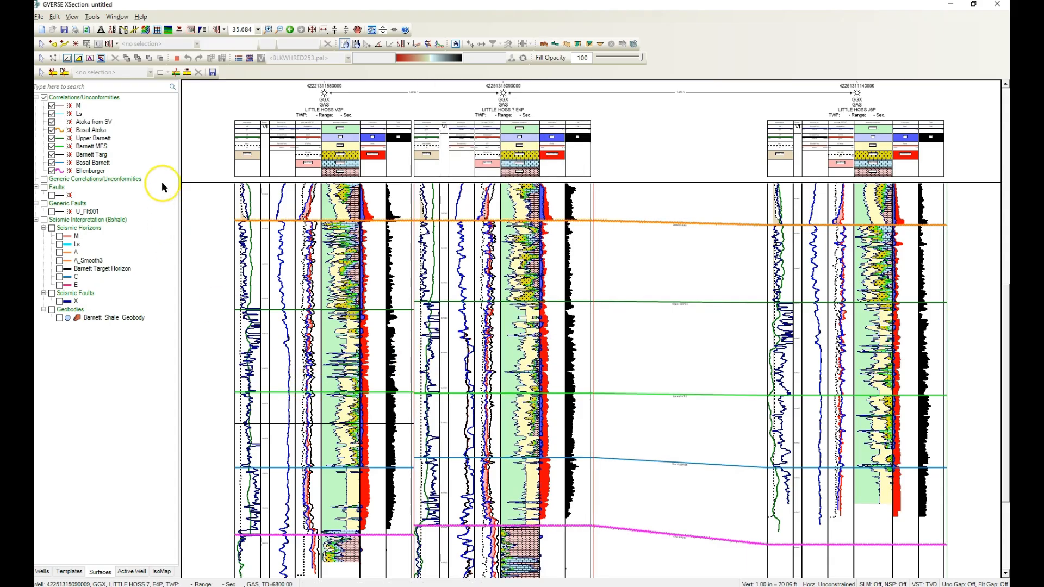
Step: Add a Barnett Targ pick in the middle well at a measured depth of about 6441 and return the wells to equal spacing
click(87, 154)
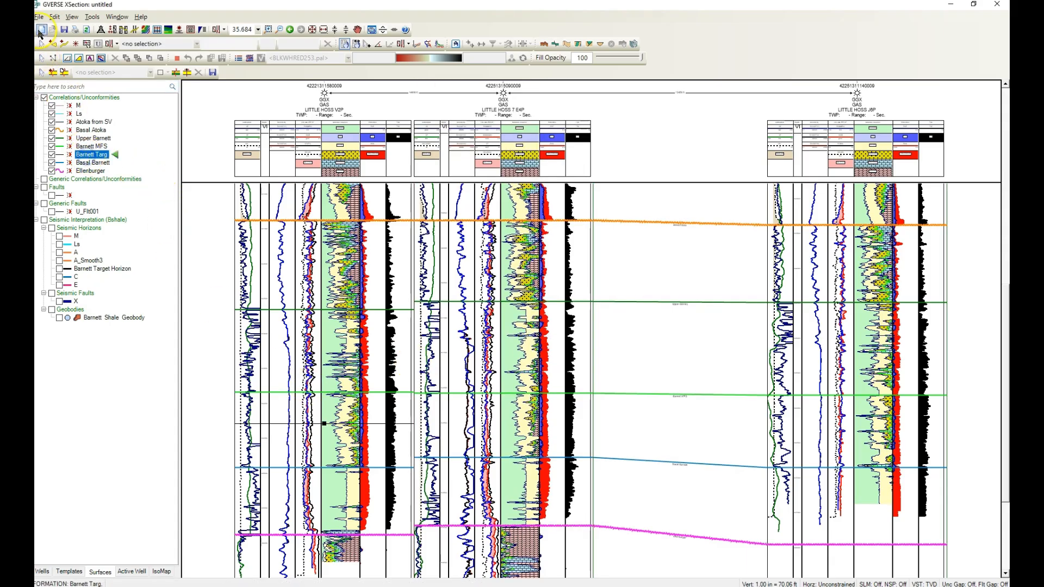
click(52, 44)
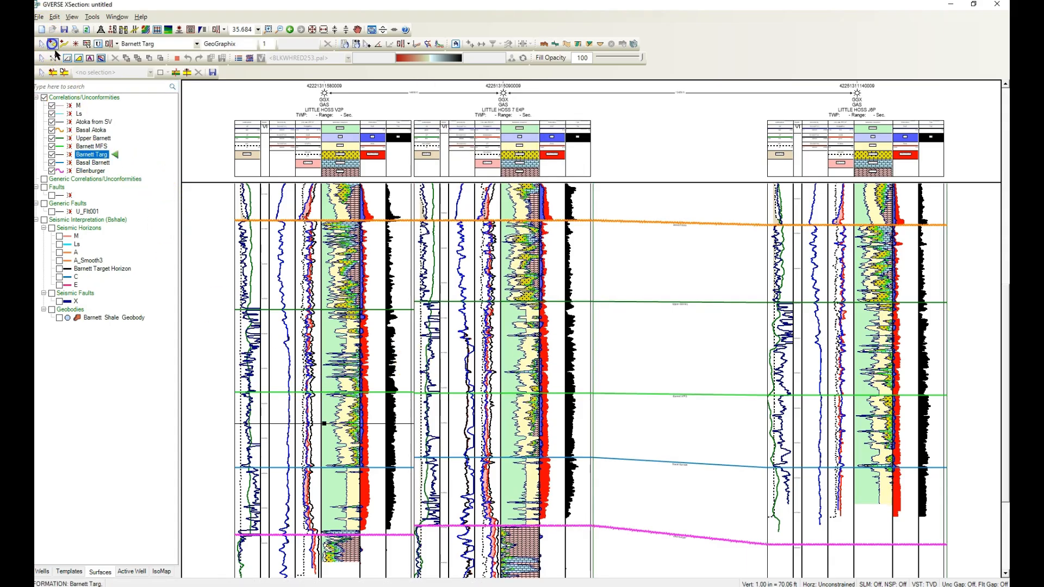
click(529, 418)
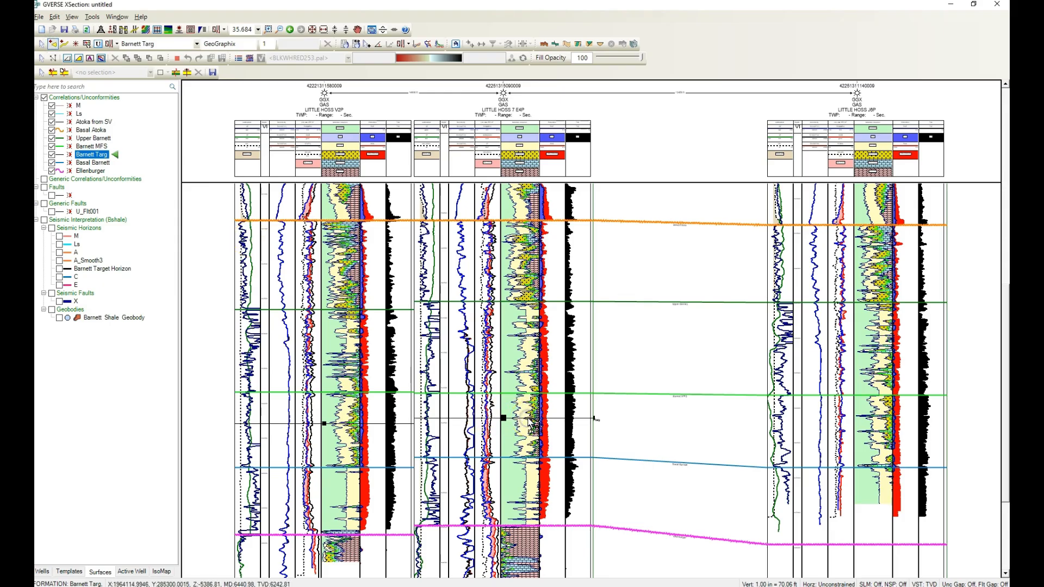
key(Escape)
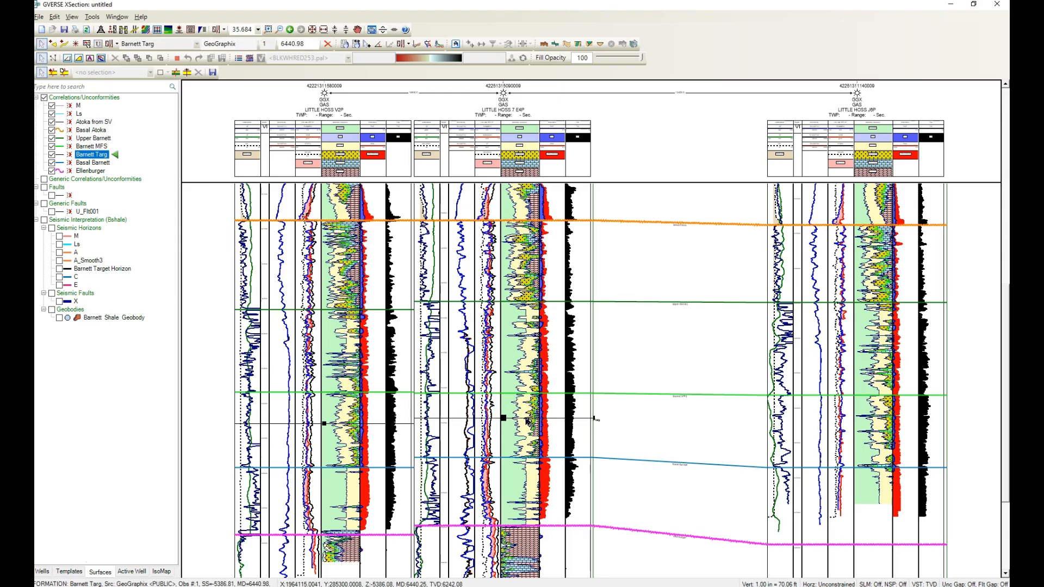
key(e)
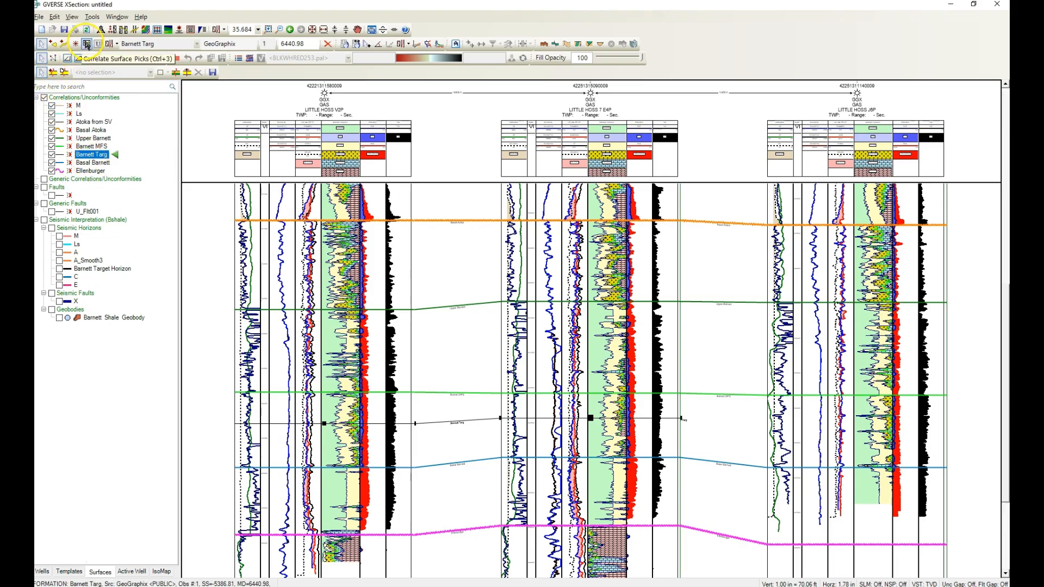
Step: Correlate Barnett Targ into the third well as a quick pick at about 6890 measured depth, using a ghost of the first well's Barnett MFS-to-Ellenburger interval
click(87, 44)
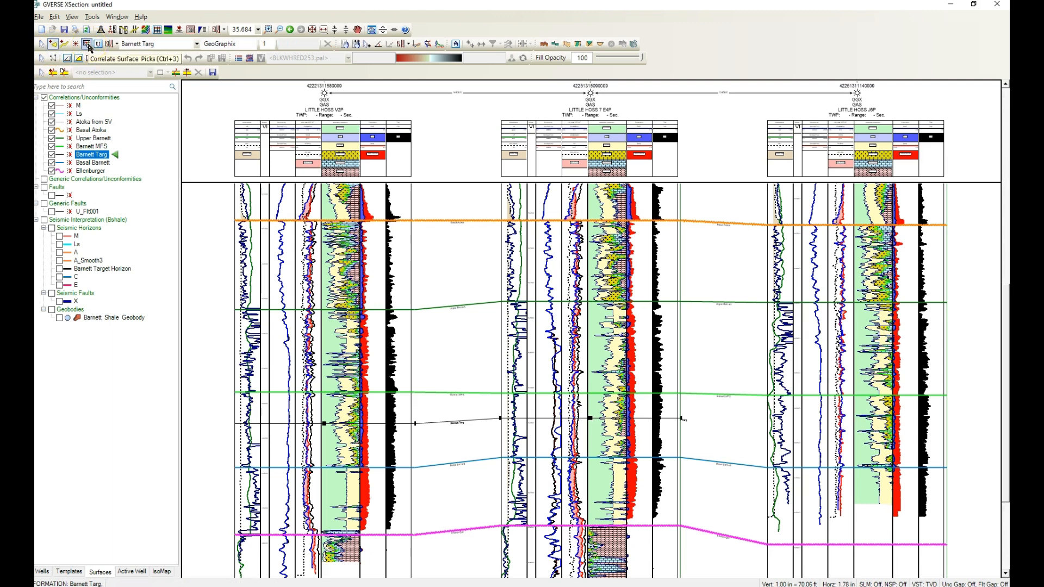
click(176, 59)
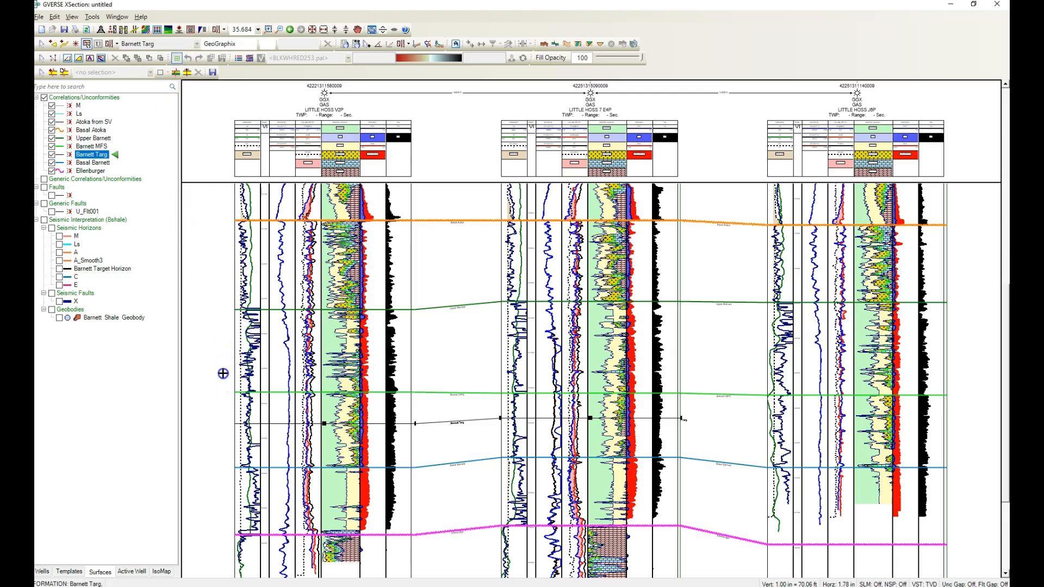
drag(223, 373, 421, 538)
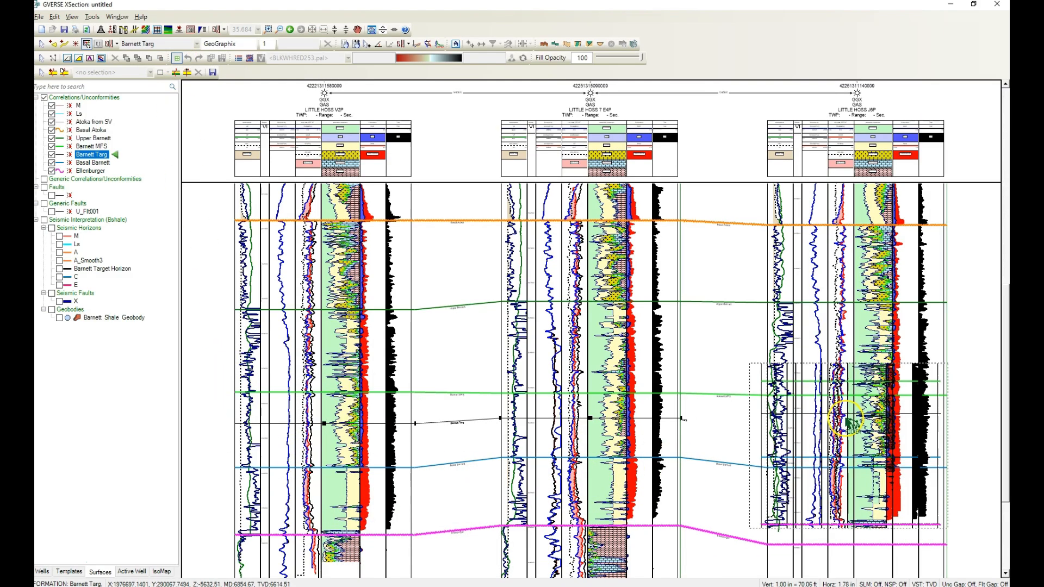
drag(845, 420, 821, 380)
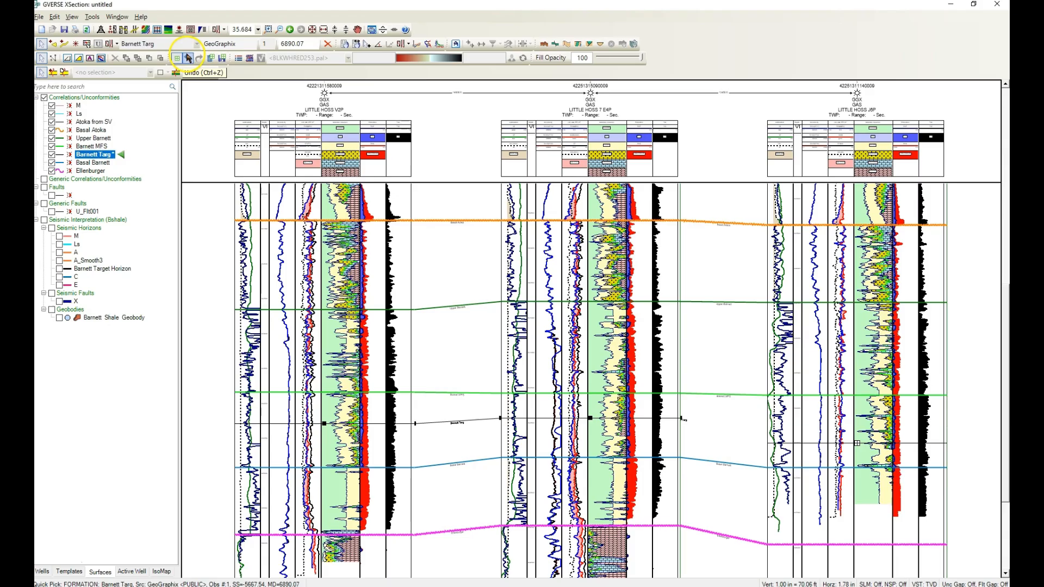
Step: Undo the last depth change of the Barnett Targ quick pick in the third well and save the surface picks
click(187, 56)
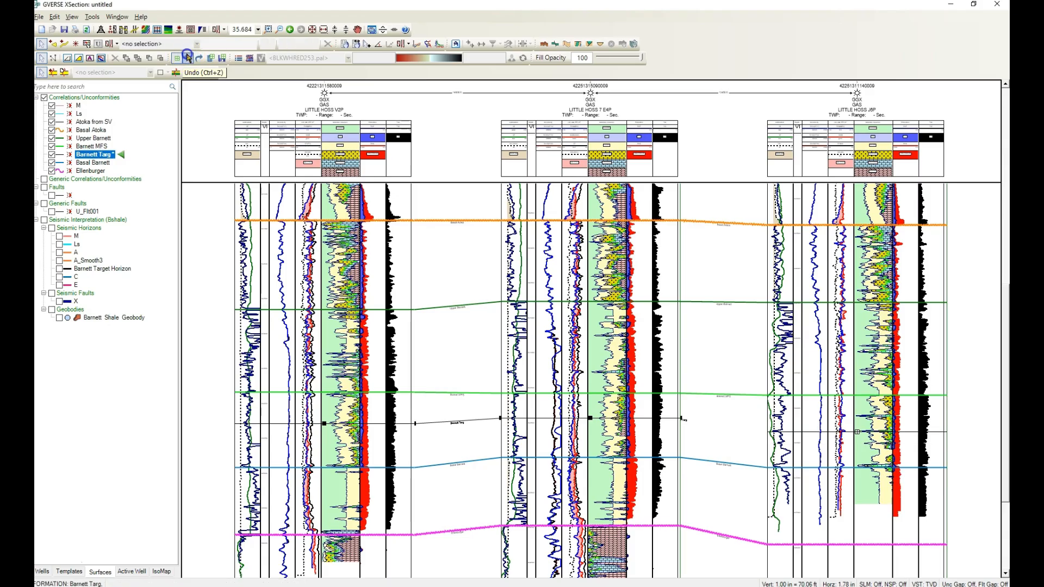
click(187, 56)
click(199, 59)
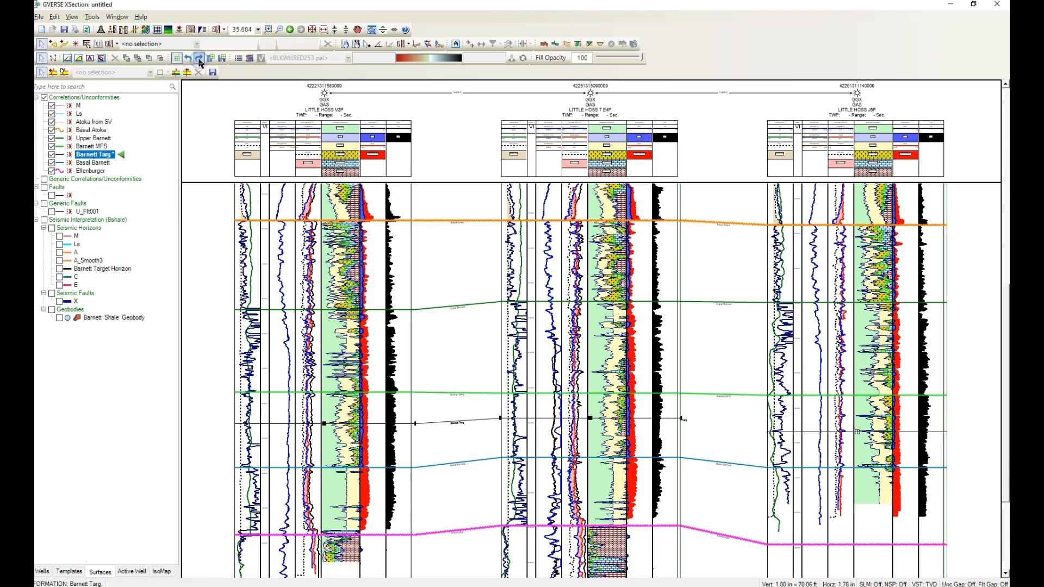
click(199, 61)
click(191, 58)
click(223, 58)
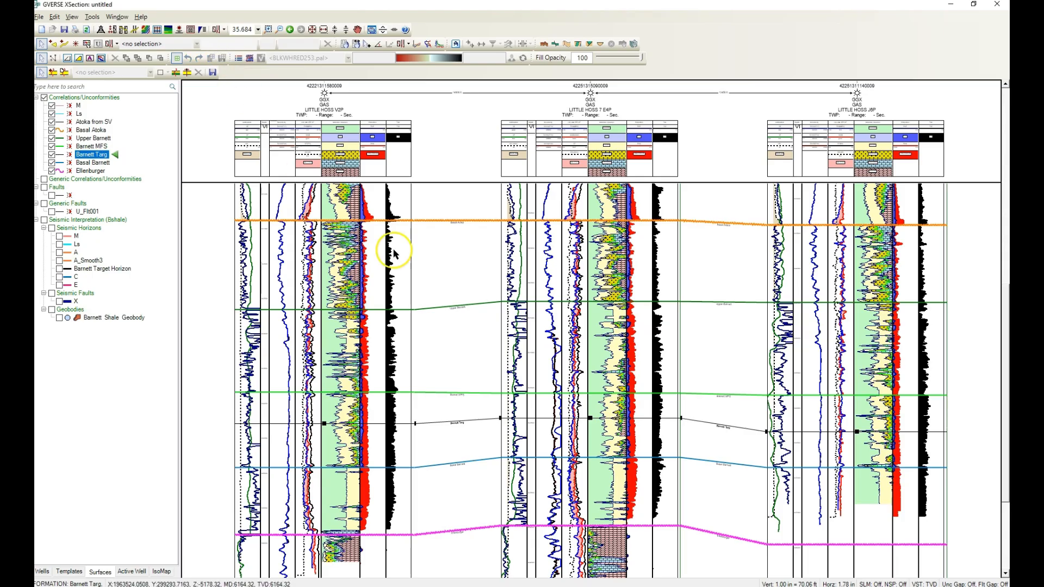
click(844, 544)
click(857, 433)
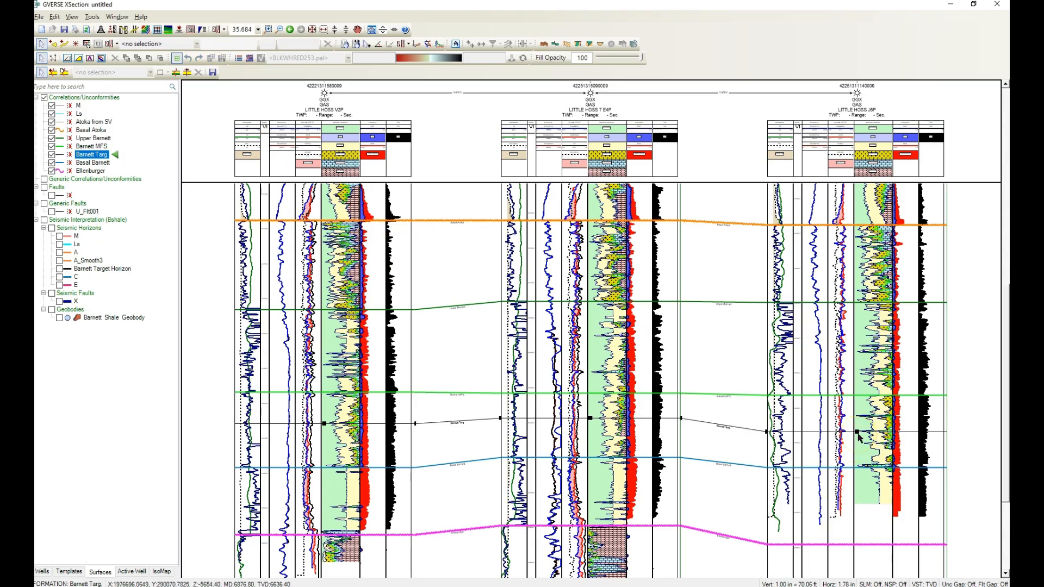
click(855, 438)
Step: Draw two Pay intervals in the first well, at about 6388 to 6482 ft and about 6496 to 6574 ft measured depth
click(53, 74)
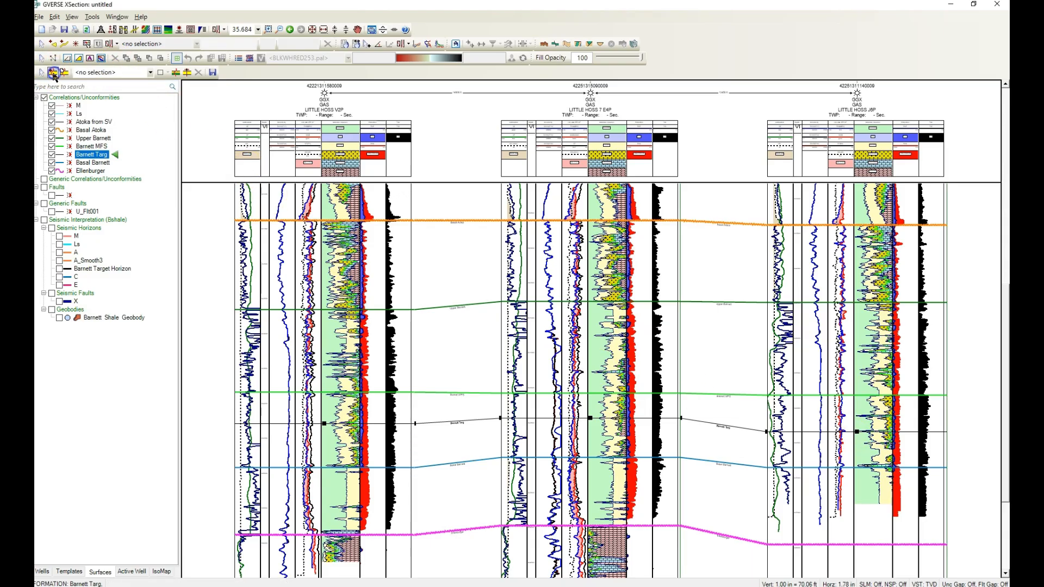
click(150, 72)
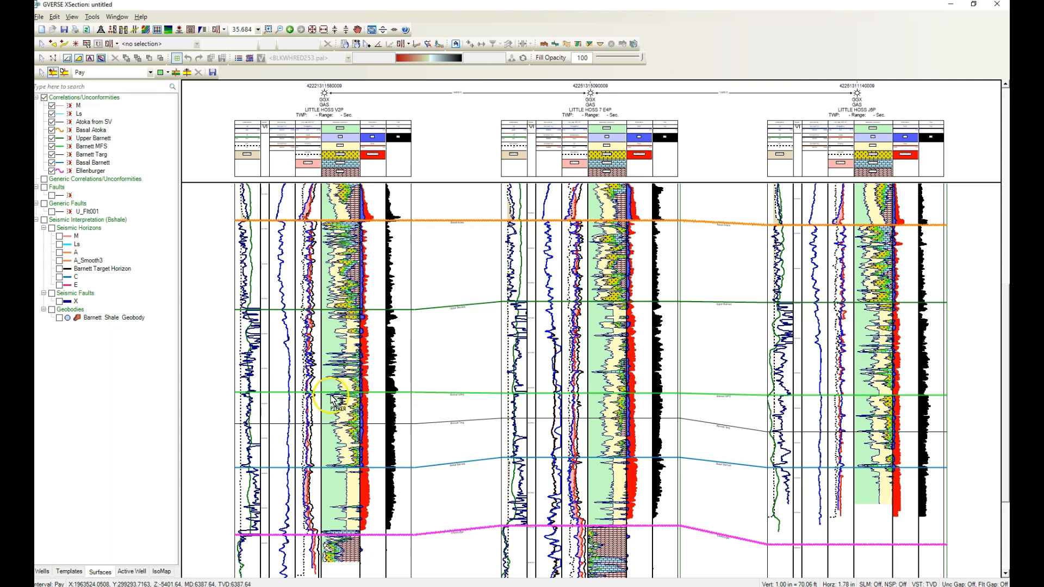
drag(332, 395, 359, 525)
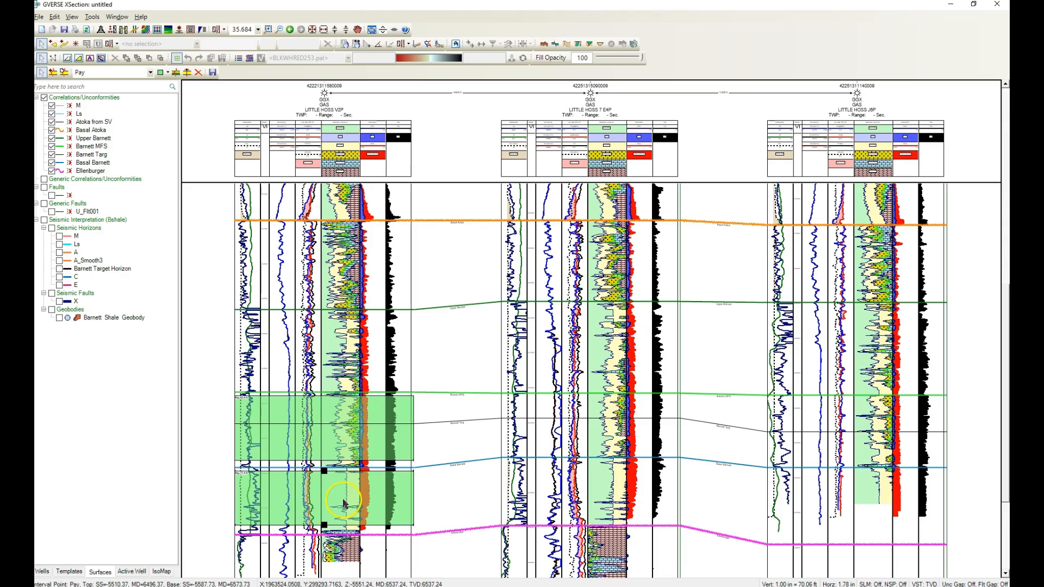
Step: Add a numeric interval data field named Shale to the Pay interval, starting from the lower Pay zone of the first well
right_click(344, 504)
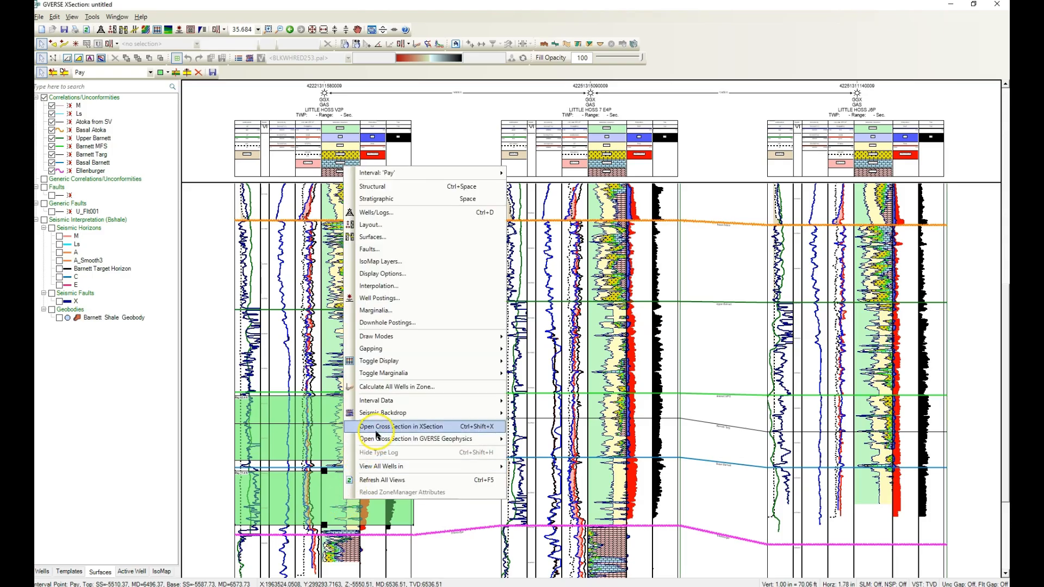
mouse_move(473, 401)
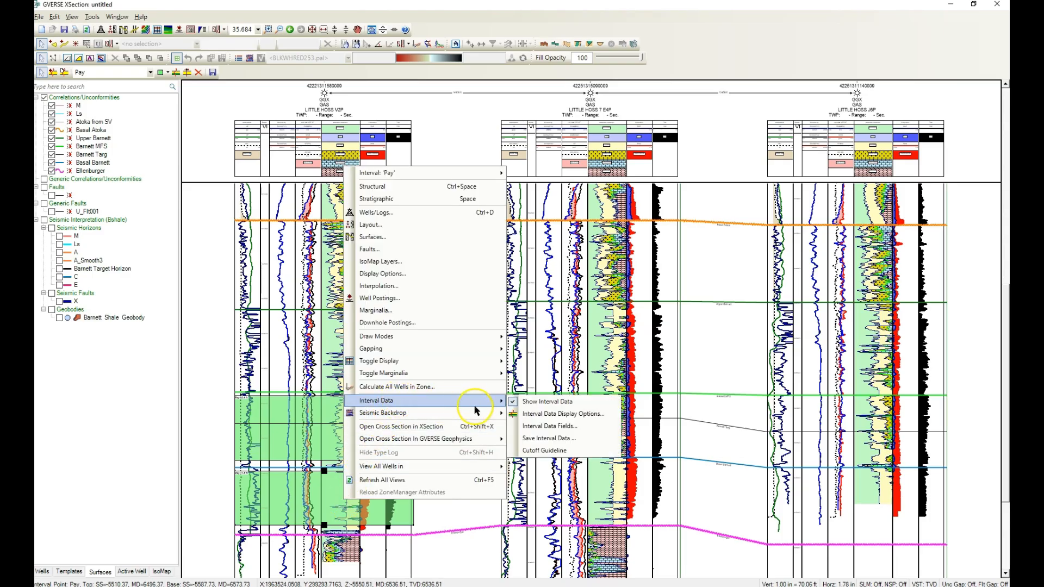
click(560, 428)
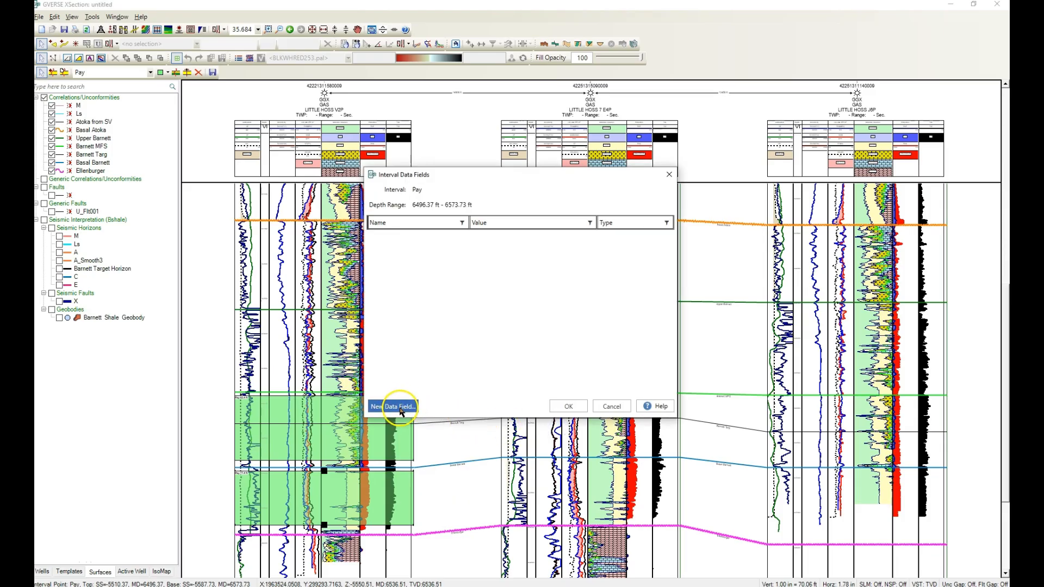
click(399, 408)
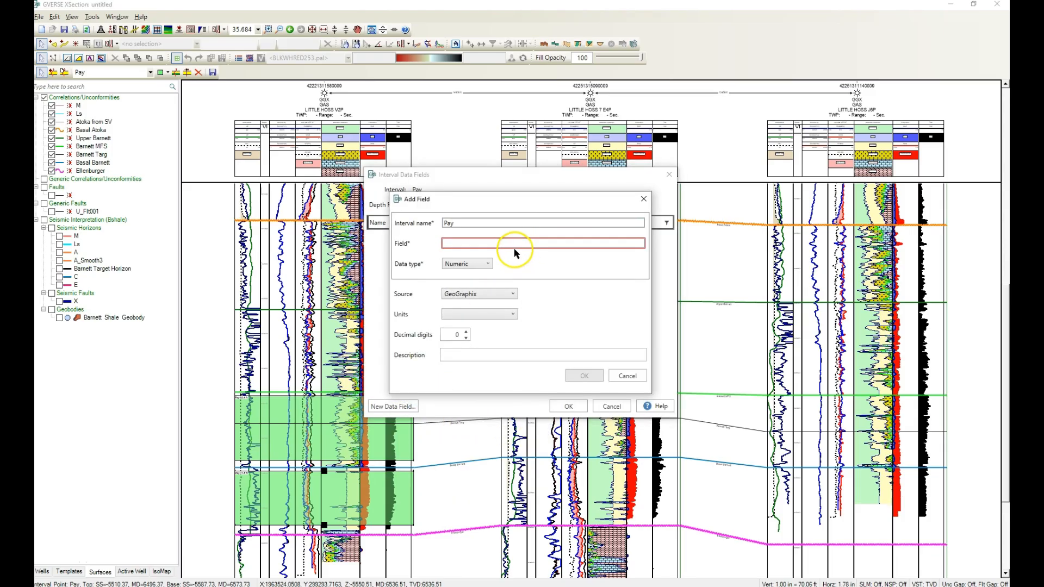
click(515, 245)
text(Shale)
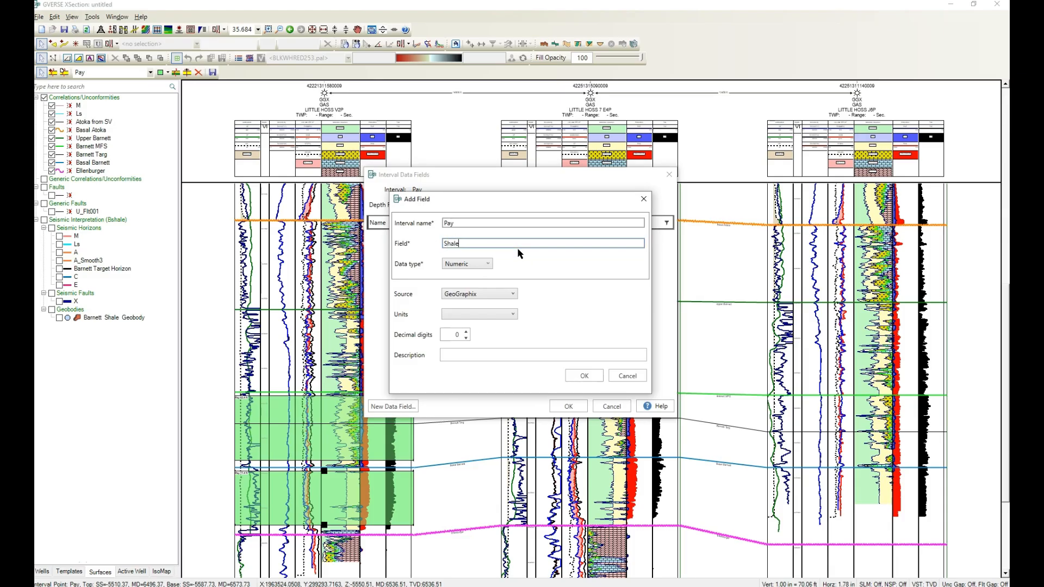
click(483, 265)
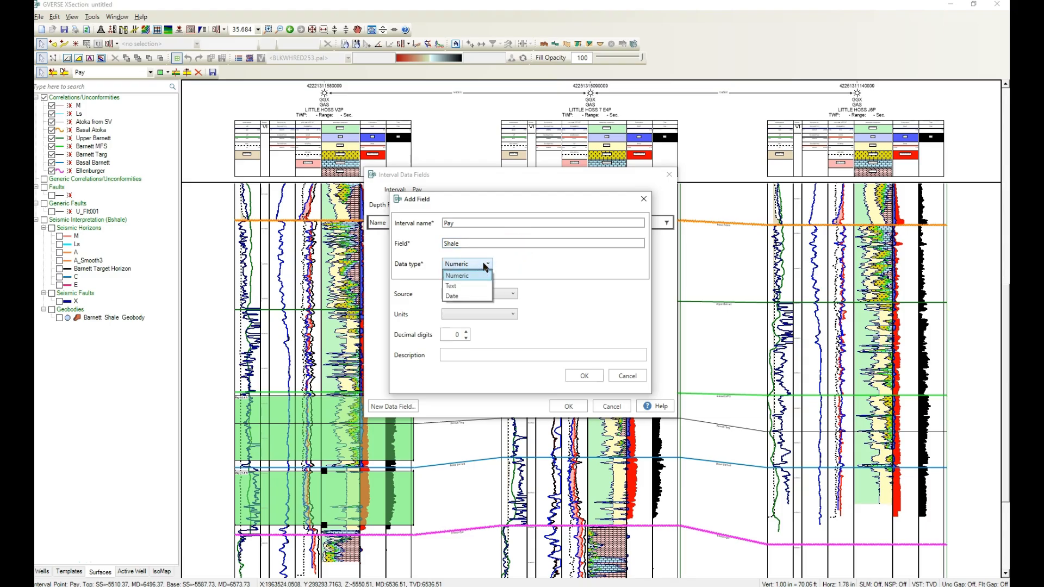
click(517, 260)
click(584, 376)
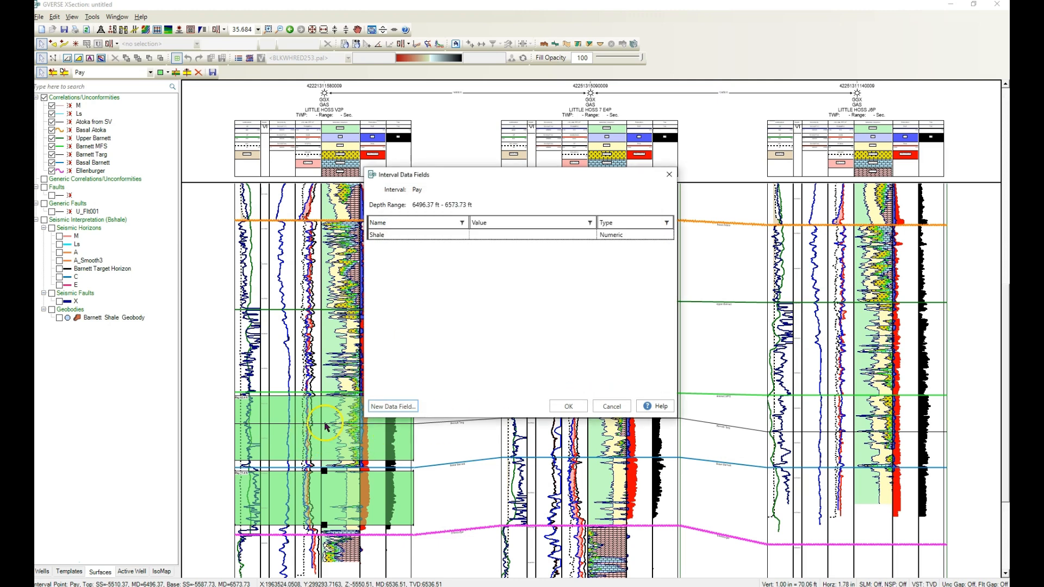
Step: Add a second numeric interval data field named Competent to the Pay interval
click(378, 411)
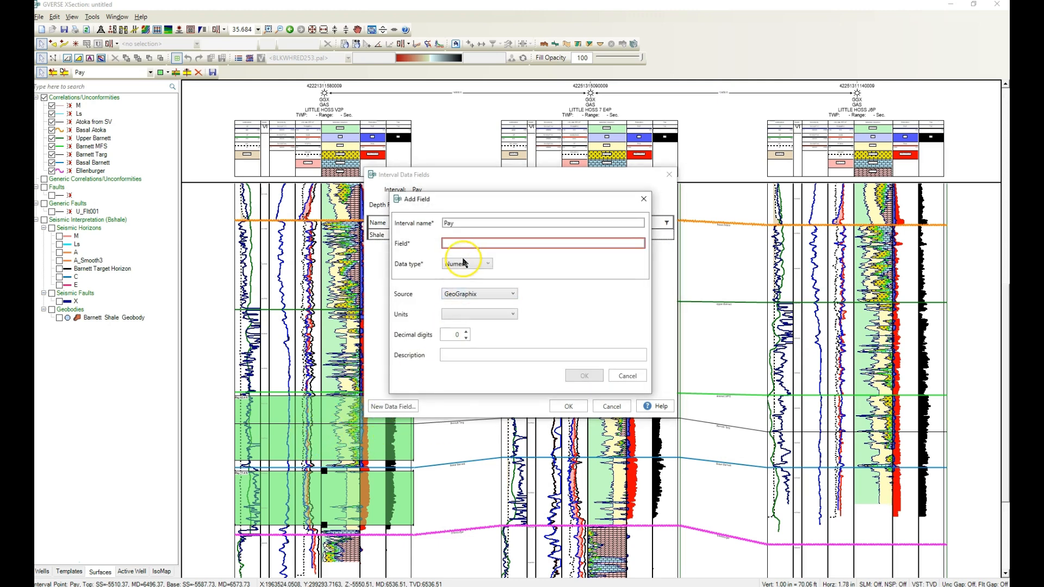
click(461, 246)
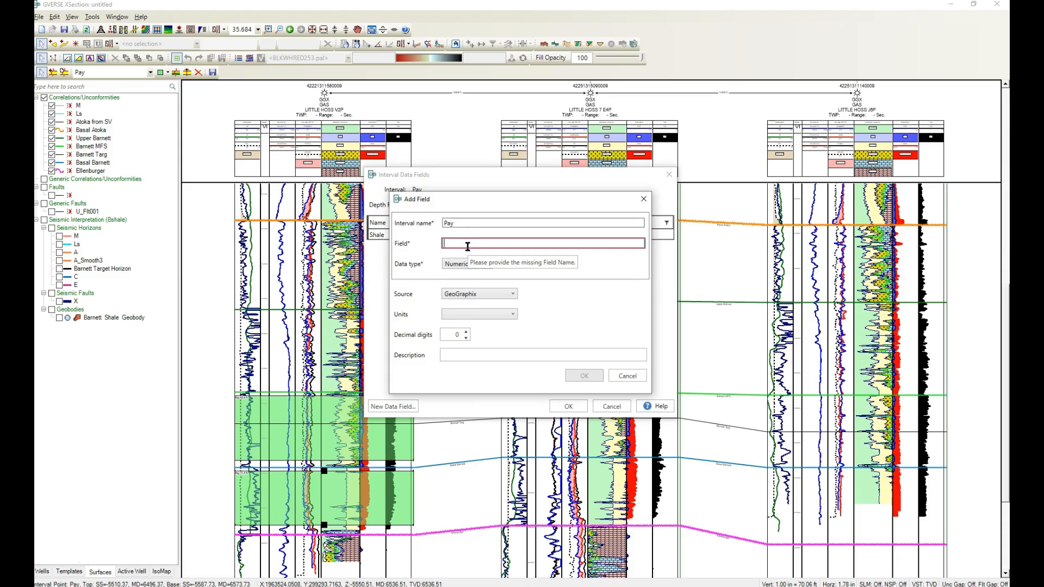
text(Competent)
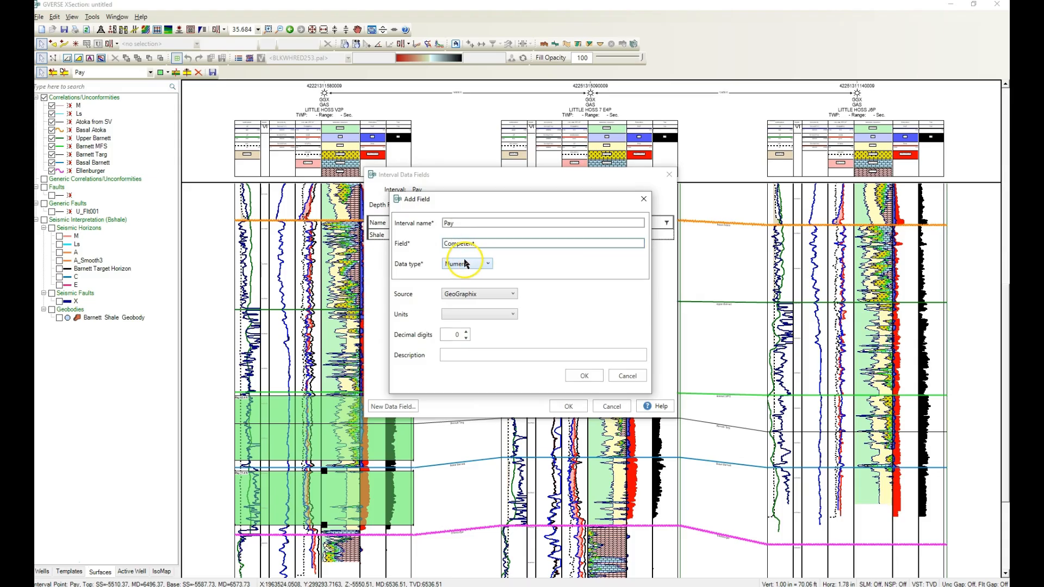
click(575, 378)
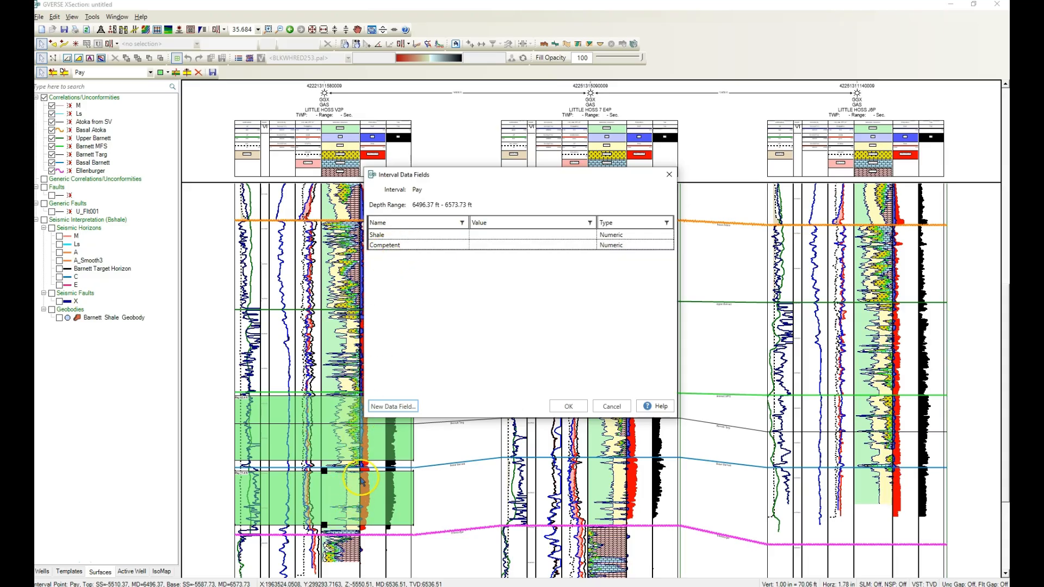
Step: Set Shale to 1 and Competent to 0 for the lower Pay zone of the first well
click(508, 236)
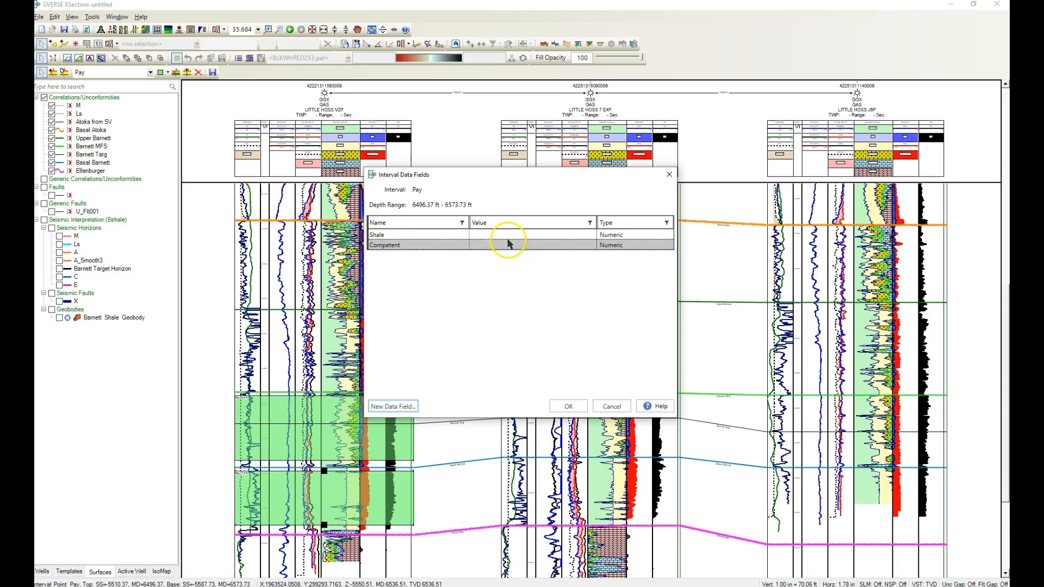
click(499, 232)
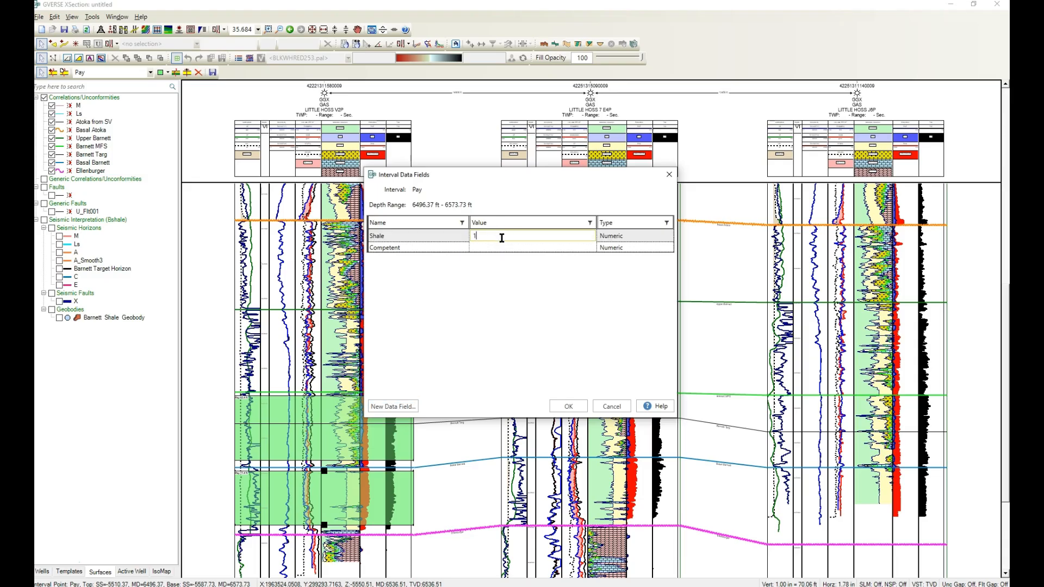
click(503, 248)
click(502, 247)
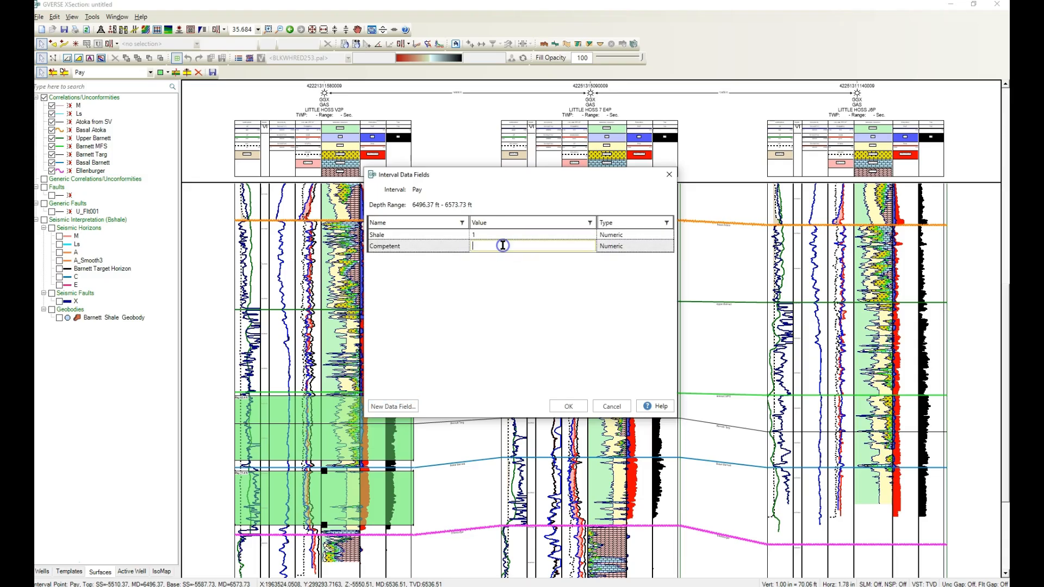
text(0)
click(565, 408)
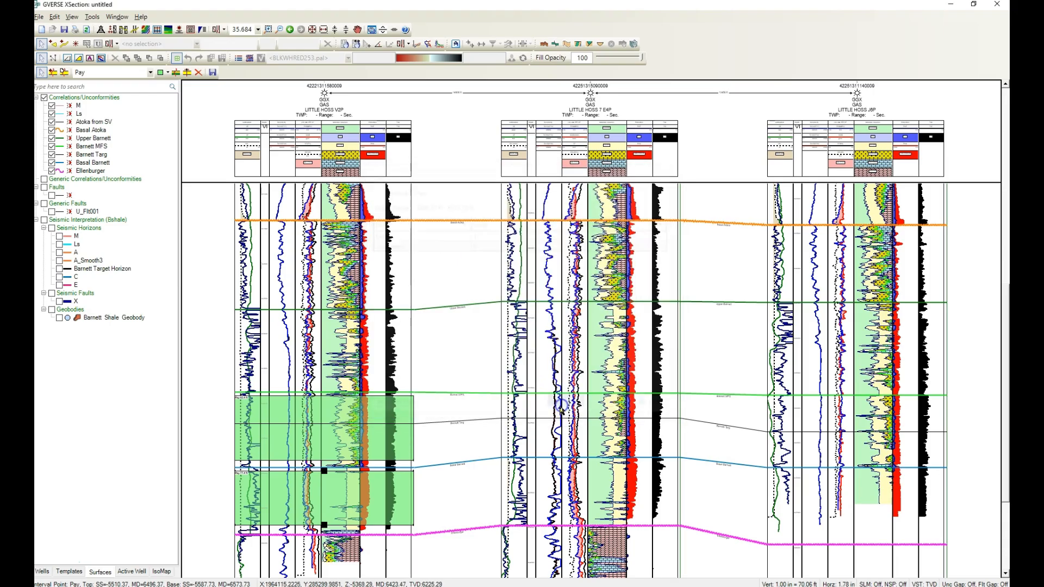
Step: Set Shale to 0 and Competent to 1 for the upper Pay zone of the first well
right_click(350, 438)
mouse_move(380, 337)
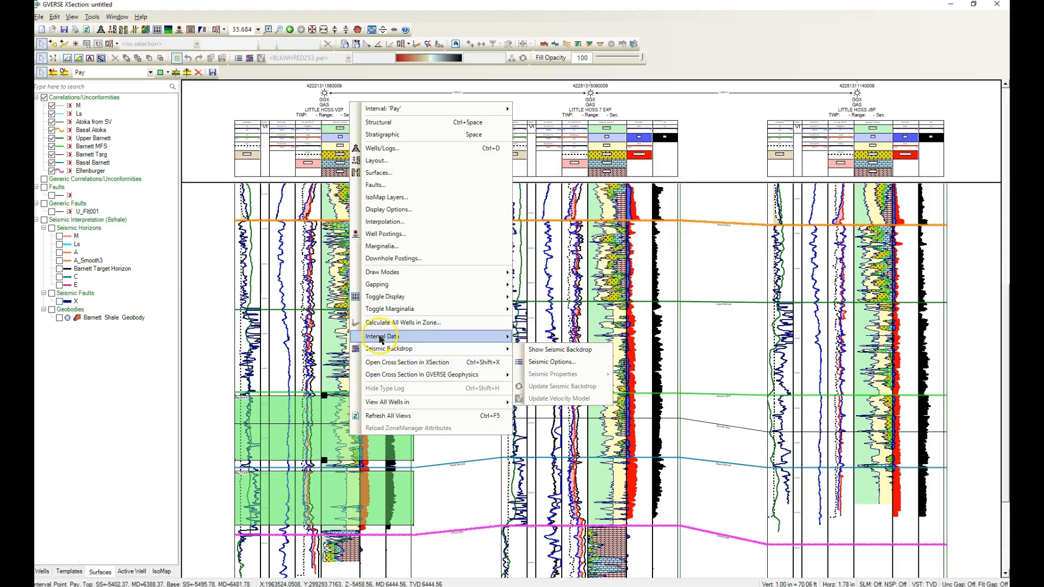
click(539, 362)
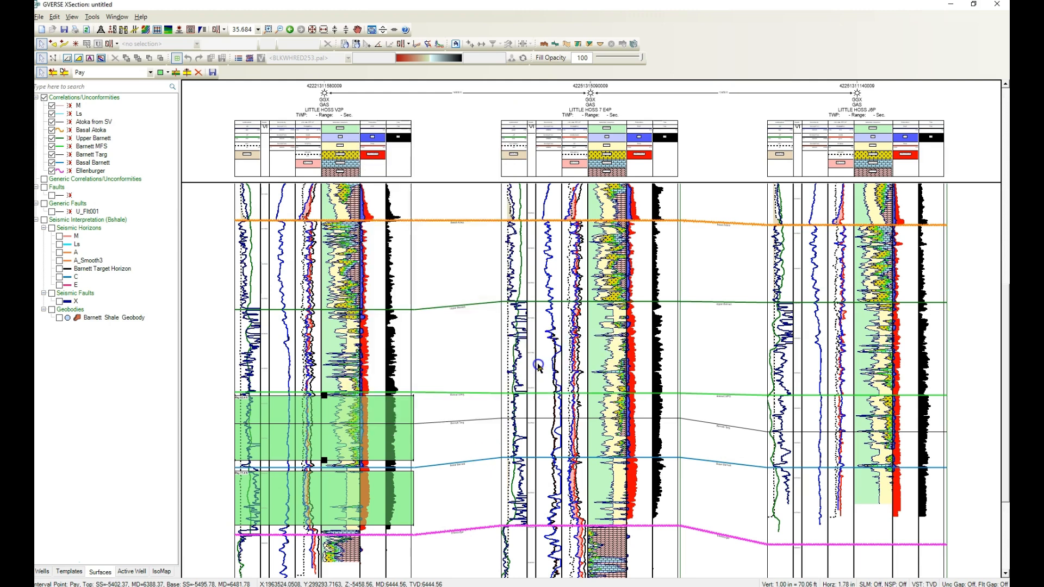
click(490, 235)
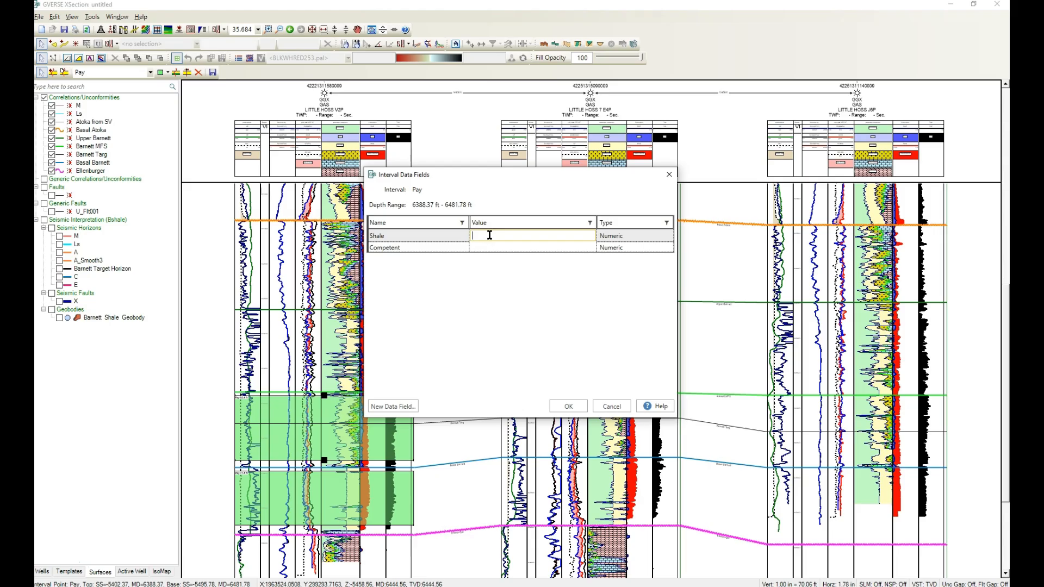
text(0)
click(489, 247)
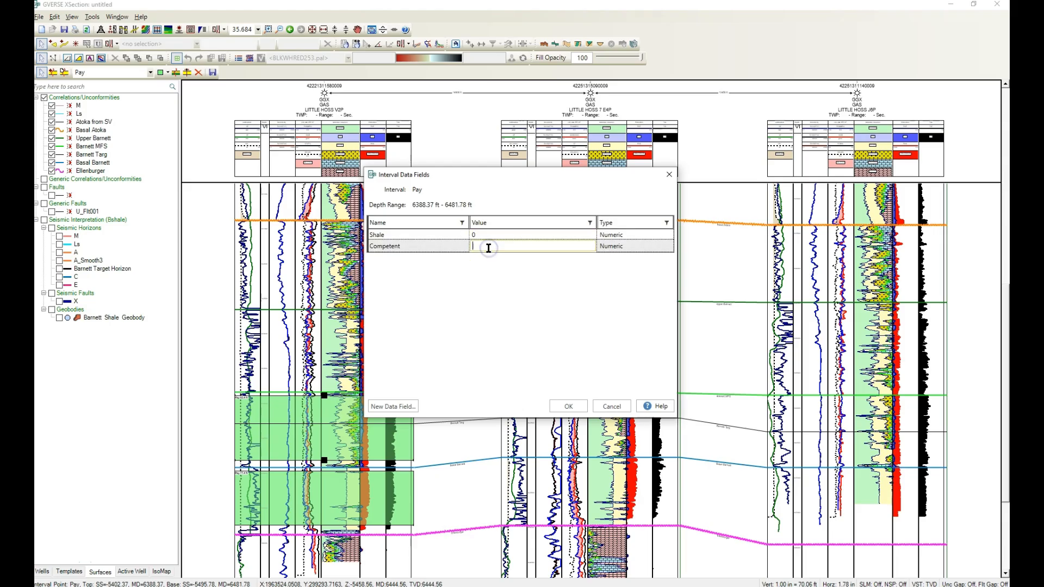
click(566, 406)
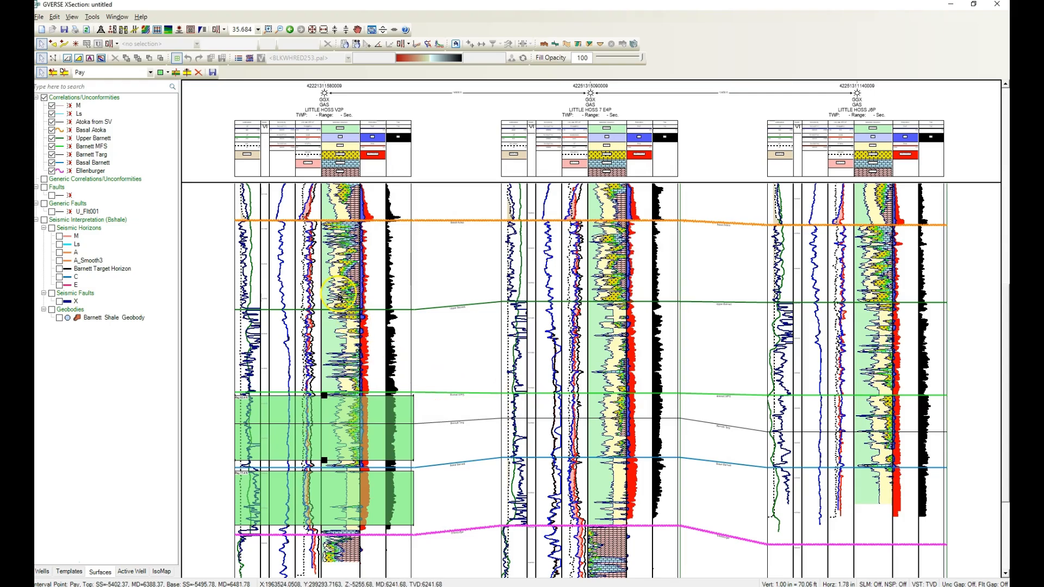
Step: Open the first well in WellBase Information Manager and examine the Shale and Competent columns of its Pay interval data
click(318, 290)
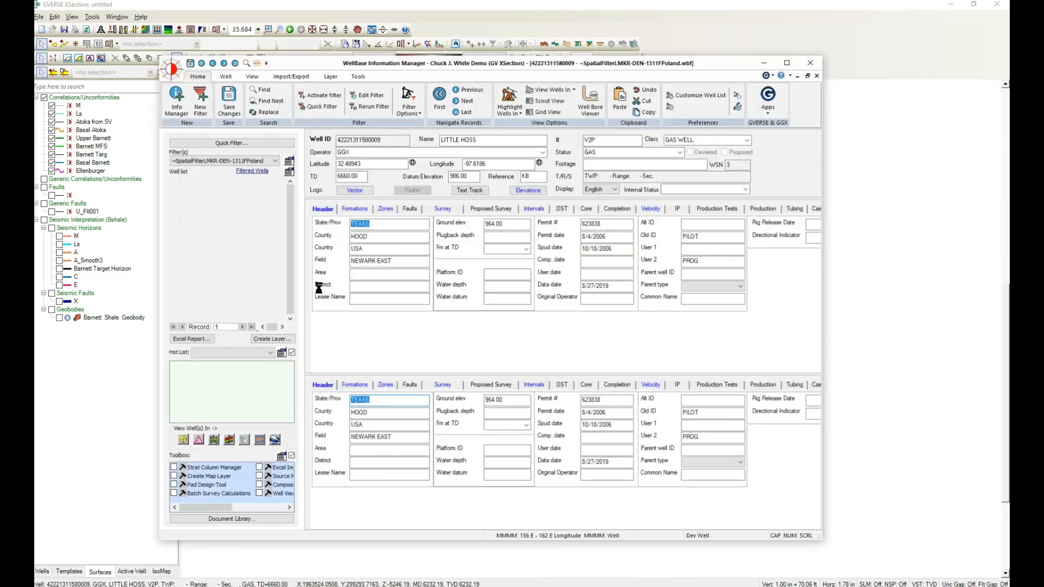
click(534, 209)
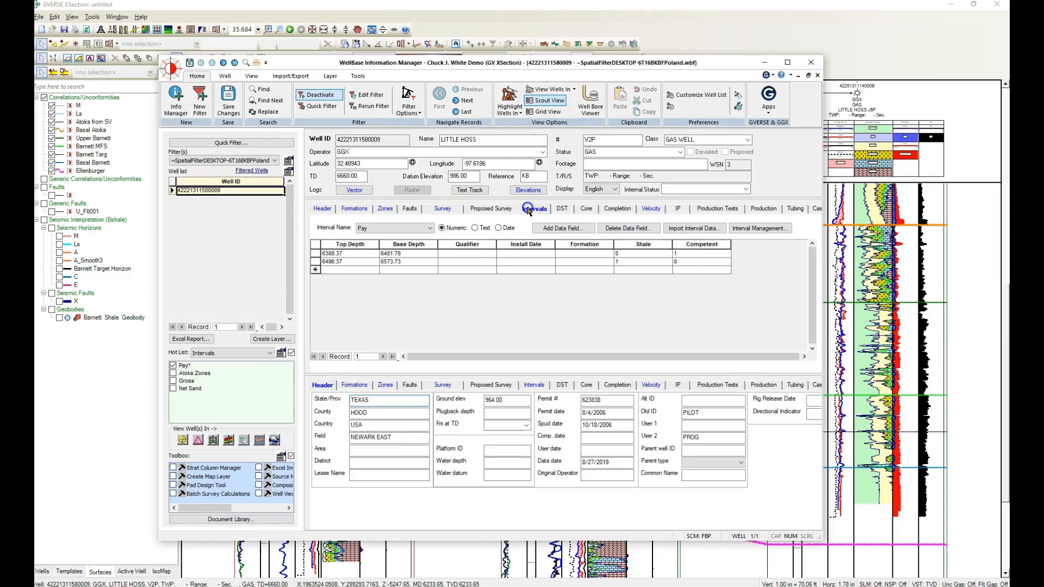
click(643, 245)
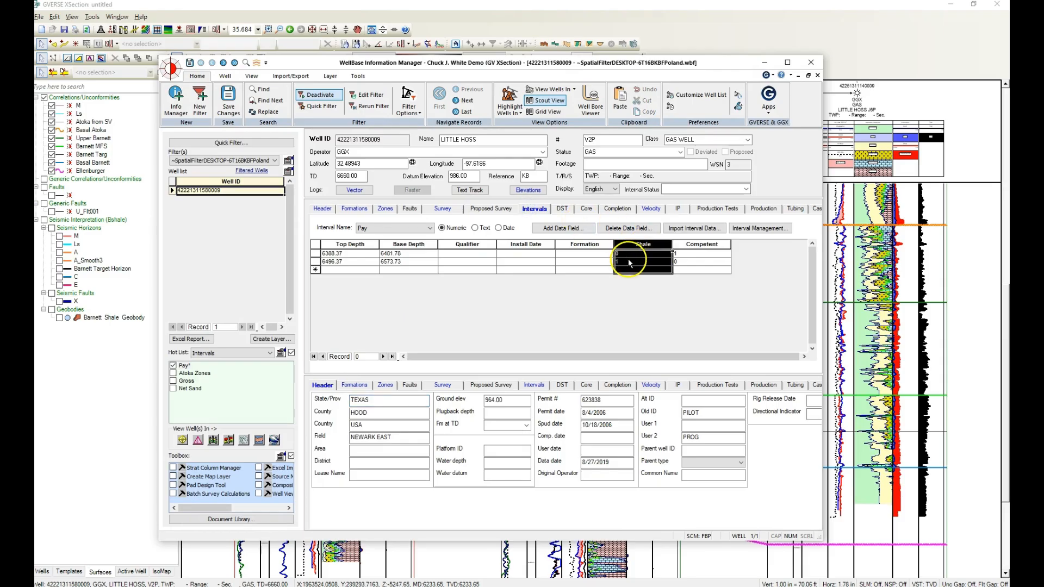
click(693, 243)
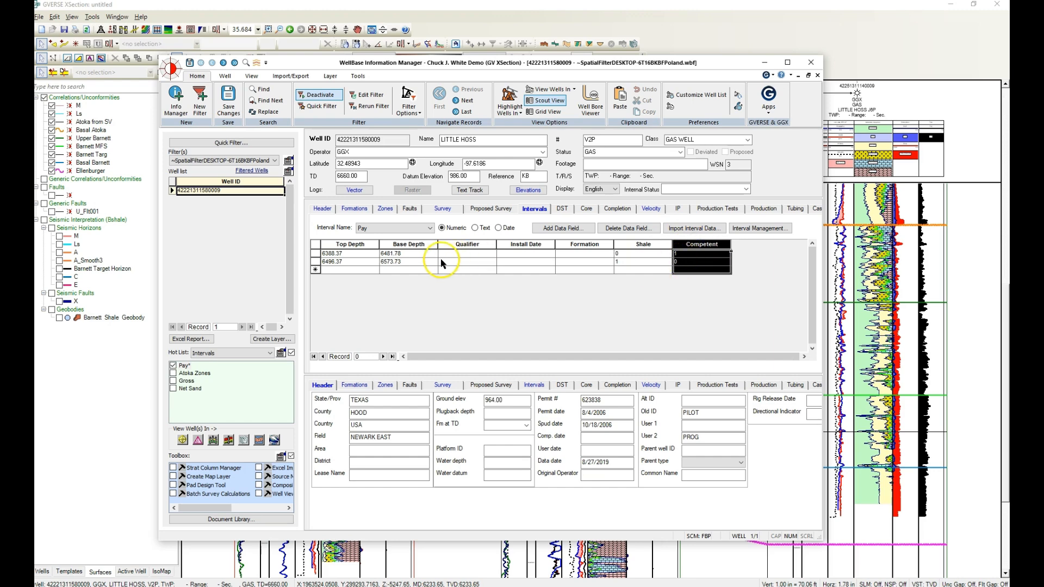
Step: Open LITTLE HOSS V2P in GVERSE Petrophysics and apply the equation set Clay Minerals DW MS IND English;RHOB, PHIN, PEF, GR, RT
click(323, 139)
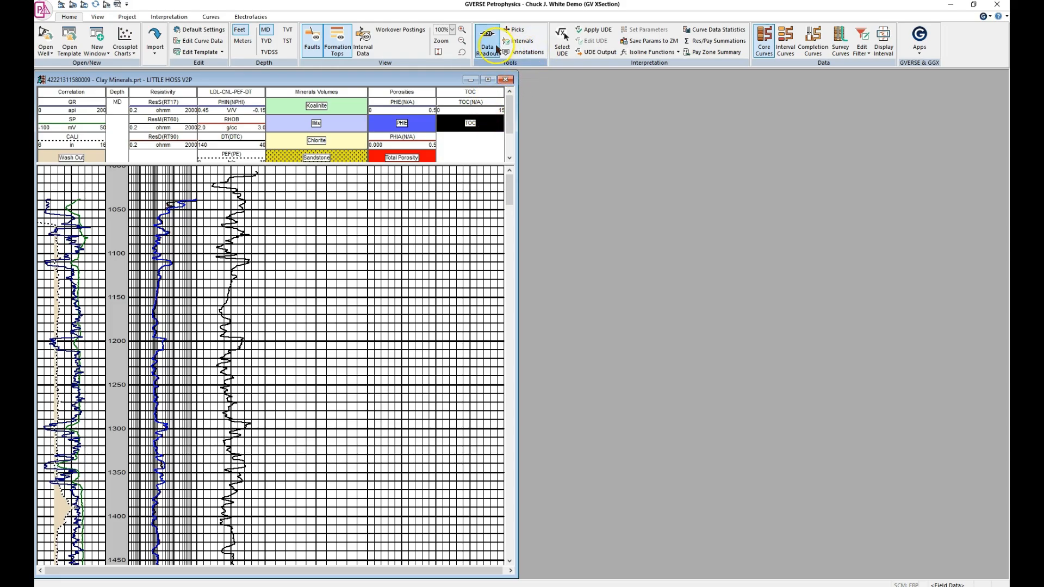
click(562, 47)
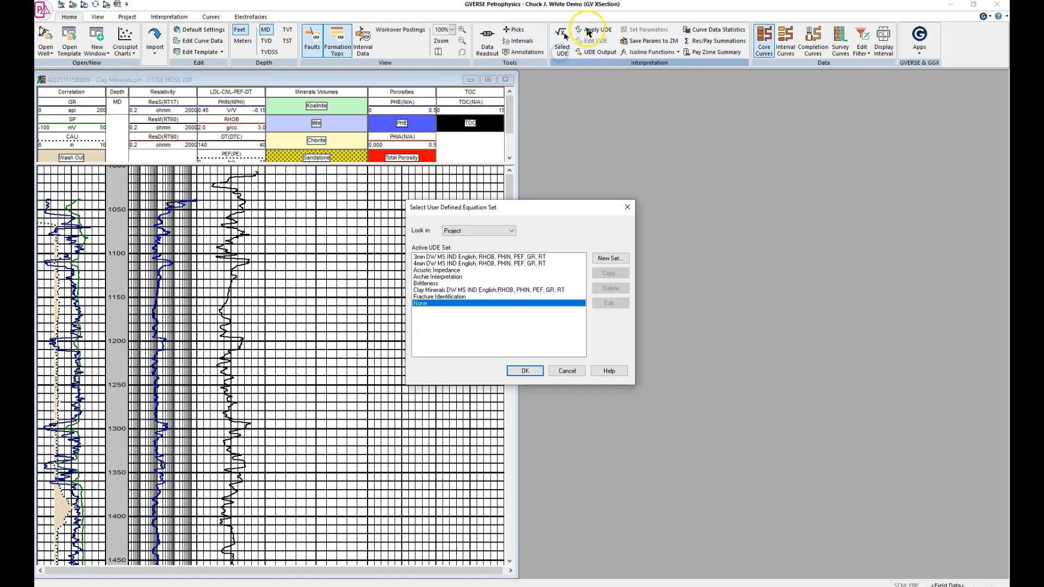
click(473, 290)
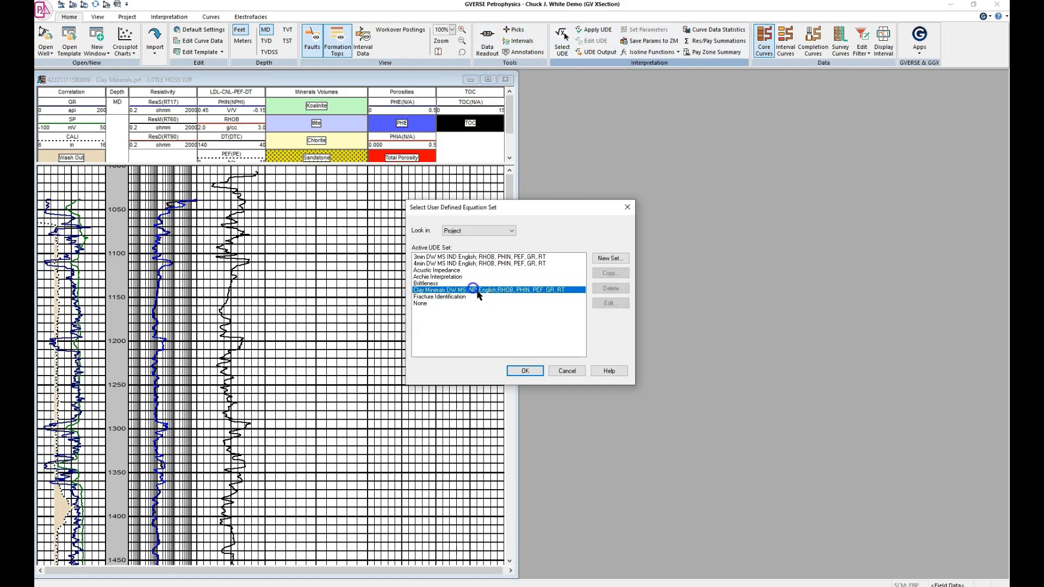
click(525, 372)
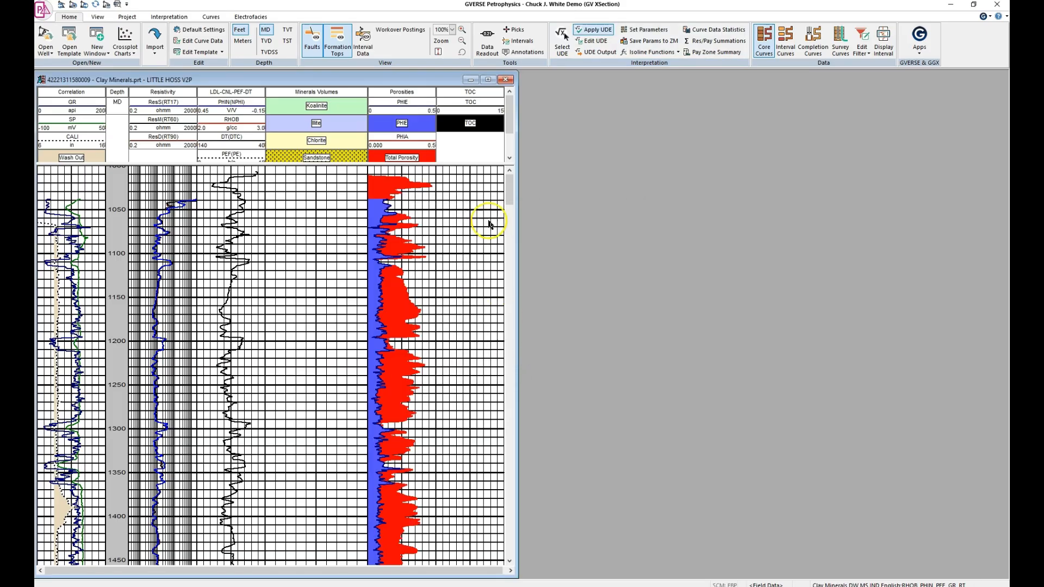
Step: Turn on the display of interval curves and add one for the Competent data field of the Pay interval
drag(509, 186, 492, 535)
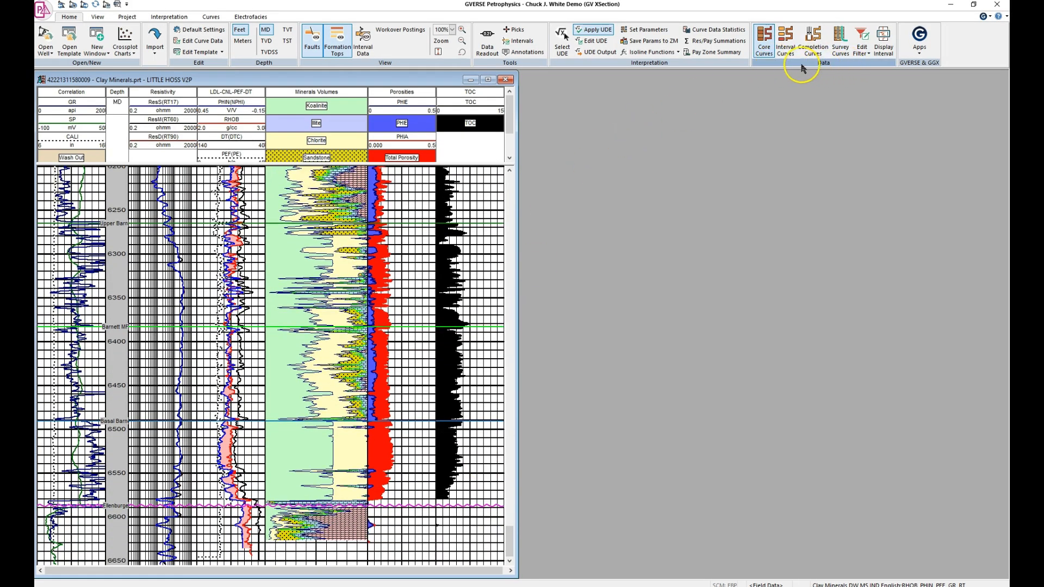
click(785, 42)
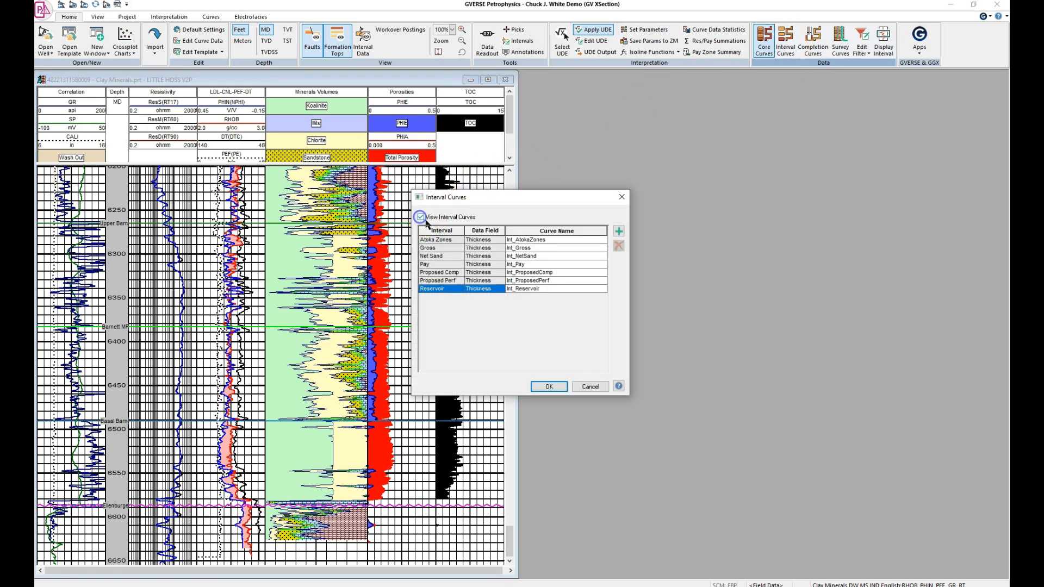
click(619, 233)
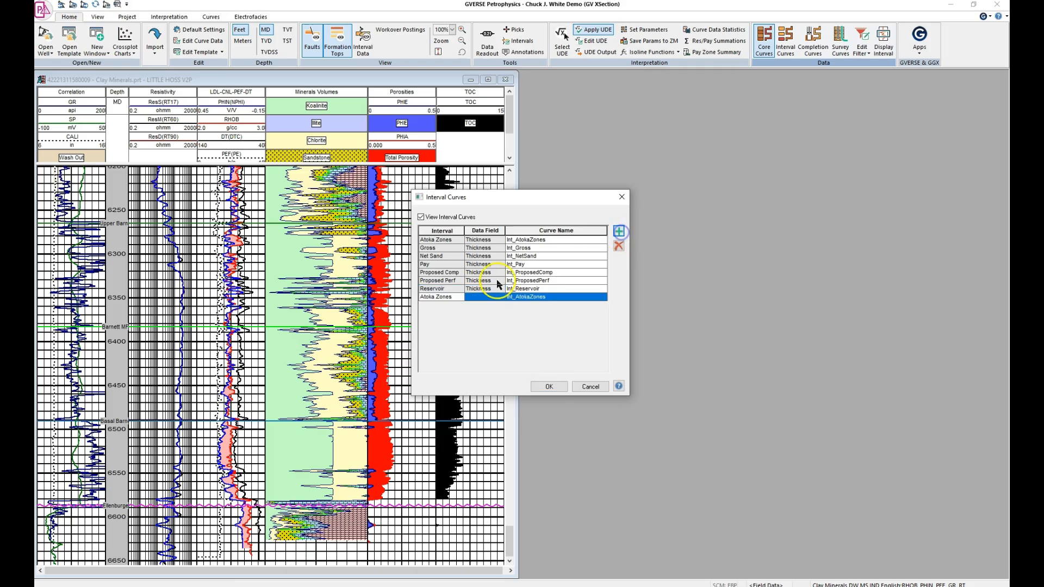
click(460, 298)
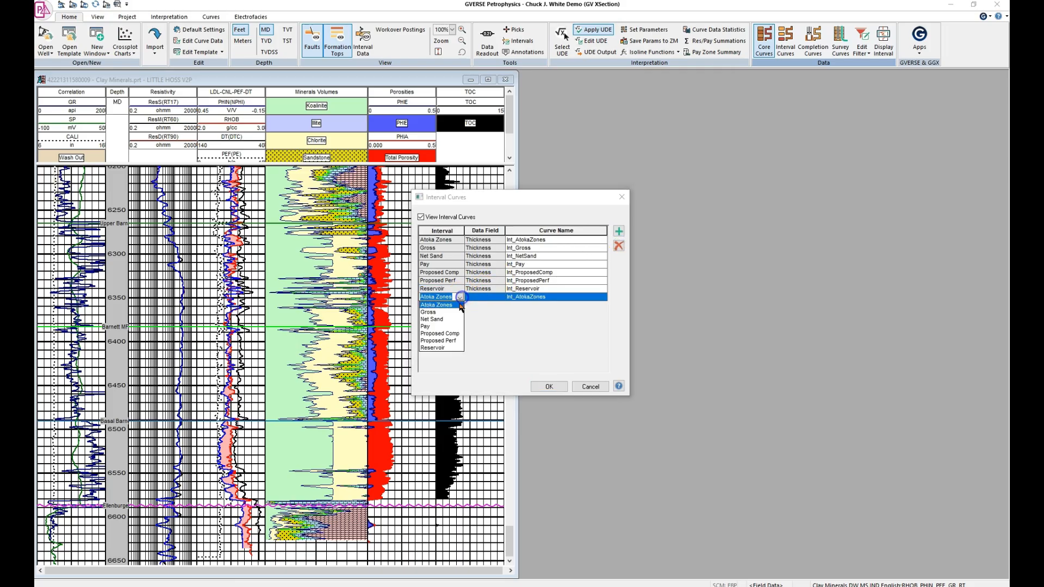
click(437, 327)
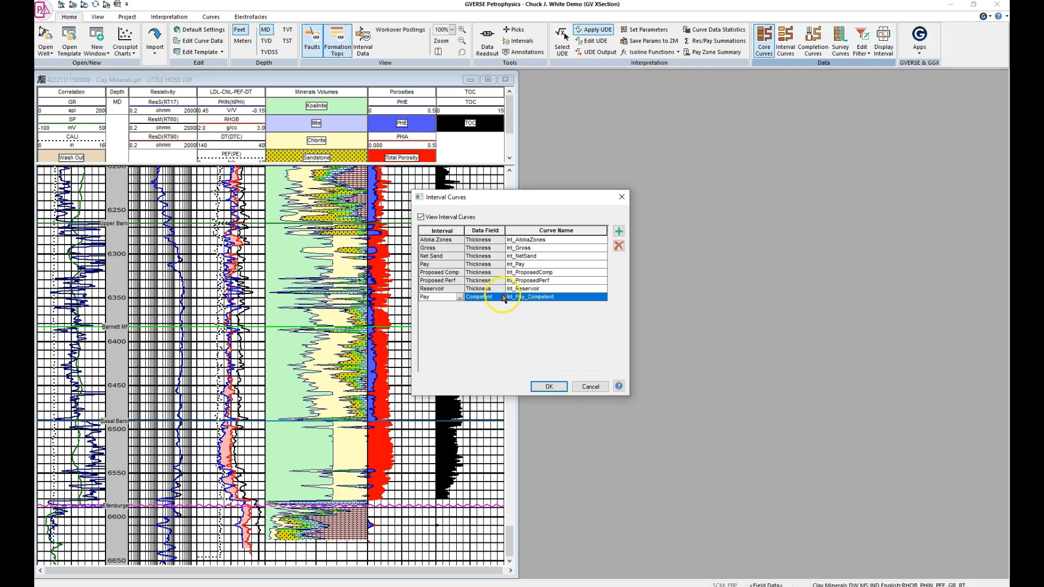
Step: Add a second Pay interval curve based on the Shale data field and apply the interval curve settings
click(618, 231)
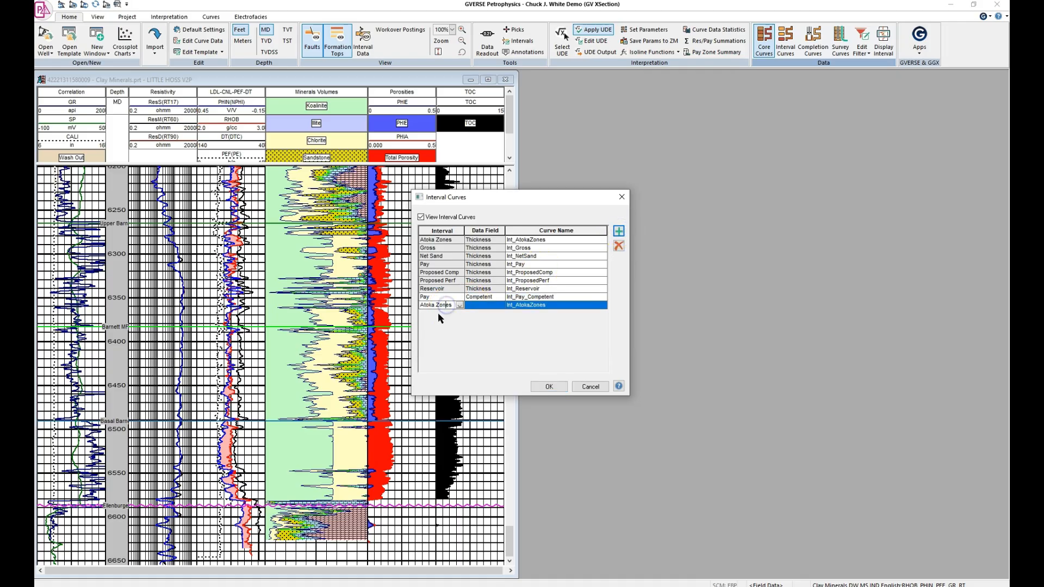
click(459, 306)
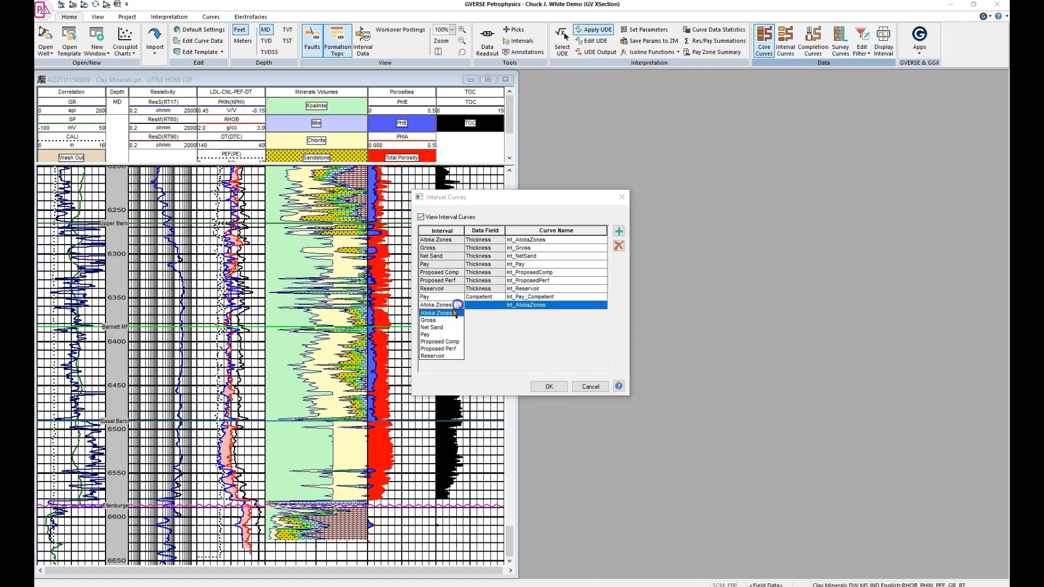
click(439, 333)
click(495, 305)
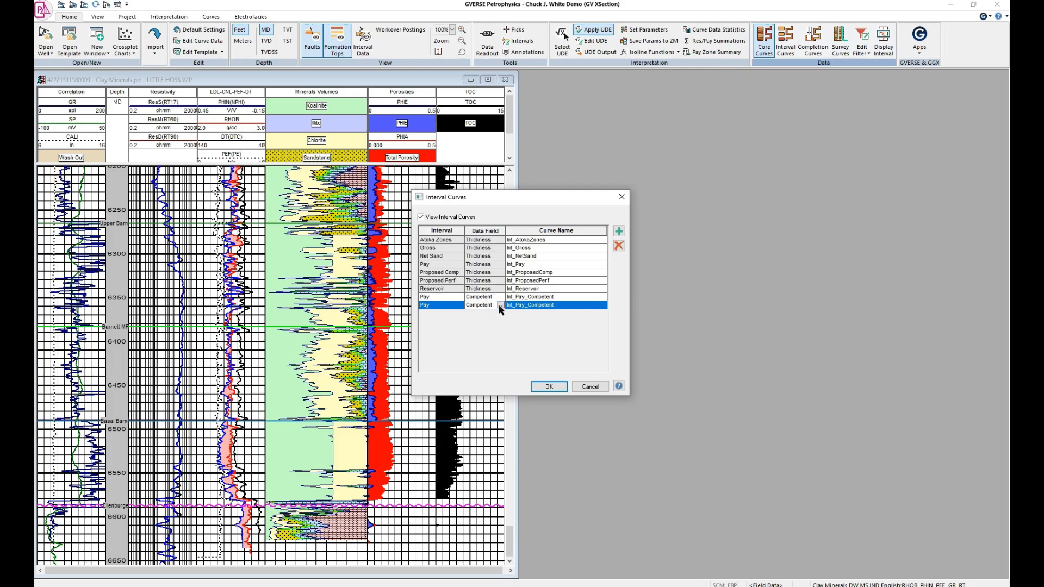
click(501, 305)
click(478, 317)
click(549, 386)
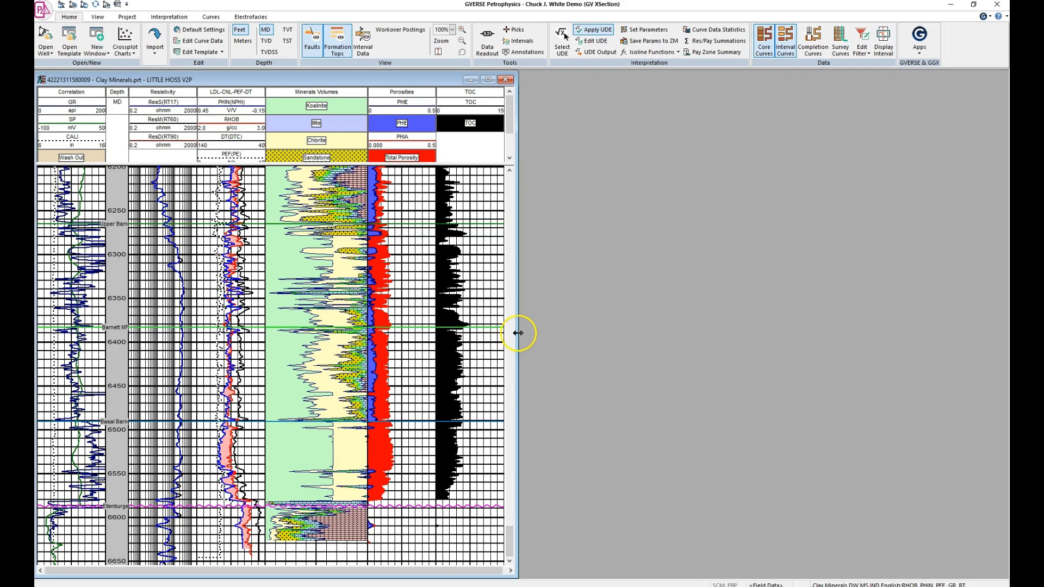
Step: Widen the Clay Minerals log window and add a linear track after the TOC track
drag(518, 332, 676, 303)
right_click(579, 299)
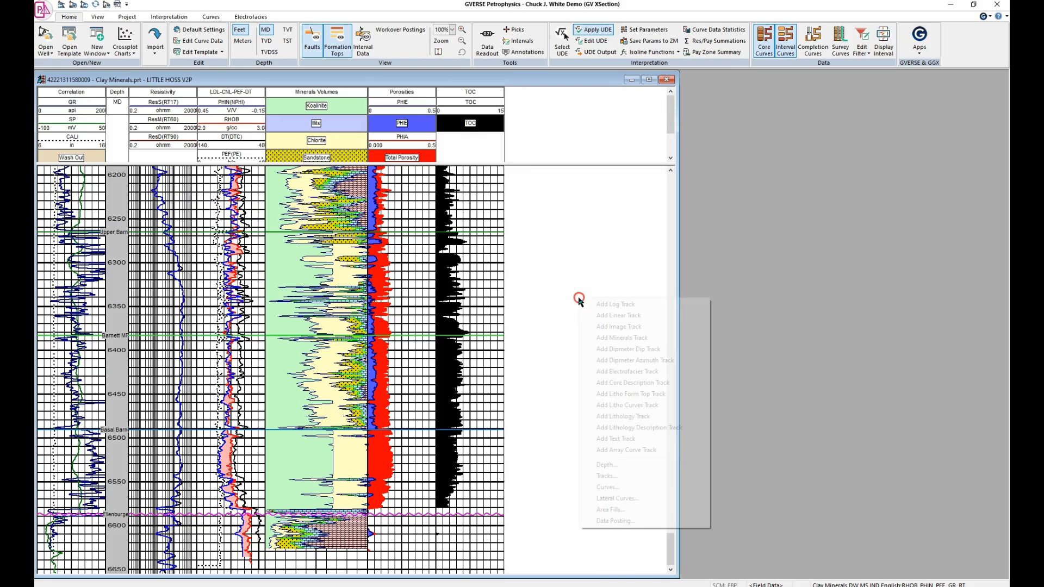
click(602, 316)
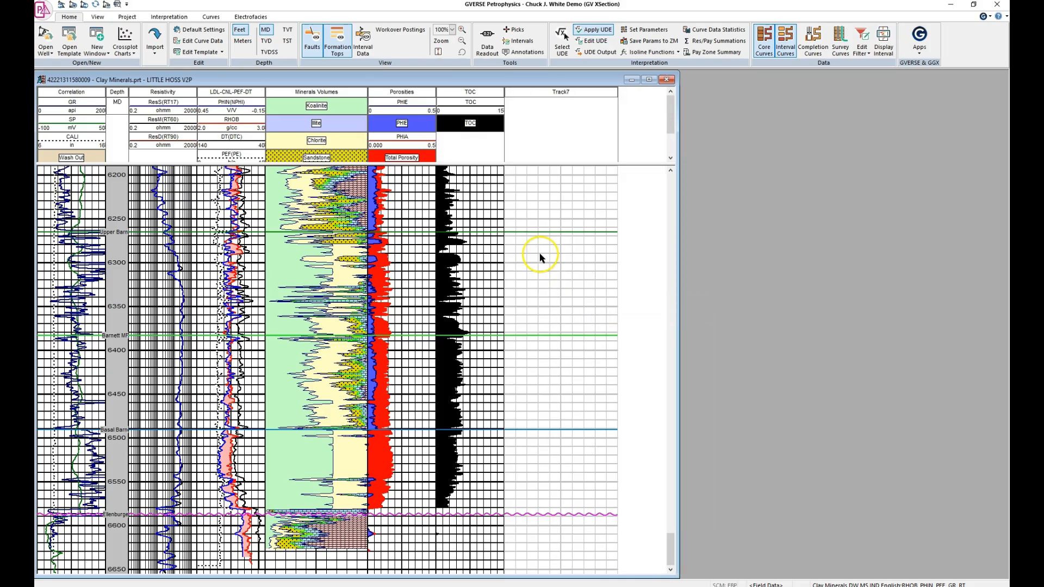
Step: Start a new curve in the empty linear track using Int_Pay_Competent, with its right scale limit set to 2
right_click(553, 286)
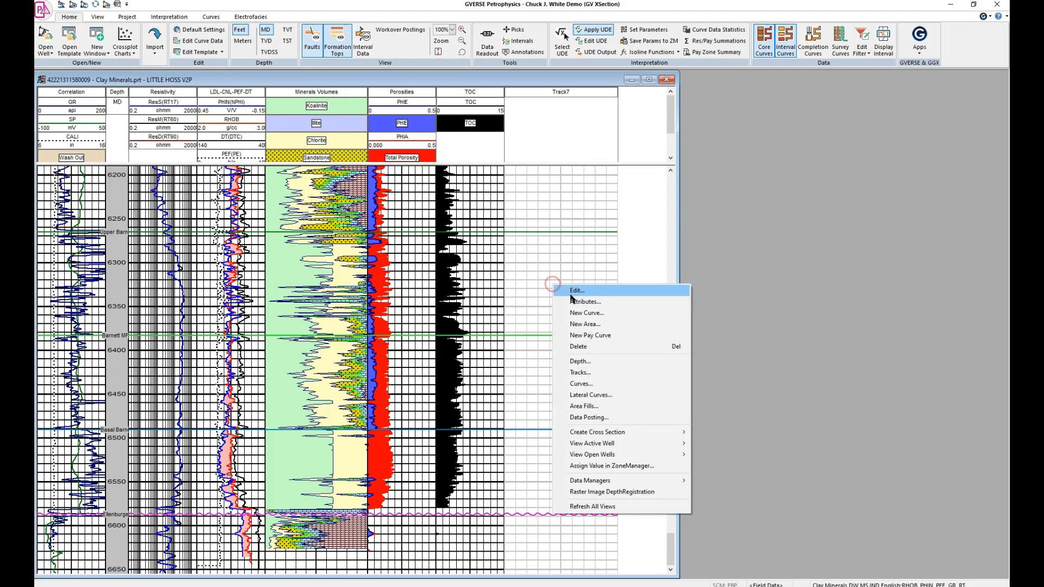
click(595, 306)
click(610, 294)
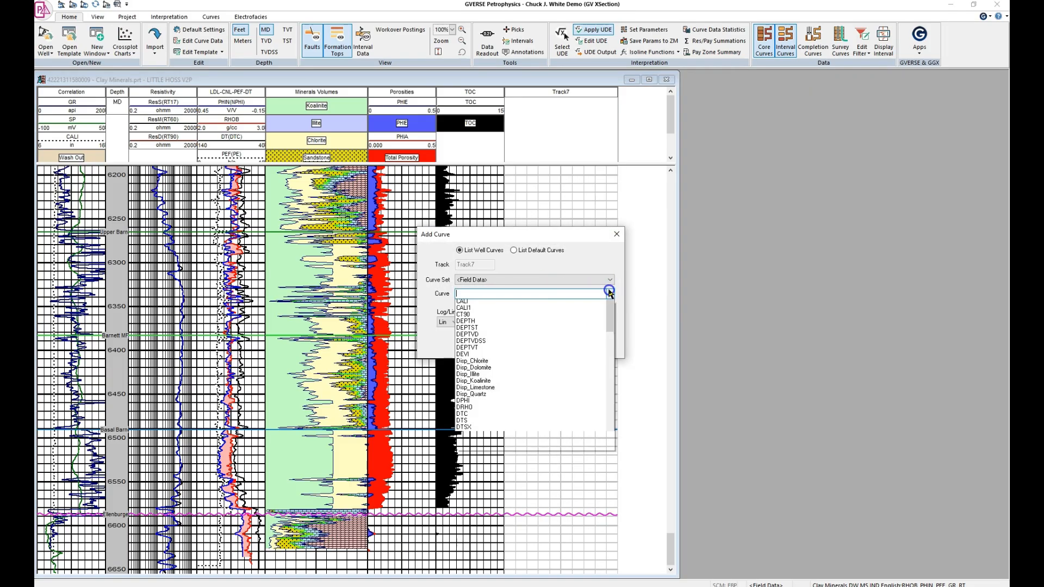
scroll(519, 354, down, 3)
scroll(522, 357, down, 4)
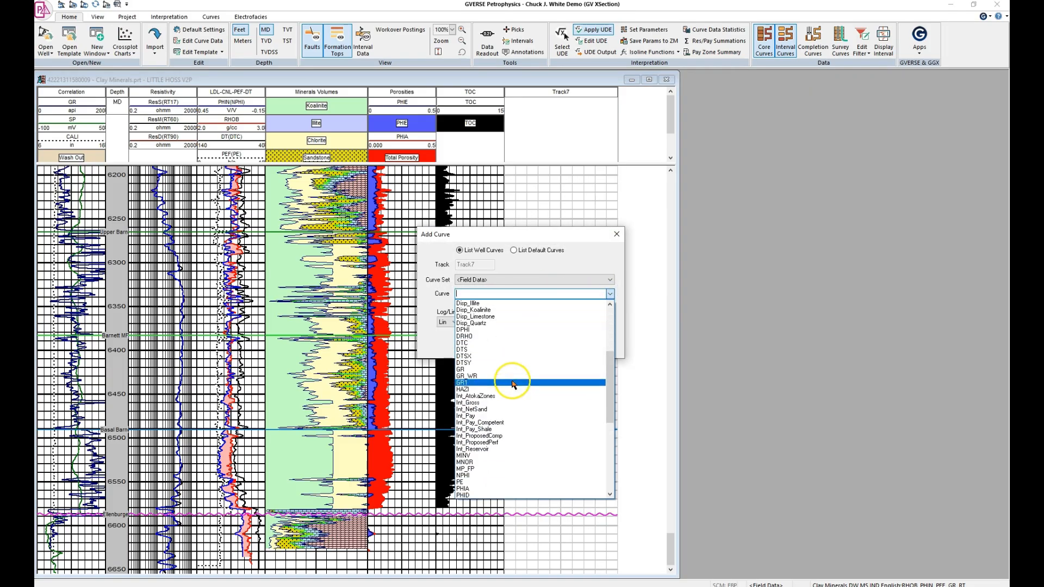
click(495, 423)
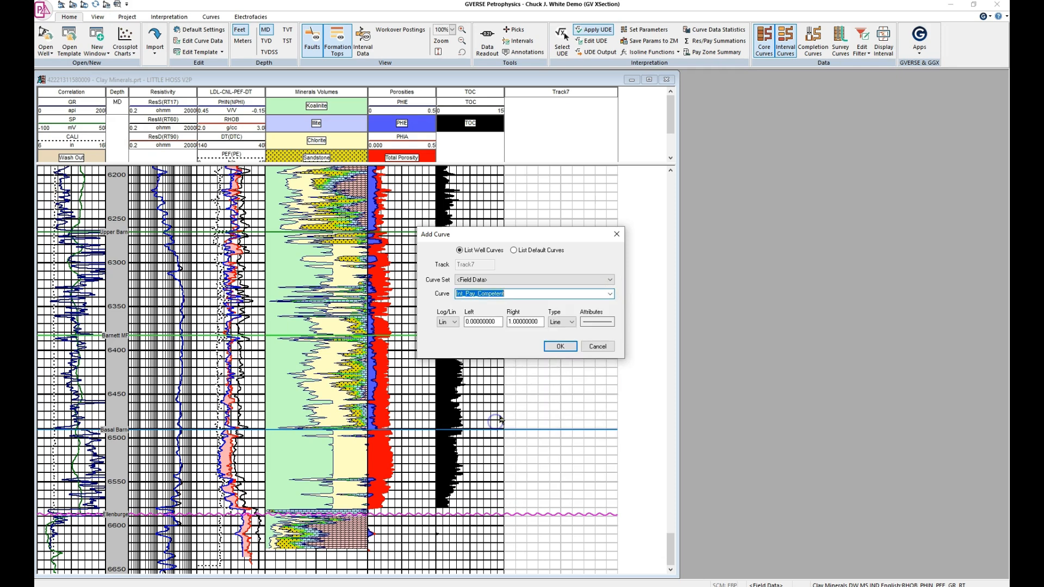
double_click(540, 322)
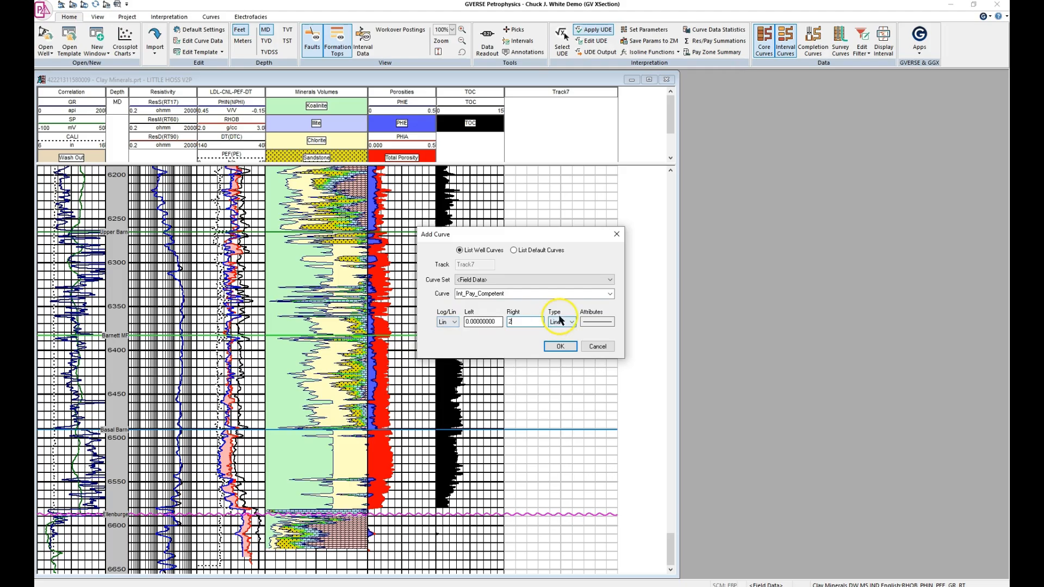
Step: Style the Int_Pay_Competent curve as a 2 pt orange line and place it in the track
click(596, 321)
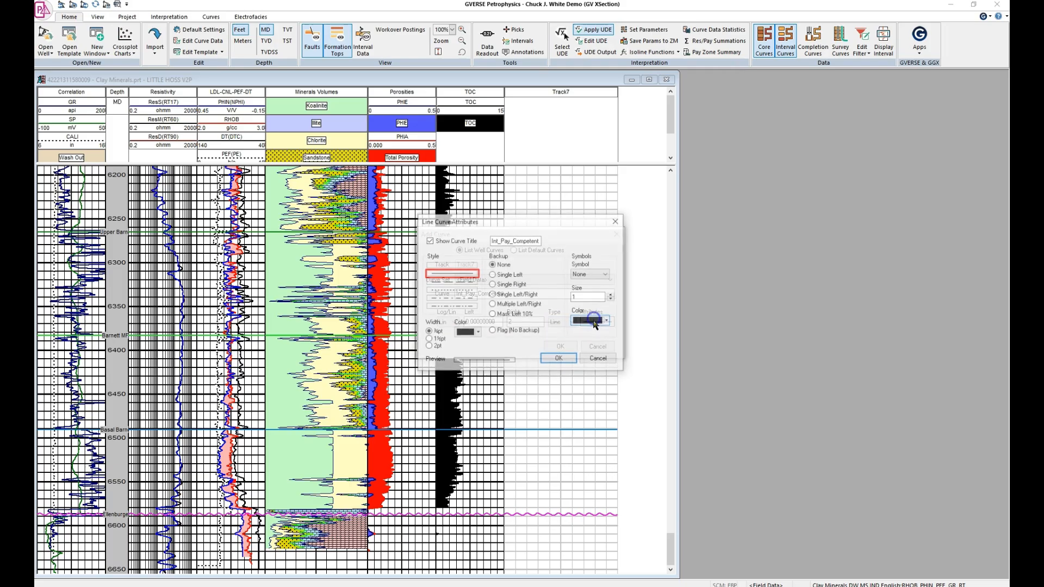
click(429, 347)
click(466, 332)
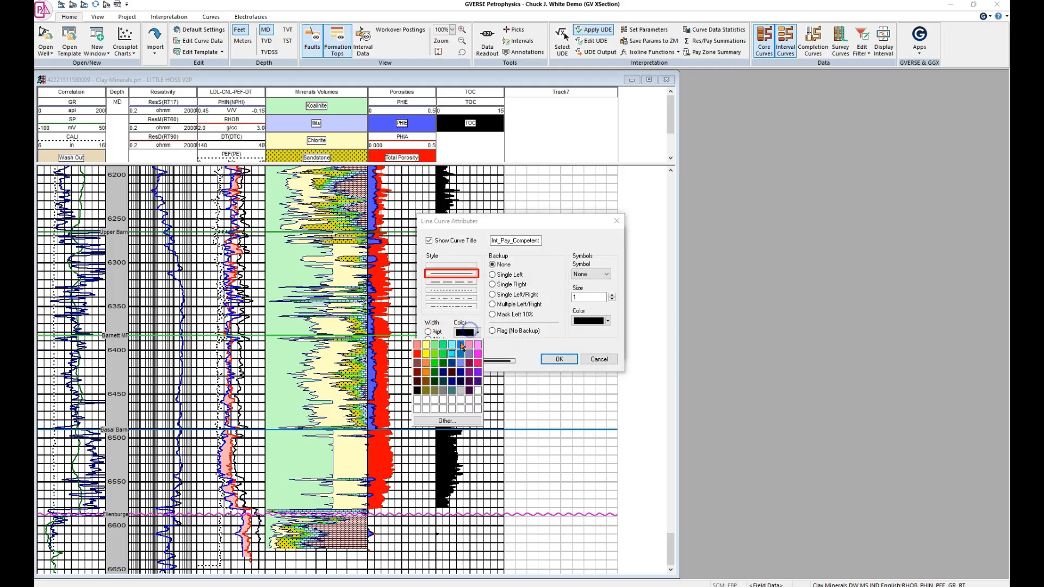
click(426, 364)
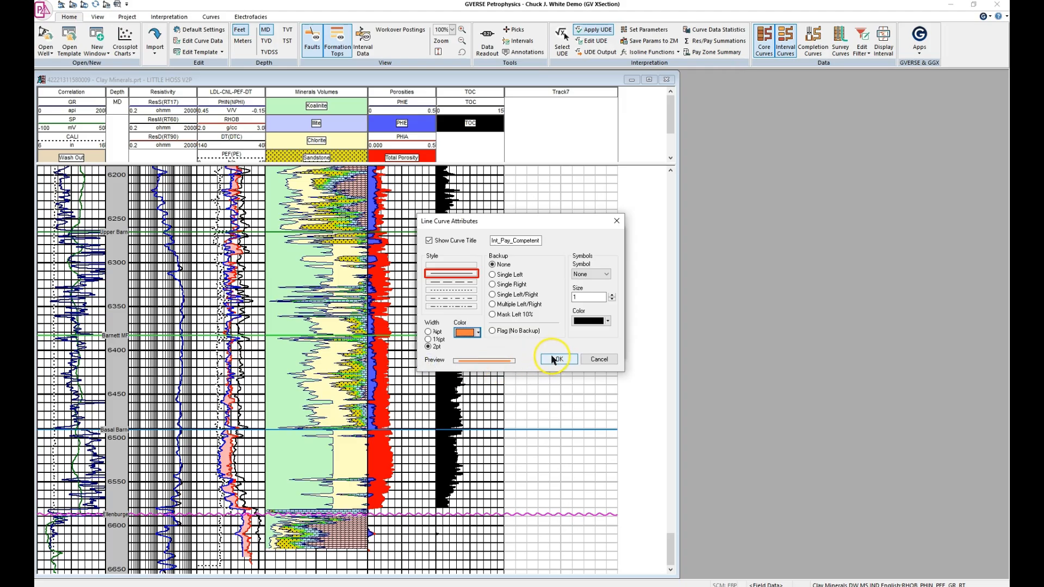
click(554, 360)
click(556, 351)
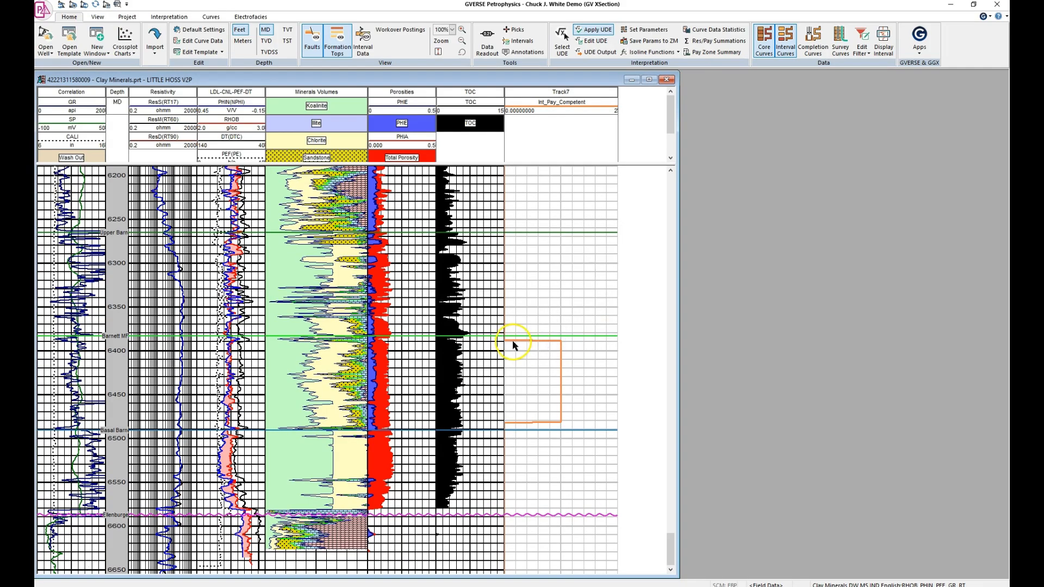
Step: Start another new curve in the same track using Int_Pay_Shale, scaled from 2 at the left to 0 at the right
right_click(571, 356)
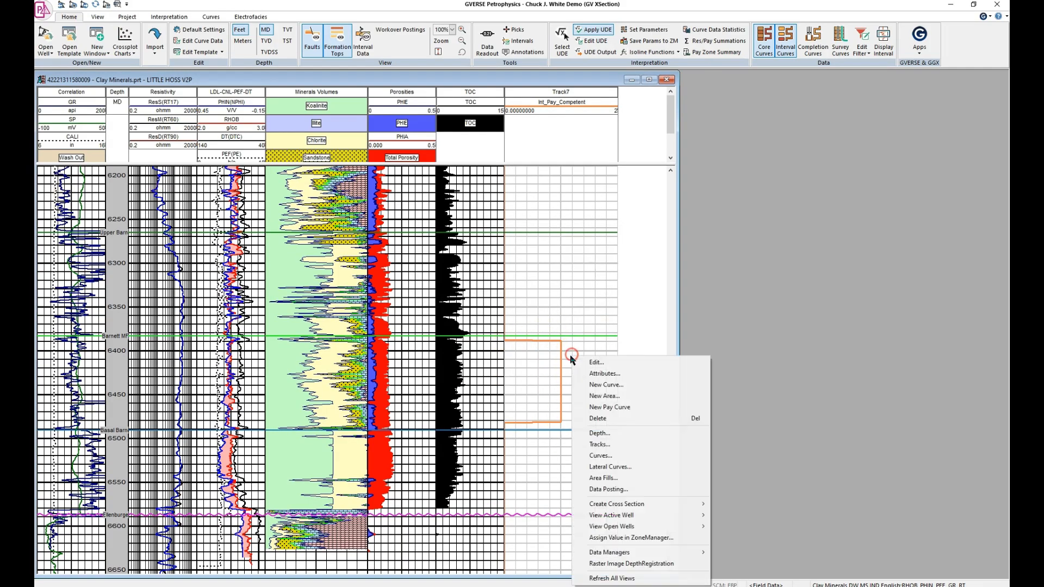
click(588, 384)
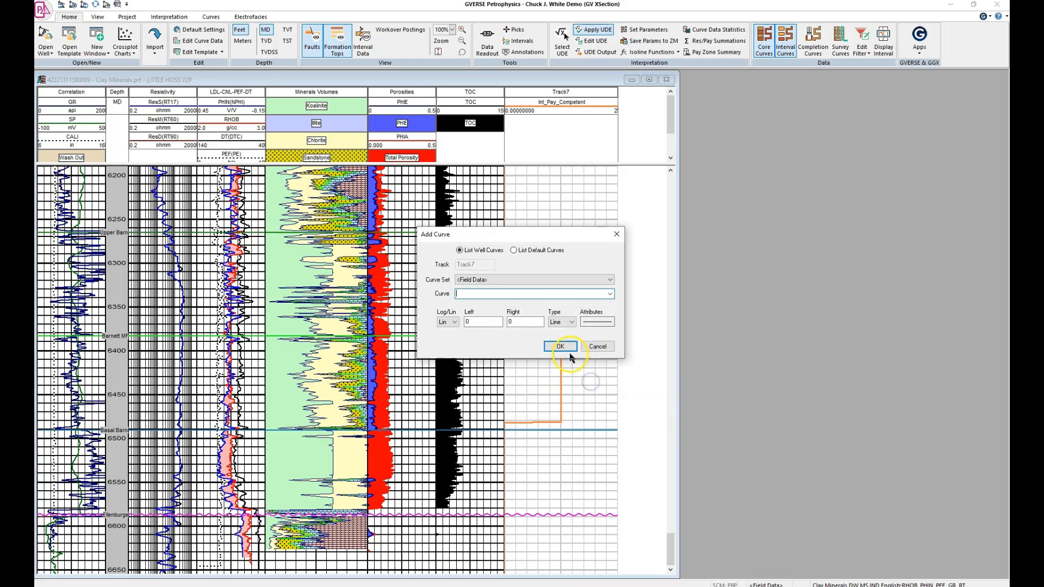
click(609, 293)
scroll(492, 351, down, 1)
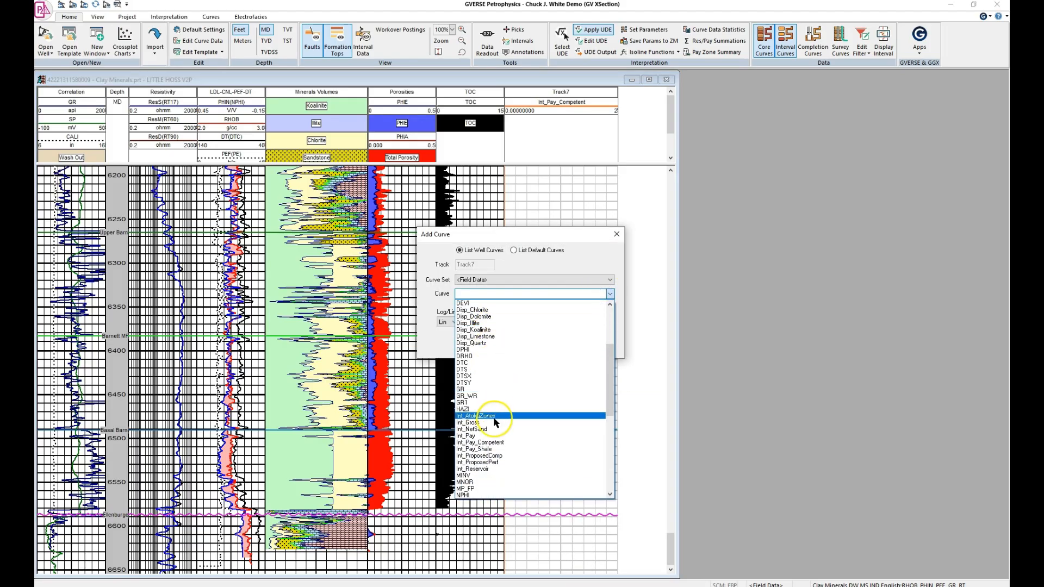
click(479, 449)
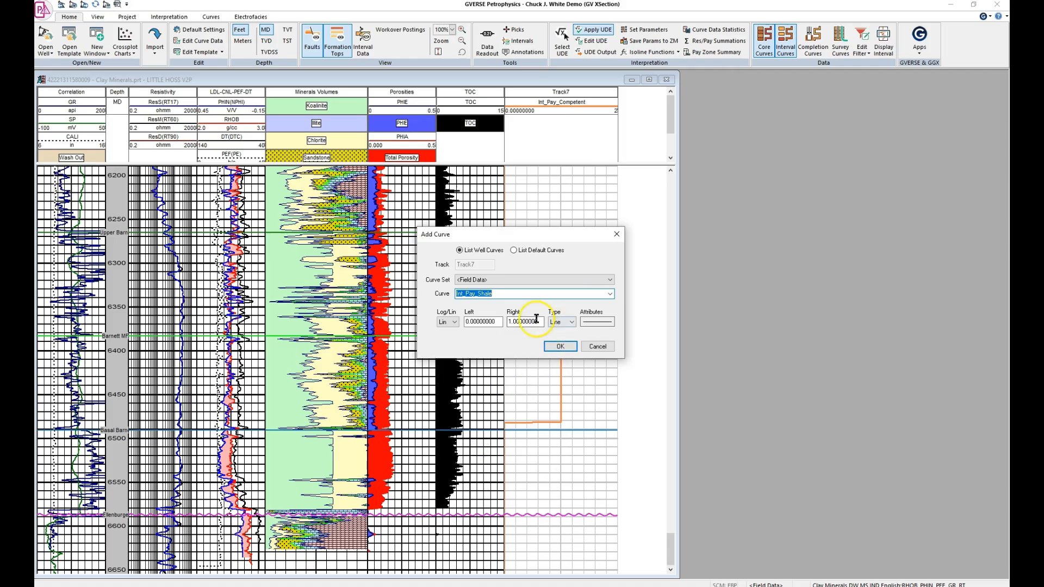
double_click(481, 321)
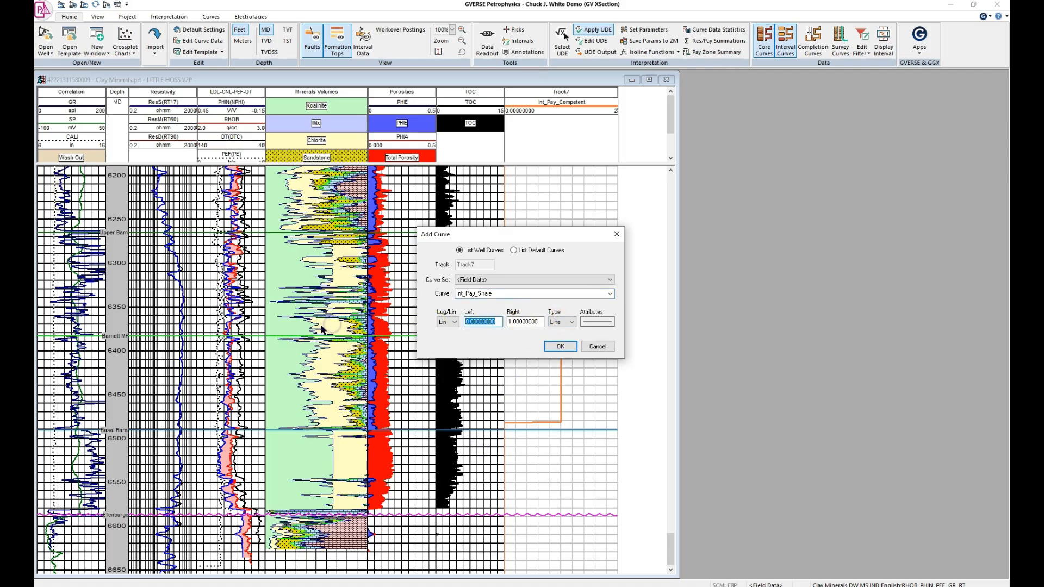
text(2)
double_click(542, 321)
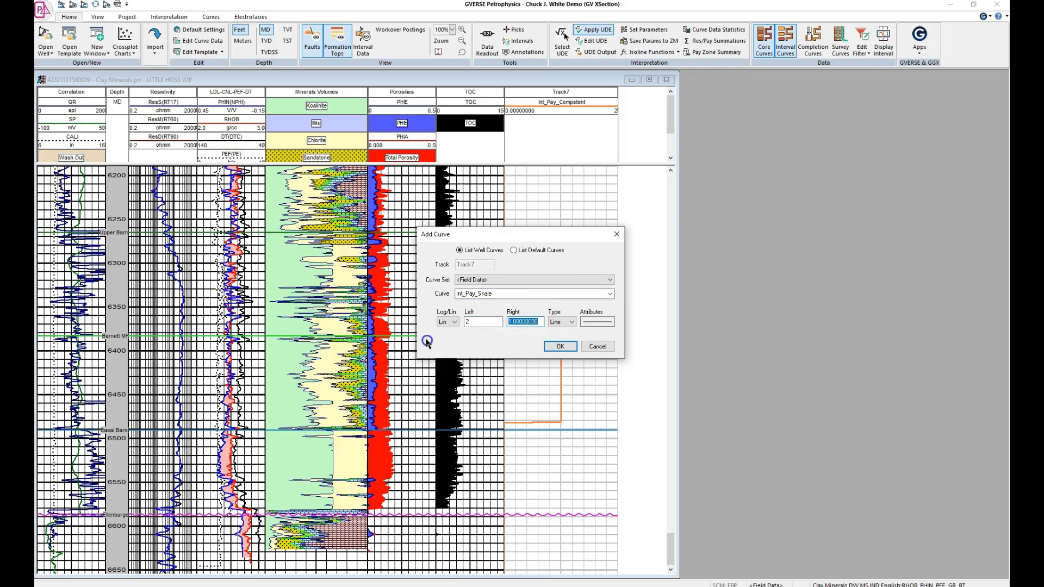
text(0)
Step: Style the Int_Pay_Shale curve as a 2 pt dark green line and place it in the track
click(592, 323)
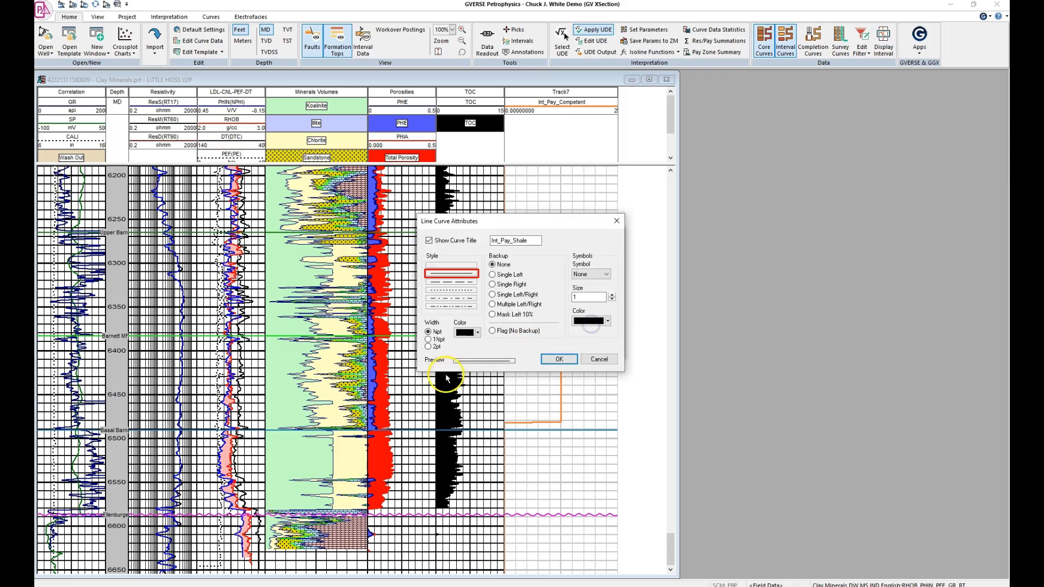
click(429, 346)
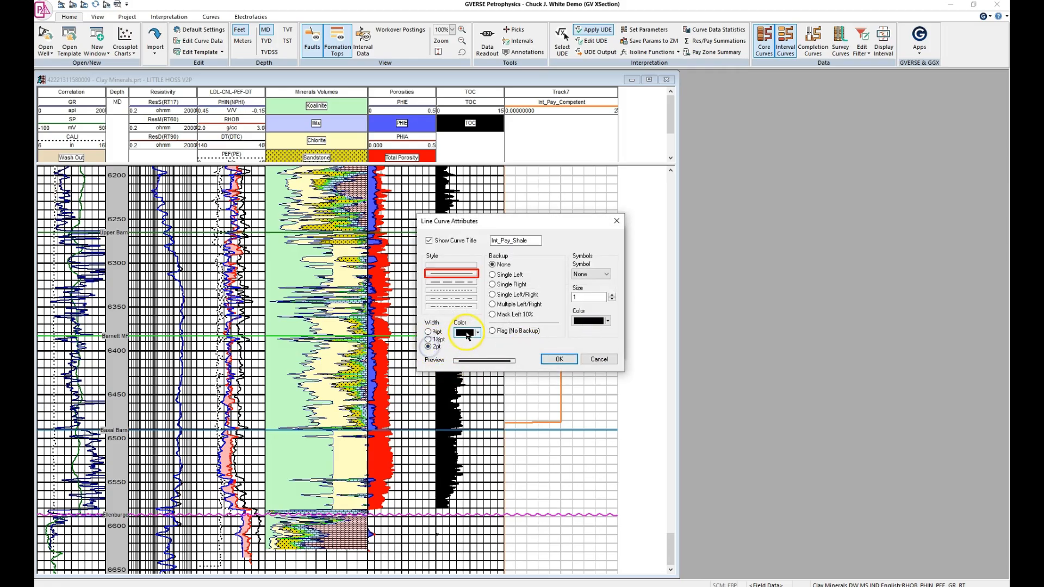
click(466, 333)
click(444, 364)
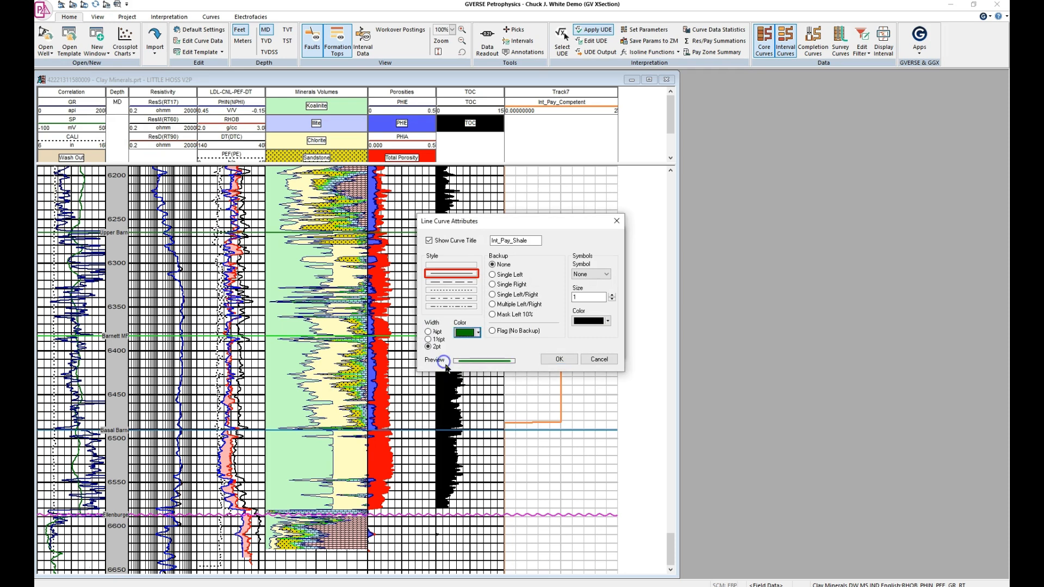
click(552, 359)
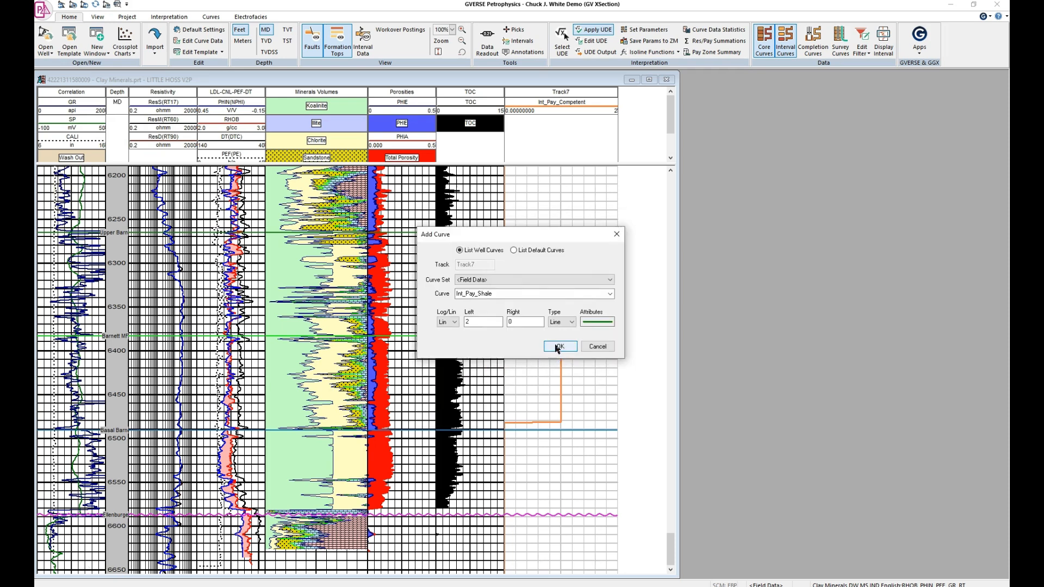
click(560, 346)
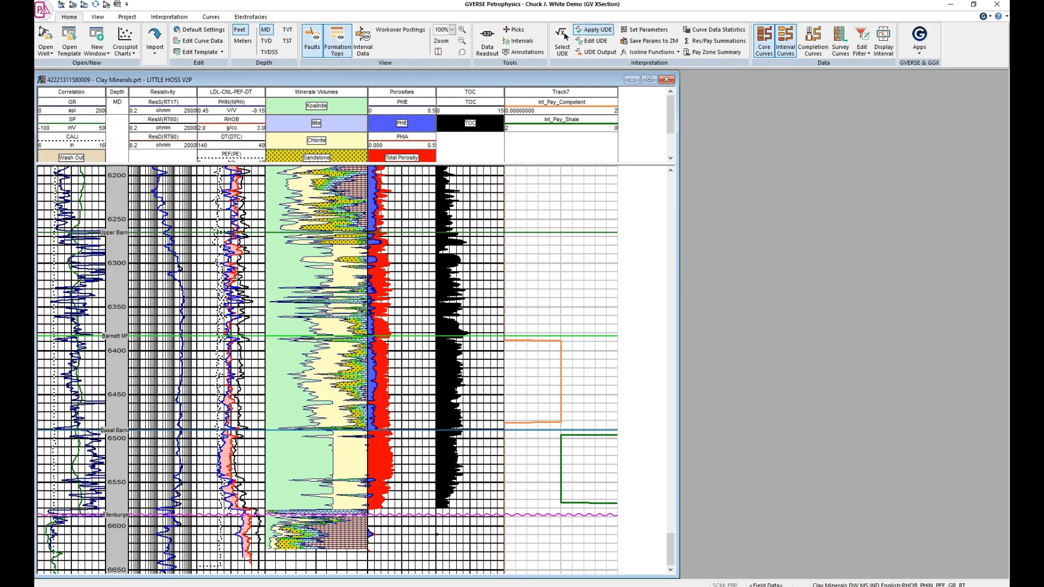
Step: Return to the cross section in GVERSE XSection and hide the Pay interval data on the wells
click(948, 9)
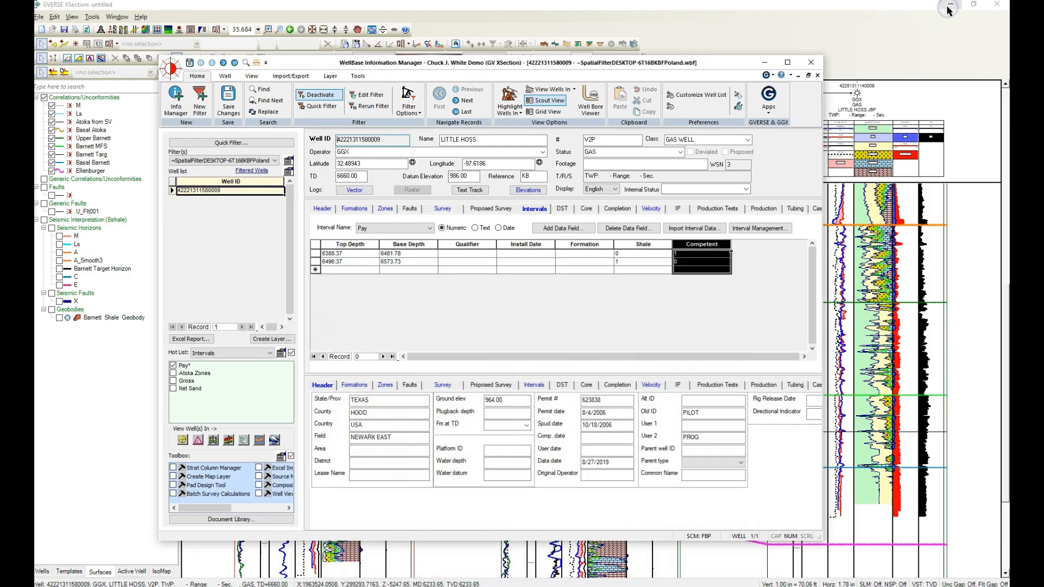
click(766, 62)
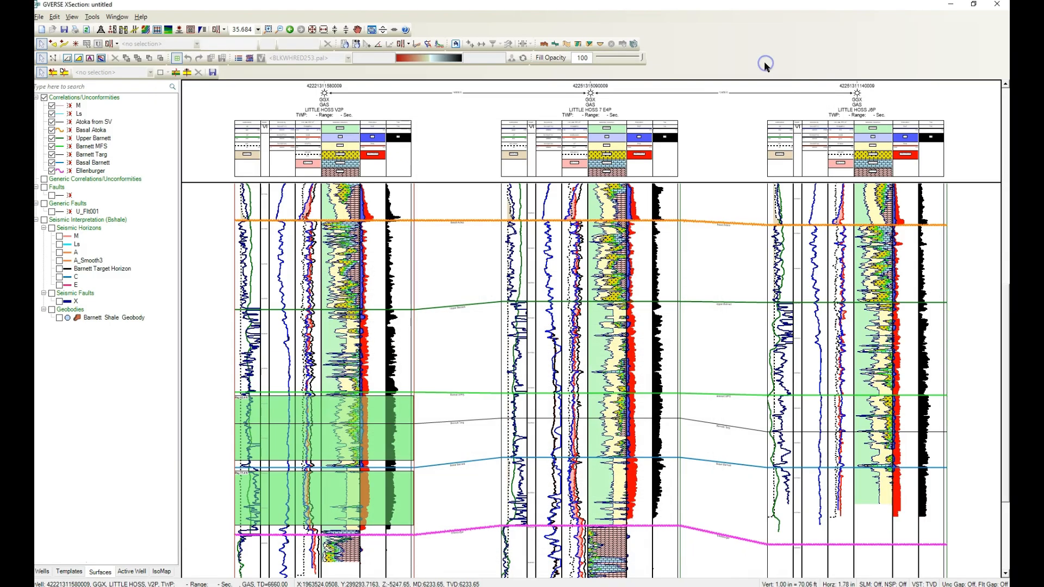
right_click(324, 415)
mouse_move(363, 319)
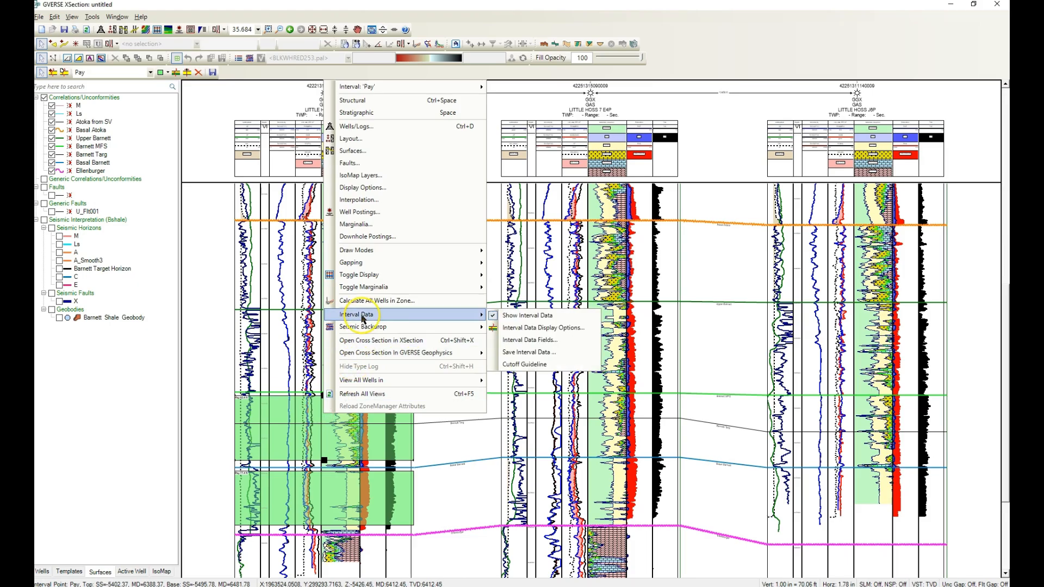
click(511, 316)
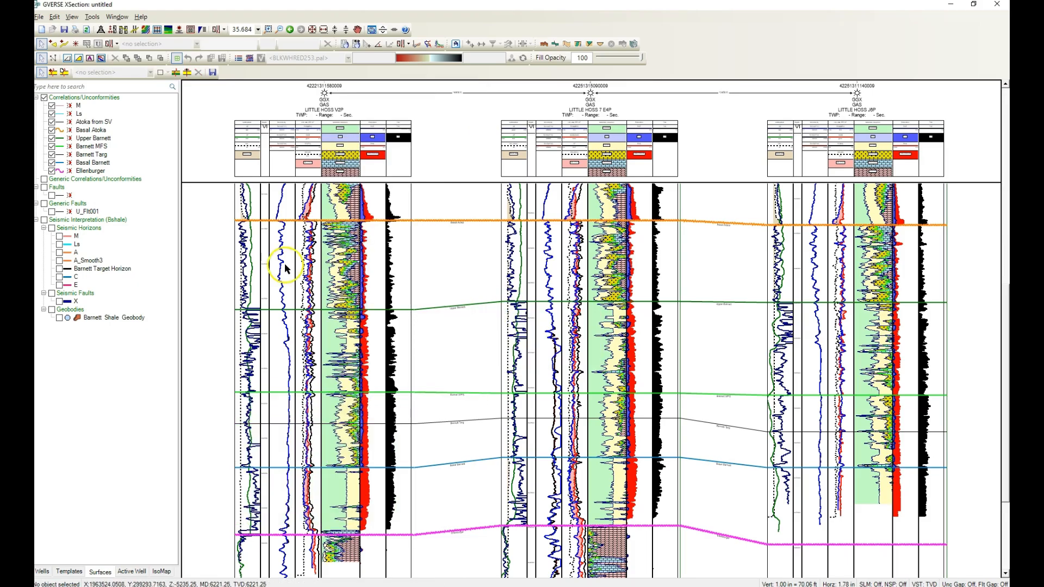
Step: Start saving the cross section as a template and save the interpretation as My Interpretation
click(39, 17)
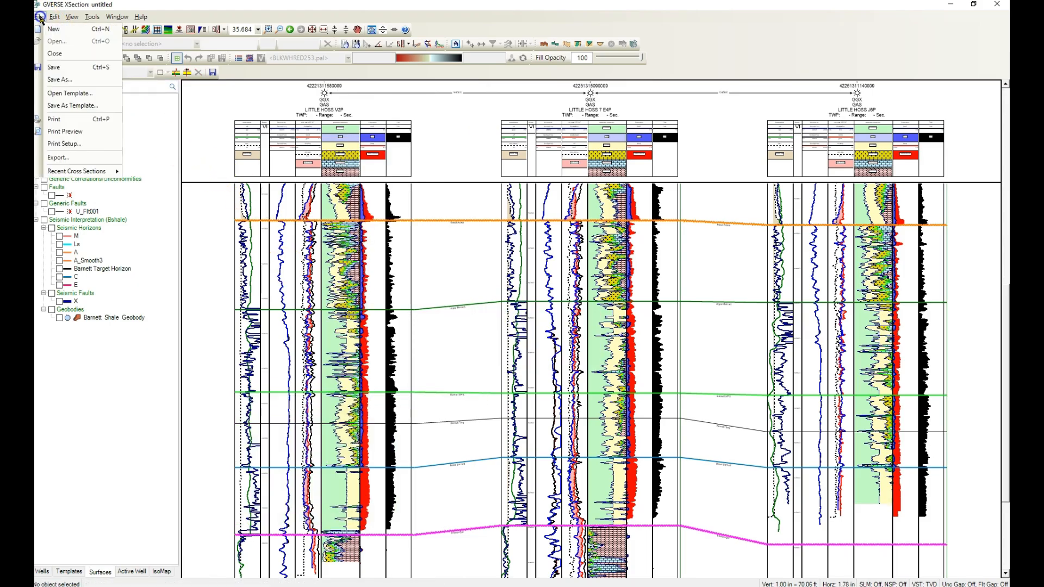
click(69, 106)
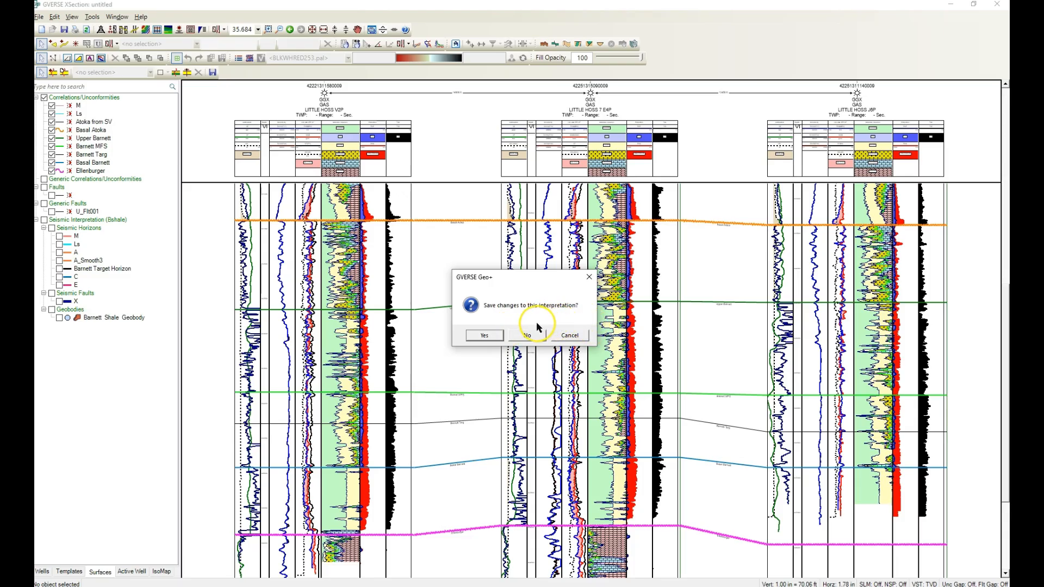
click(485, 336)
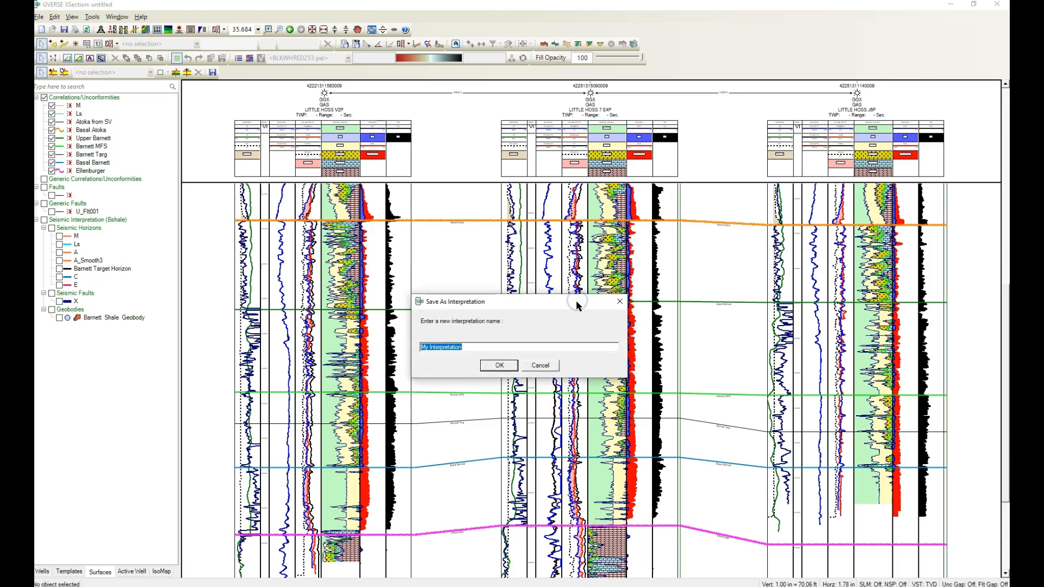
double_click(425, 347)
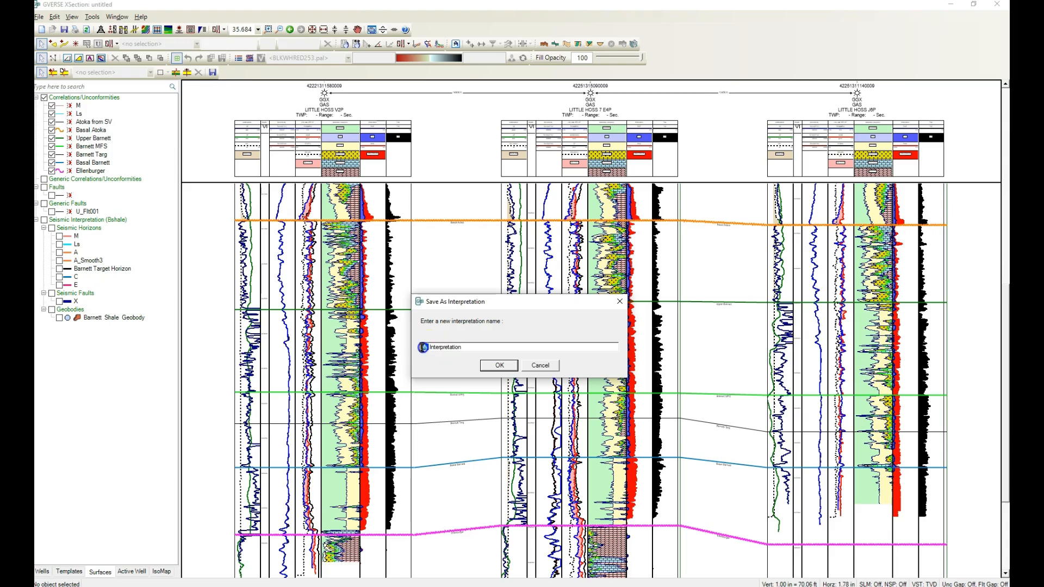
click(503, 364)
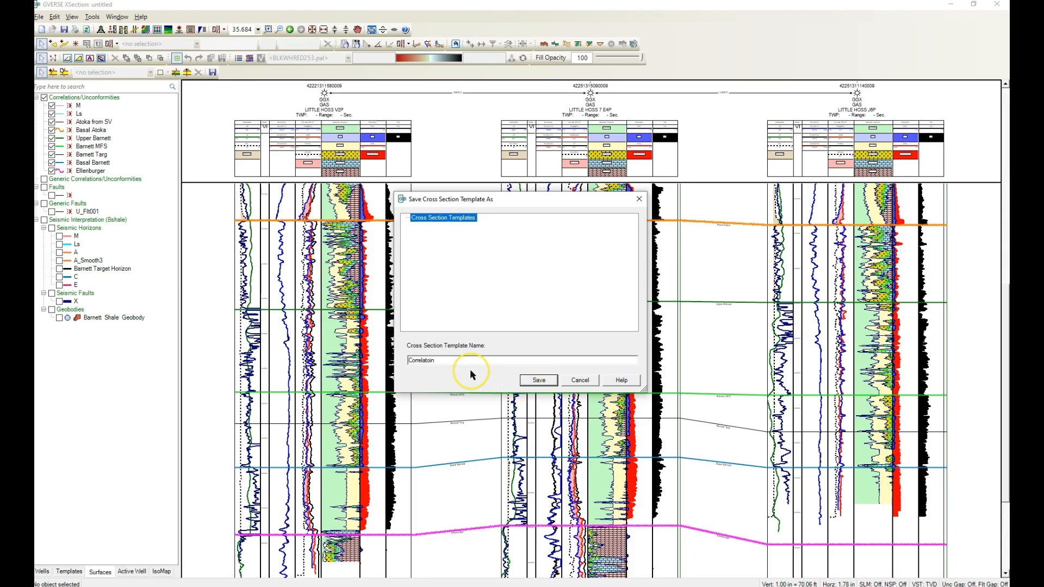
Step: Name the cross section template Correlation and save it
key(BackSpace)
key(BackSpace)
text(ion)
click(533, 380)
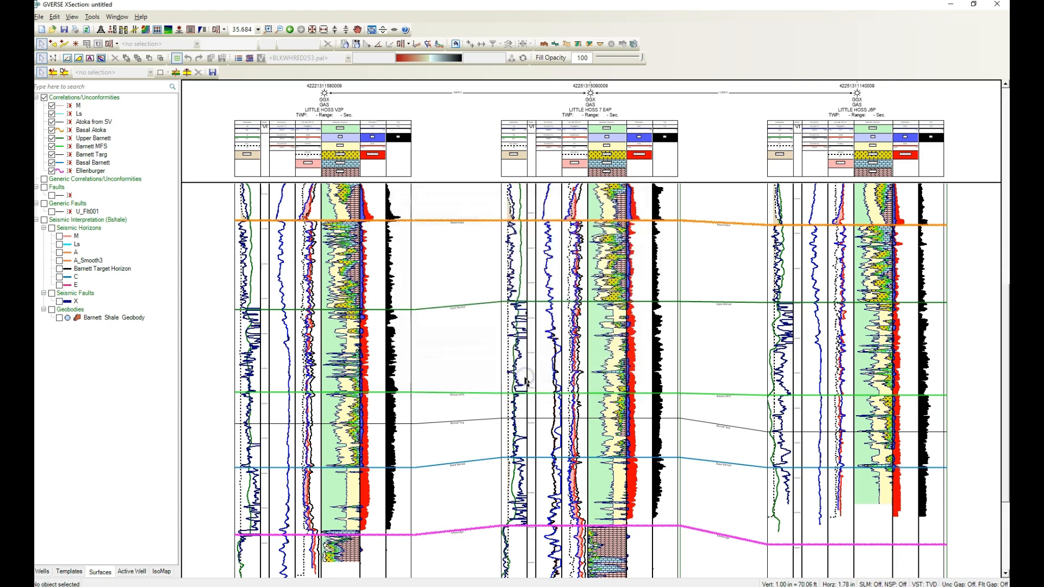
Step: Make the saved Correlation.sstx the current cross section template in the template list
click(74, 572)
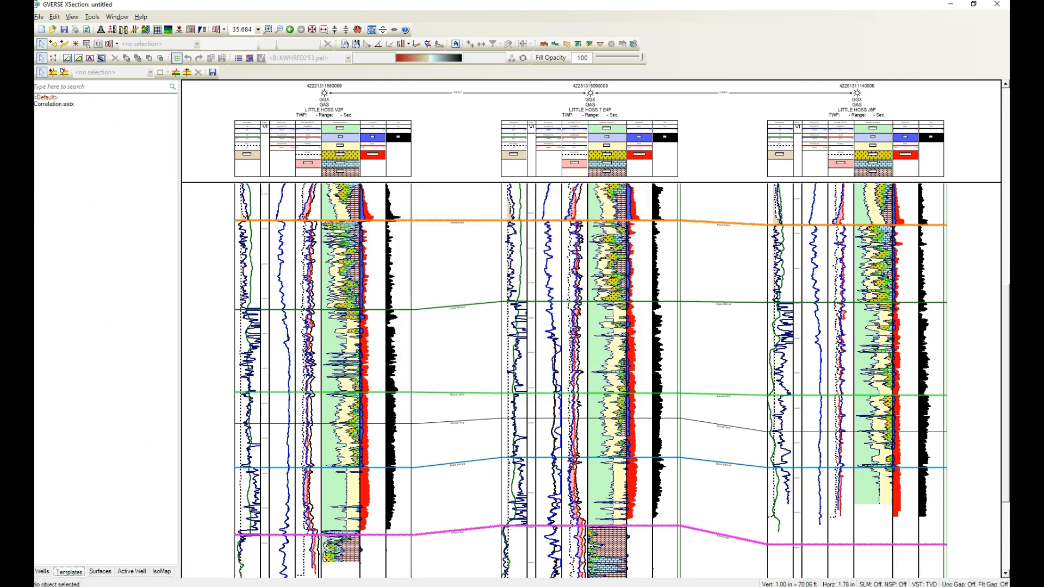
click(59, 104)
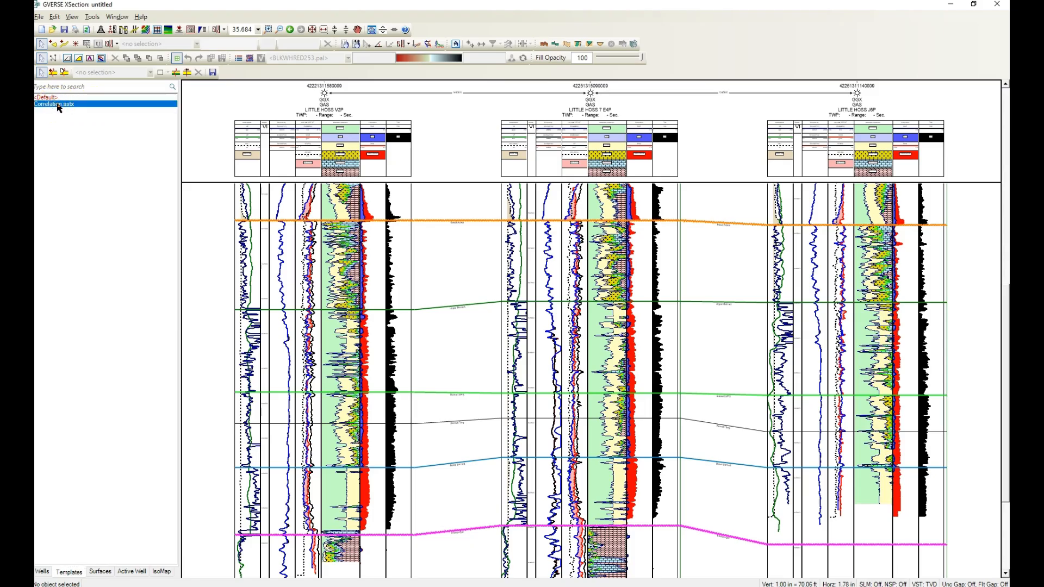
right_click(58, 105)
click(87, 120)
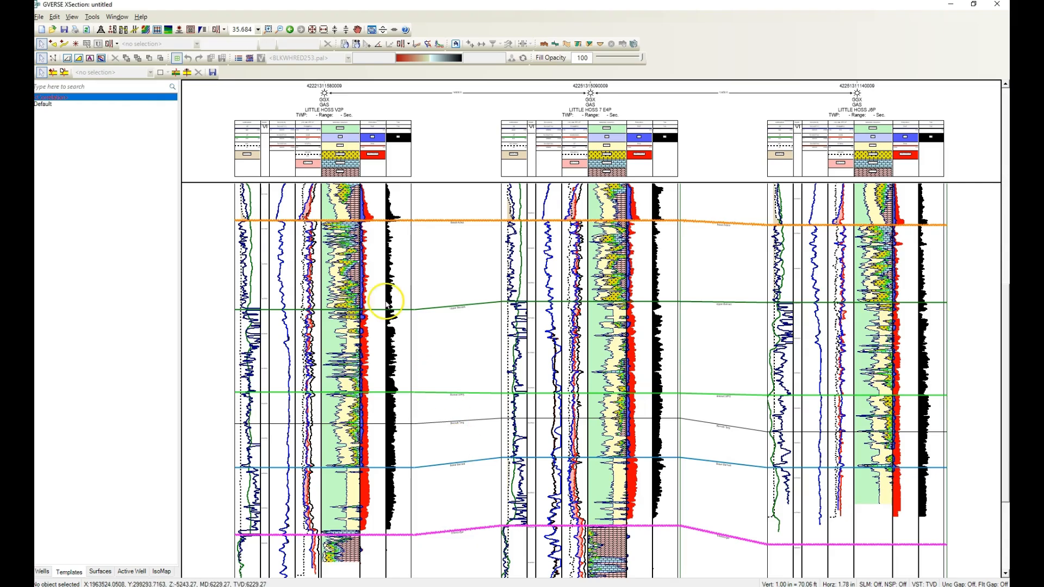
Step: Change the default log template of the cross section to the project template GR_Fill
click(102, 31)
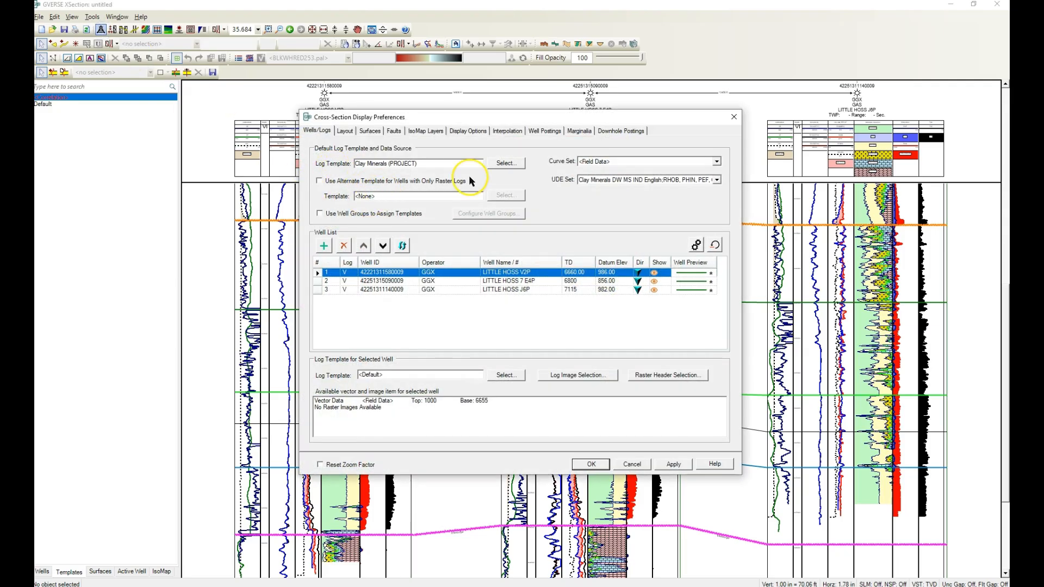
click(503, 163)
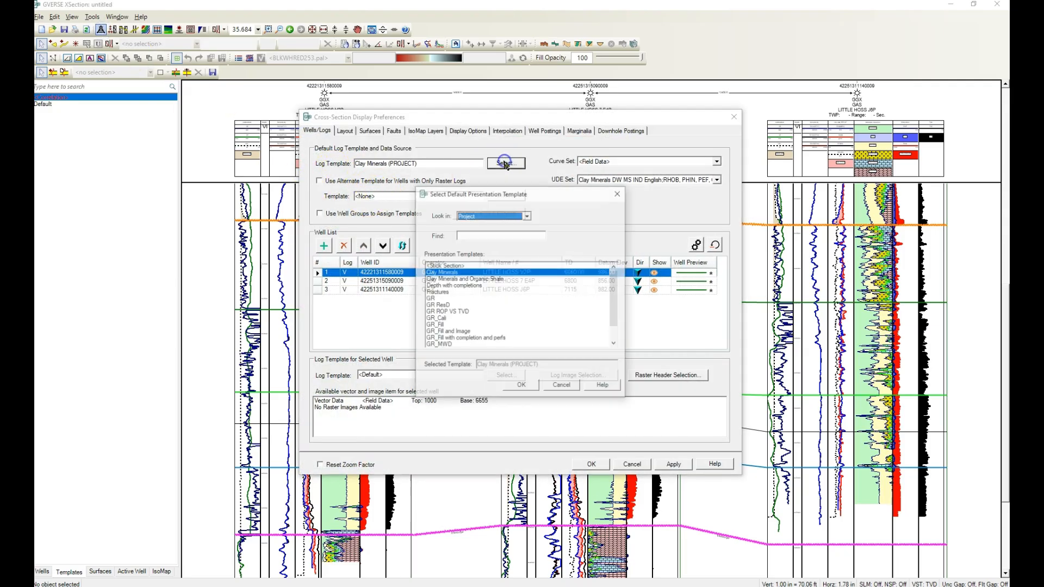
click(438, 326)
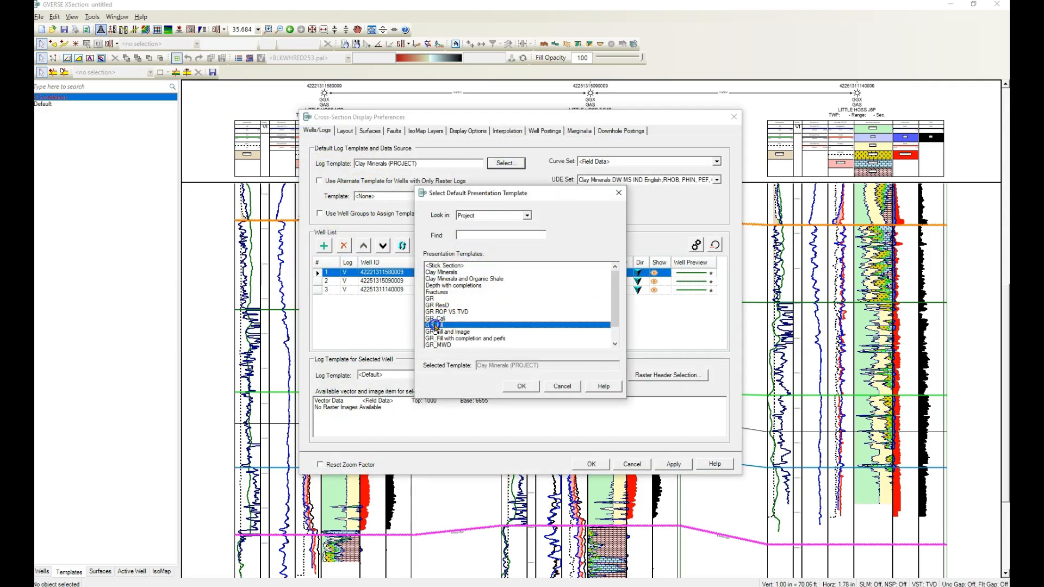
click(521, 386)
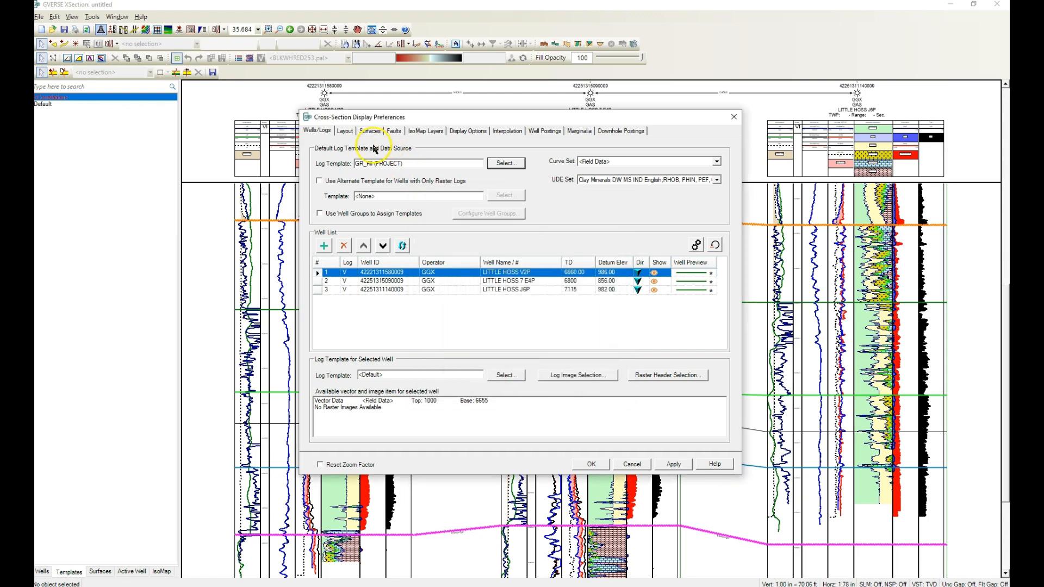
Step: Space the wells proportionally well to well, scale 1 in per 400 ft horizontally and 20 ft vertically, and fit the section to view
click(345, 131)
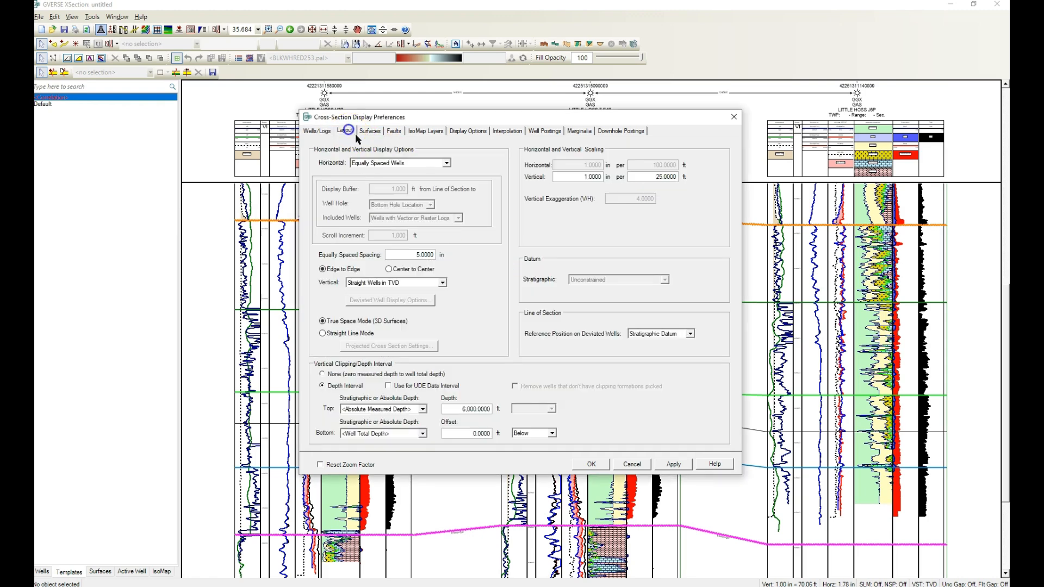
click(448, 164)
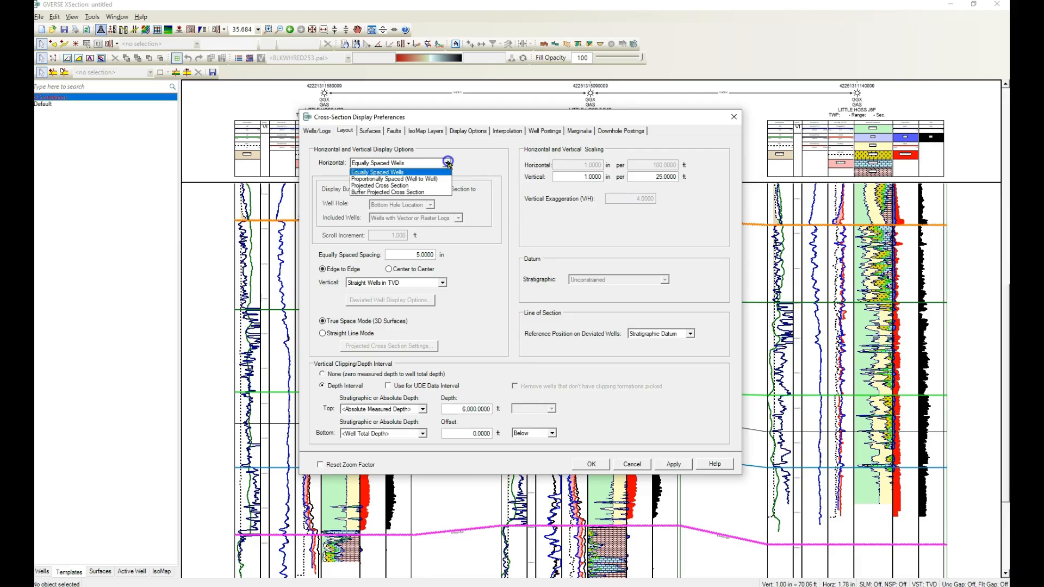
click(384, 181)
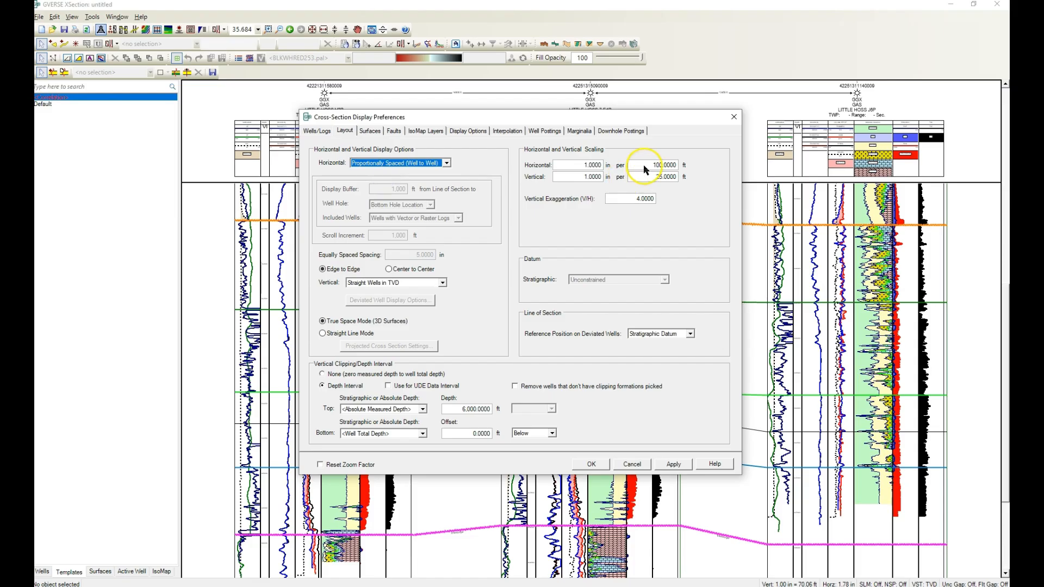
double_click(645, 169)
text(40)
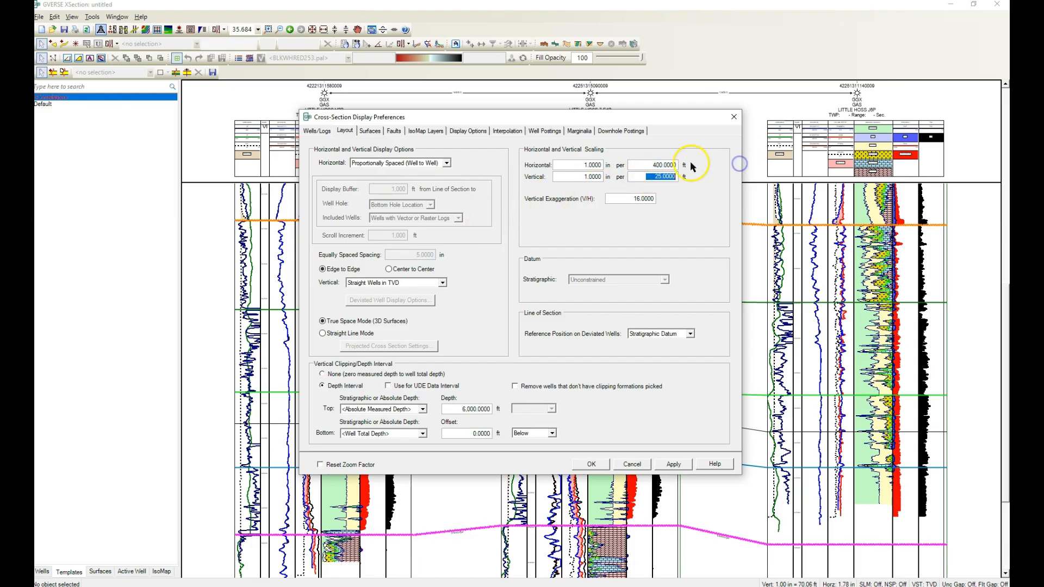
text(20)
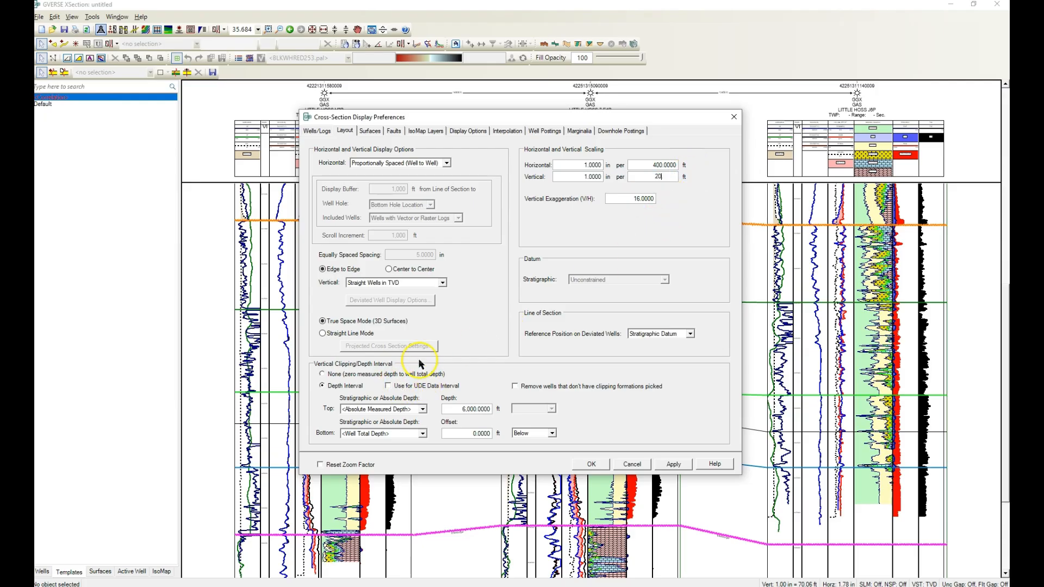
click(592, 465)
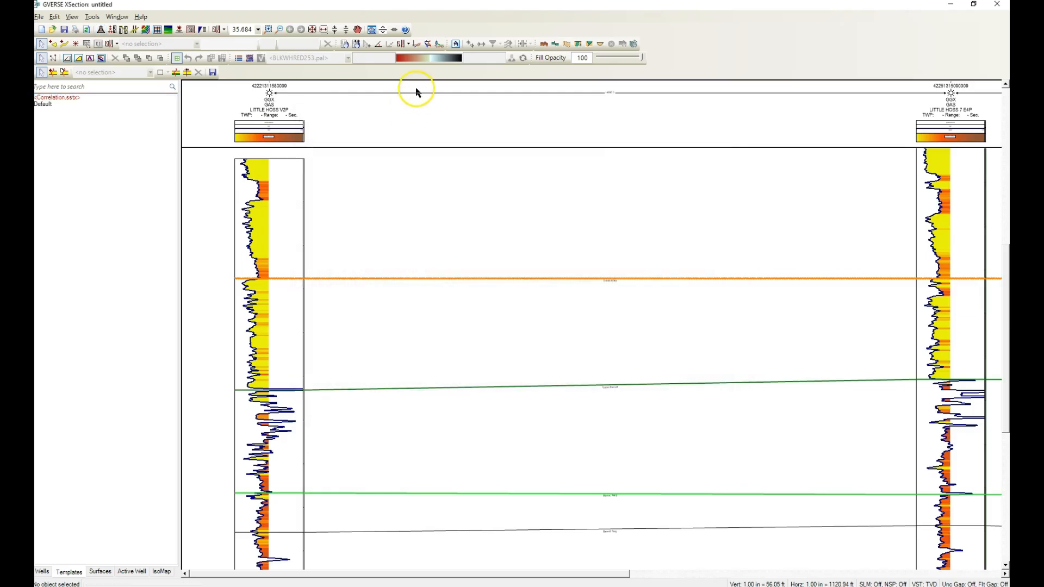
click(322, 30)
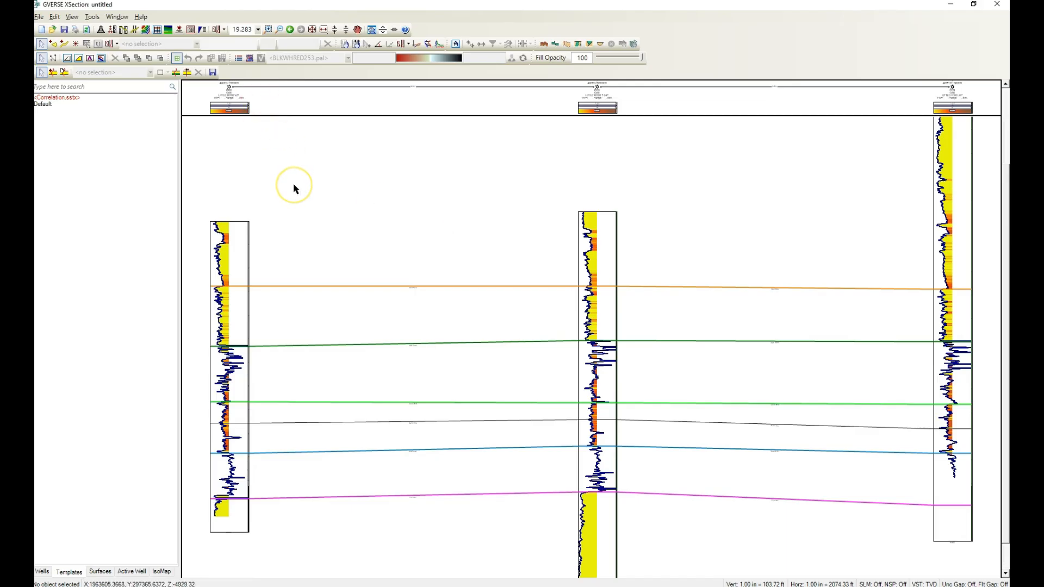
Step: Review the Bshale seismic options, keep the default Lil_Hoss_3d seismic version, and display the seismic behind the wells
click(240, 58)
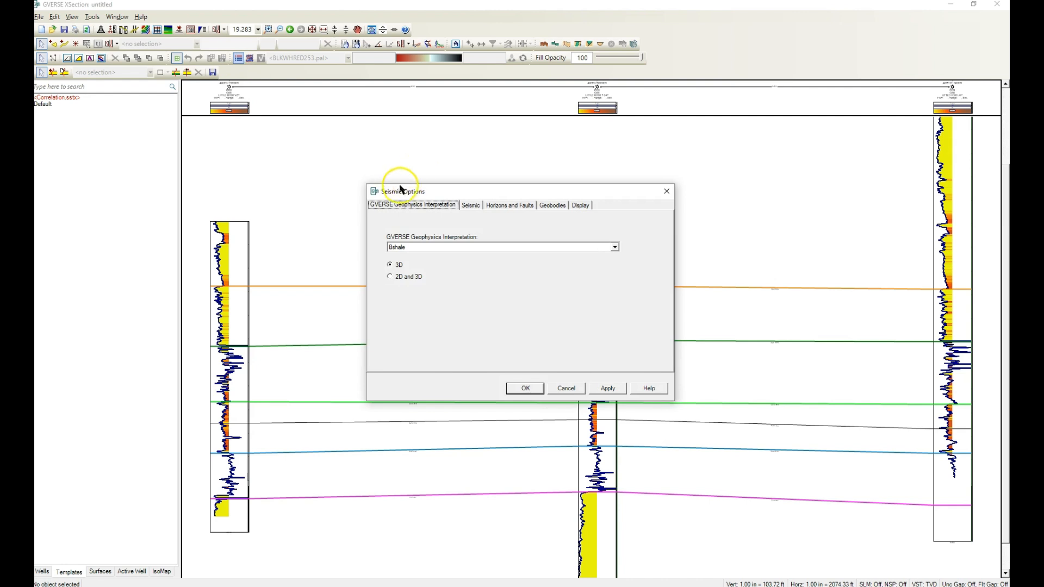
click(615, 247)
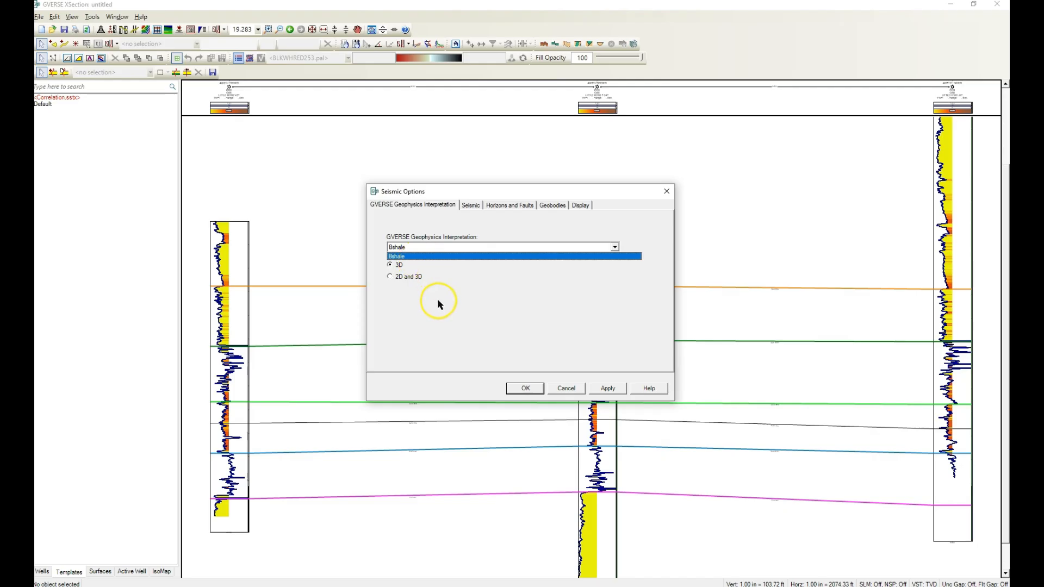
click(471, 206)
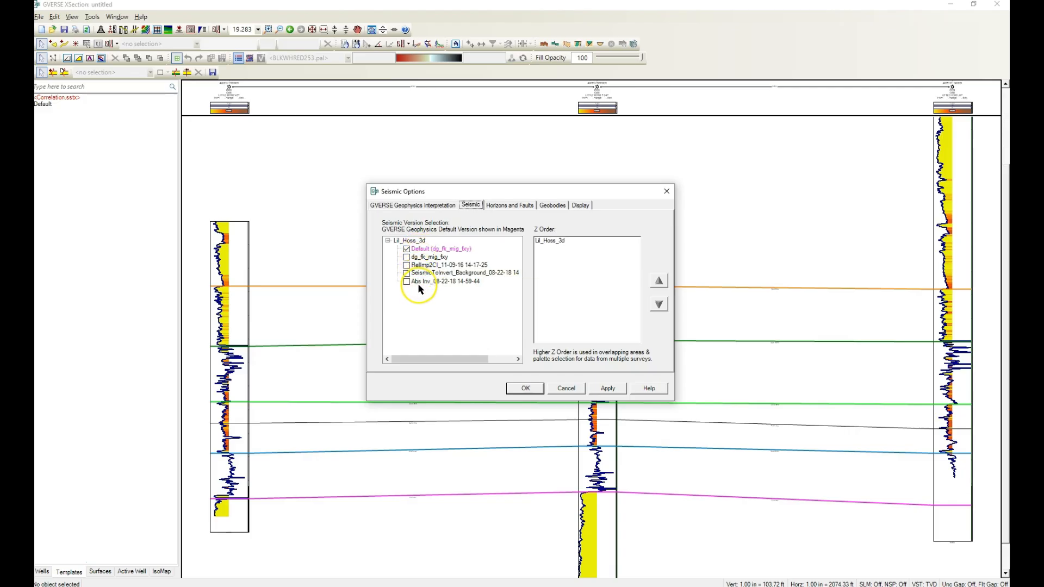
click(505, 206)
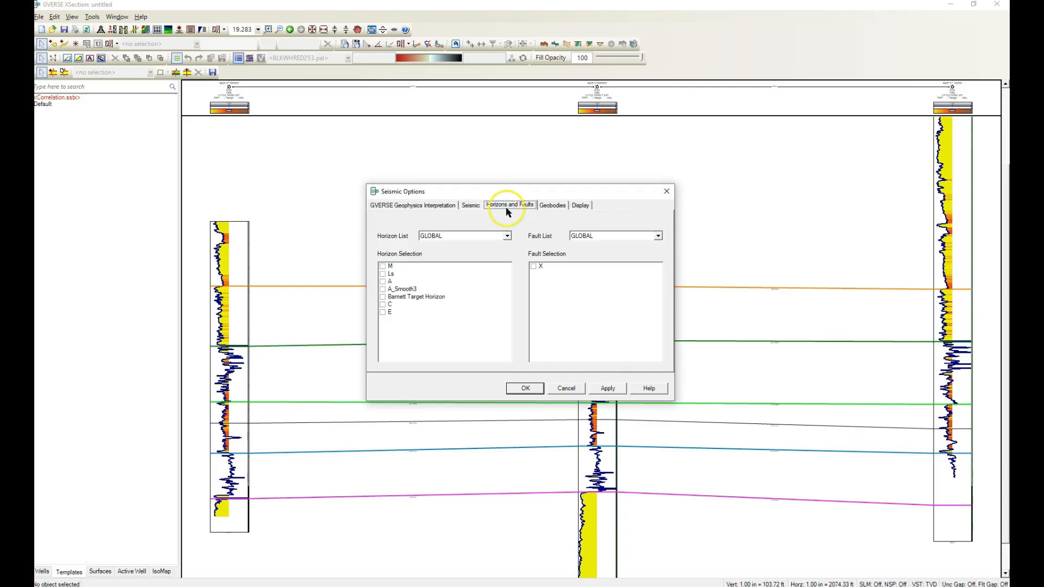
click(554, 206)
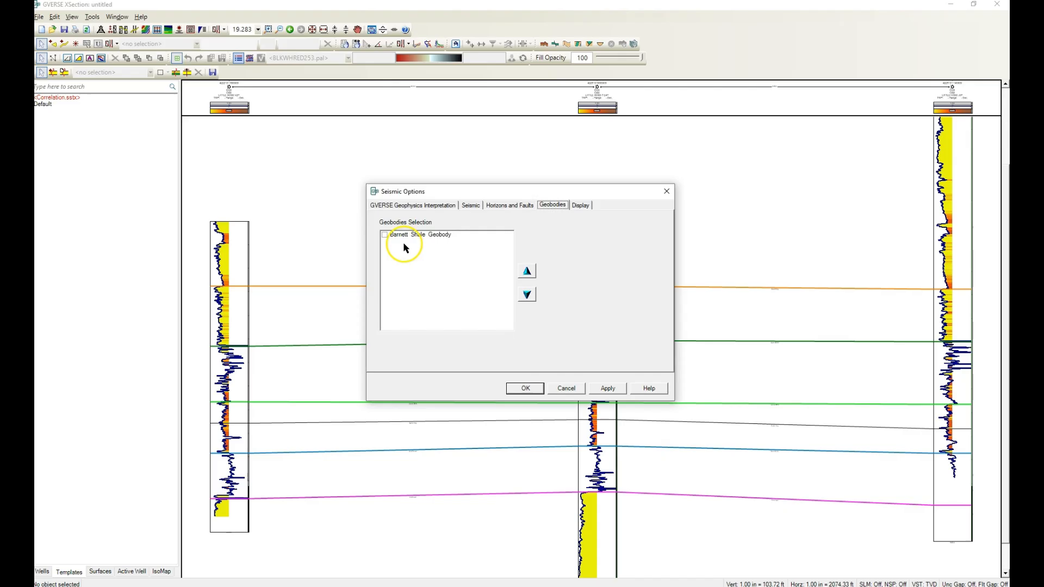
click(579, 207)
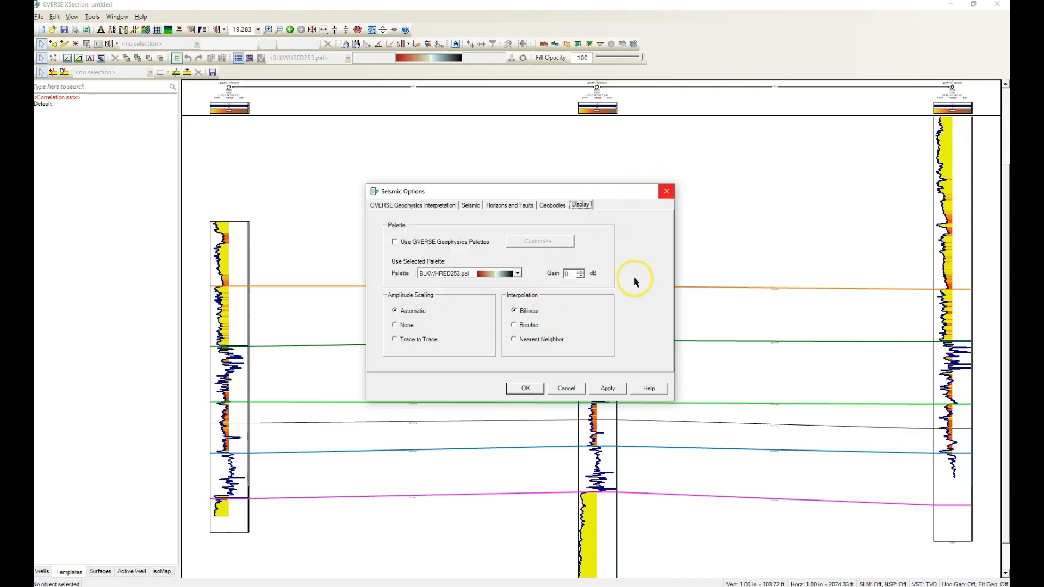
click(541, 390)
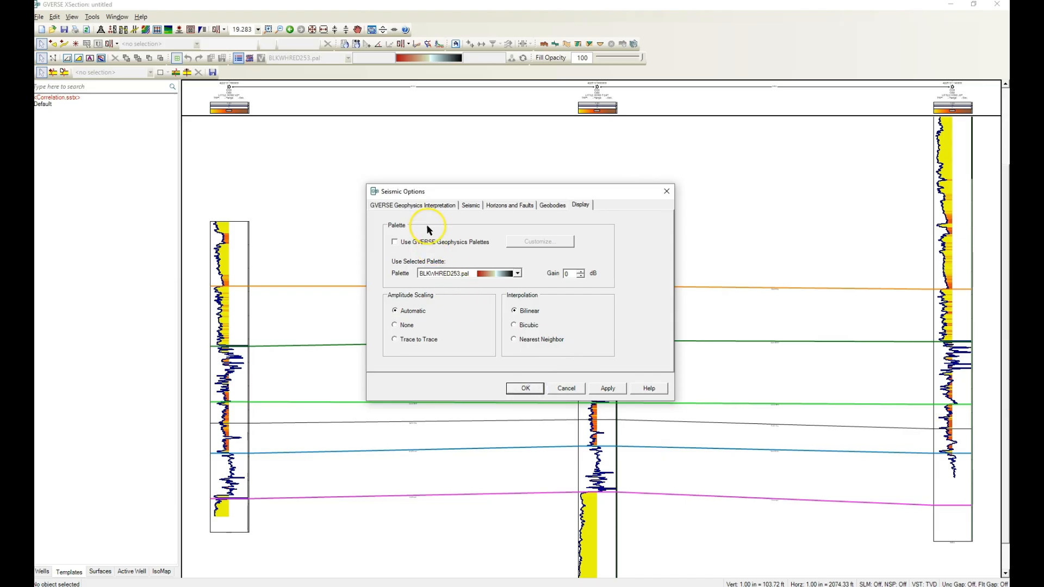
click(521, 386)
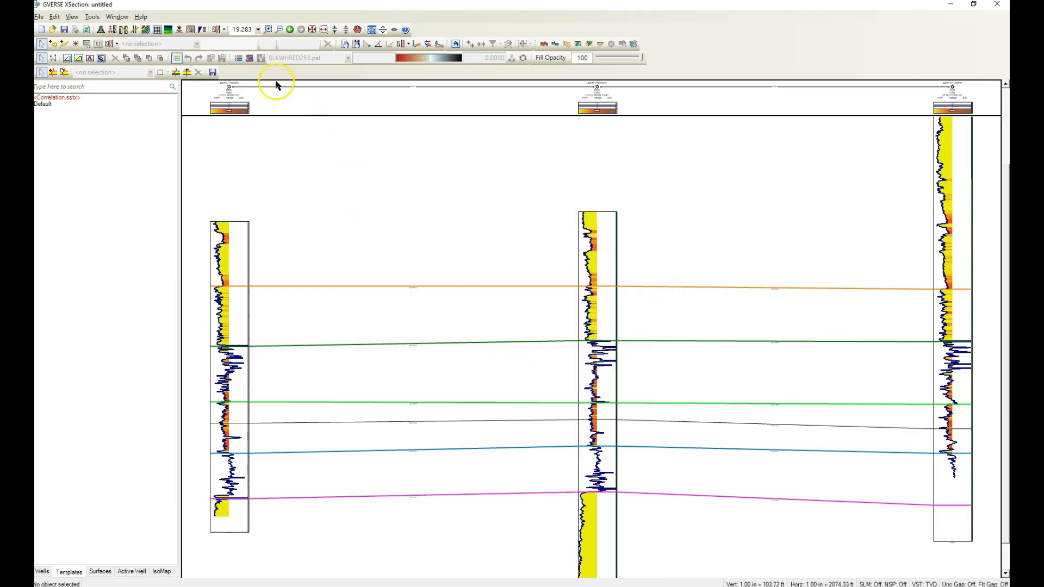
click(248, 61)
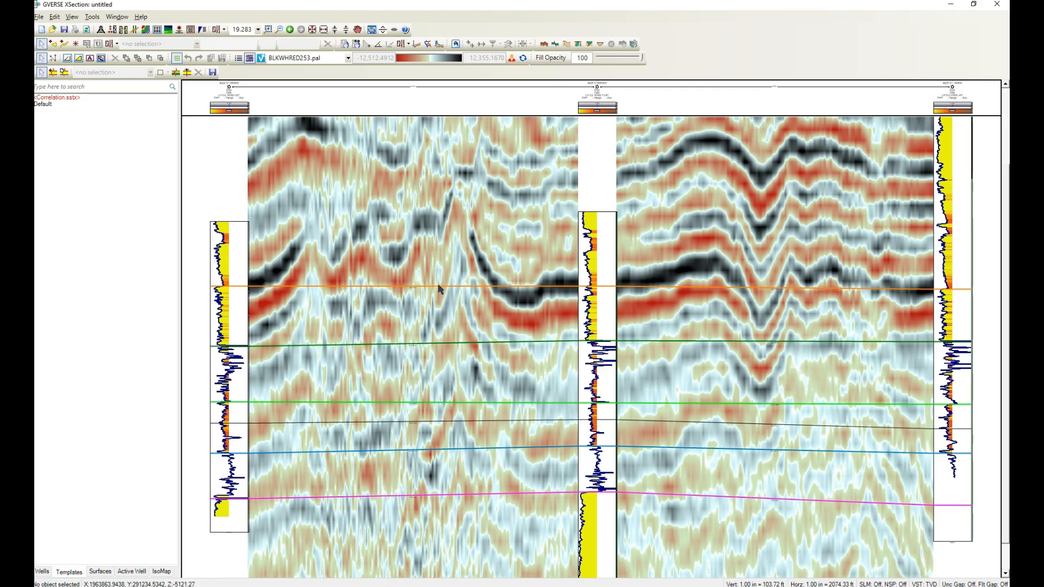
Step: Apply the model to the cross section and add all surfaces to it in the GeoSurface model properties
click(634, 46)
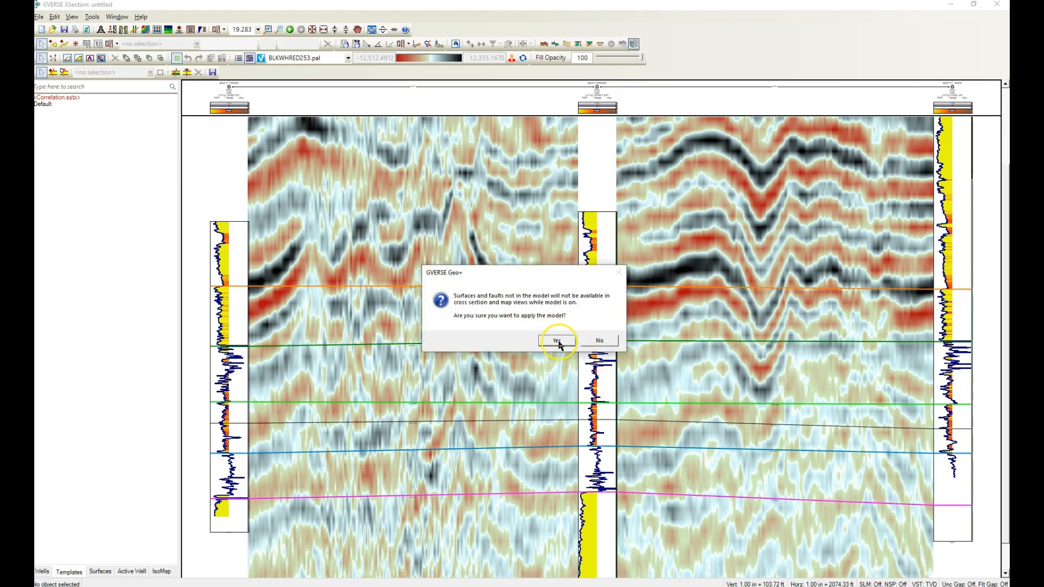
click(558, 341)
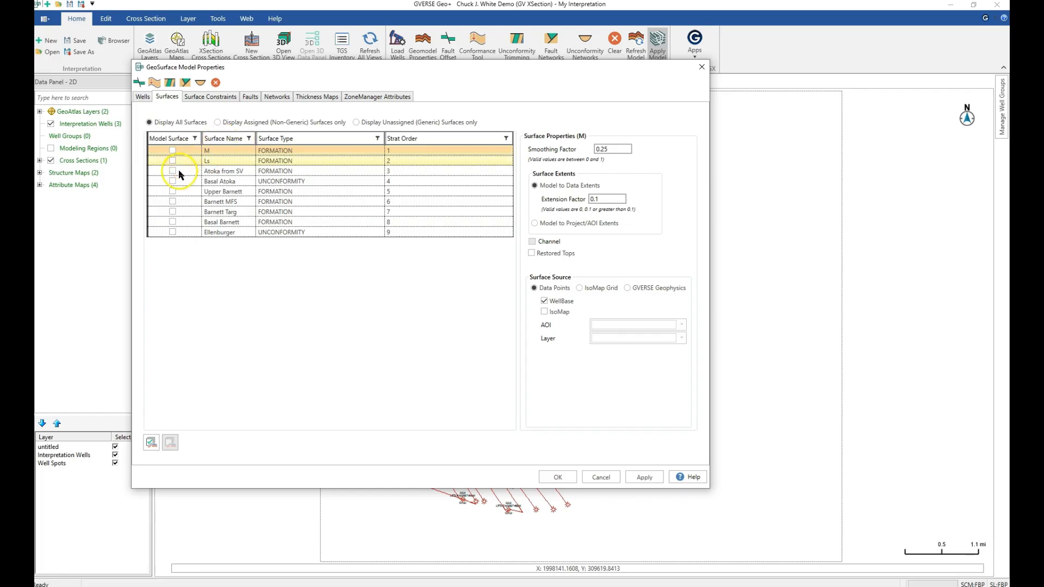
click(148, 440)
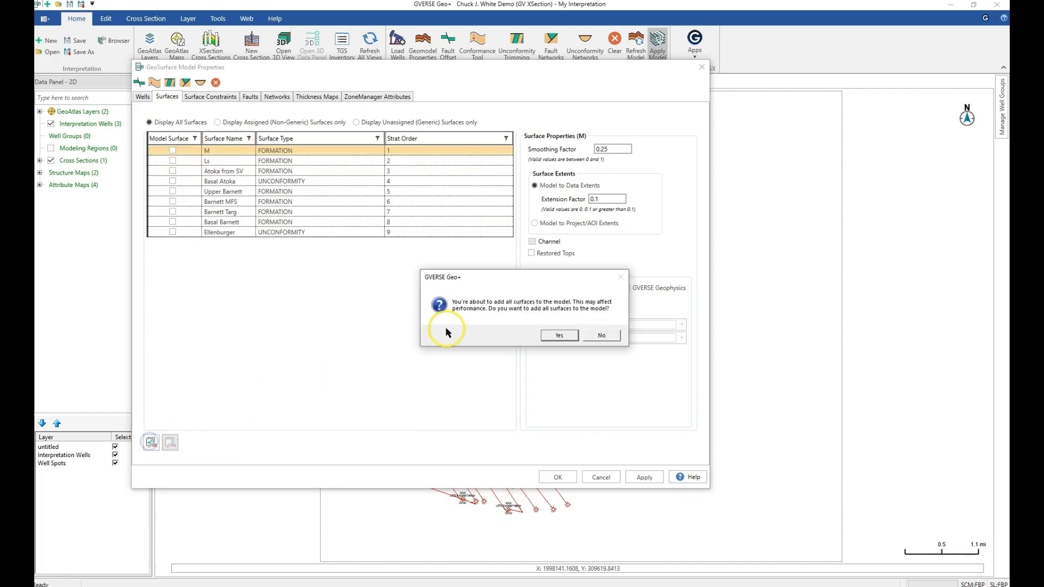
click(551, 336)
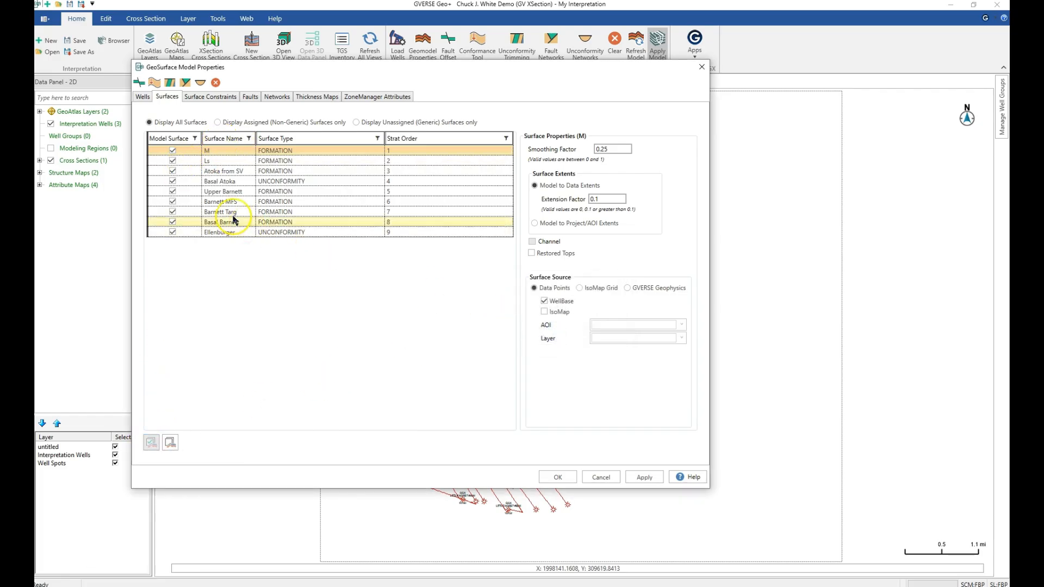
Step: Source the Atoka from SV surface from GVERSE Geophysics, using interpretation Bshale, horizon A_Smooth3 and seismic survey Lil_Hoss_3d
click(237, 172)
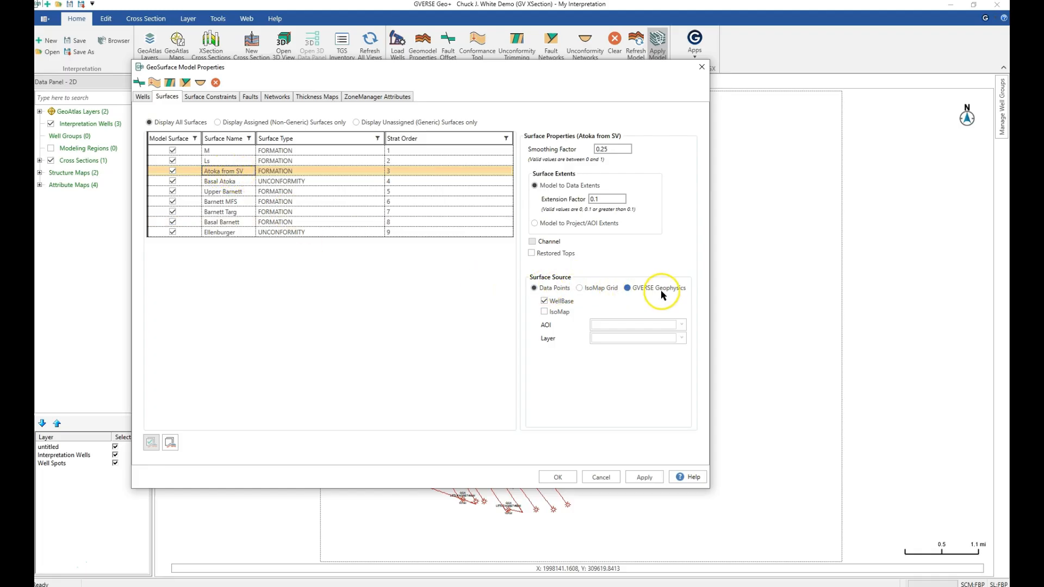
click(628, 288)
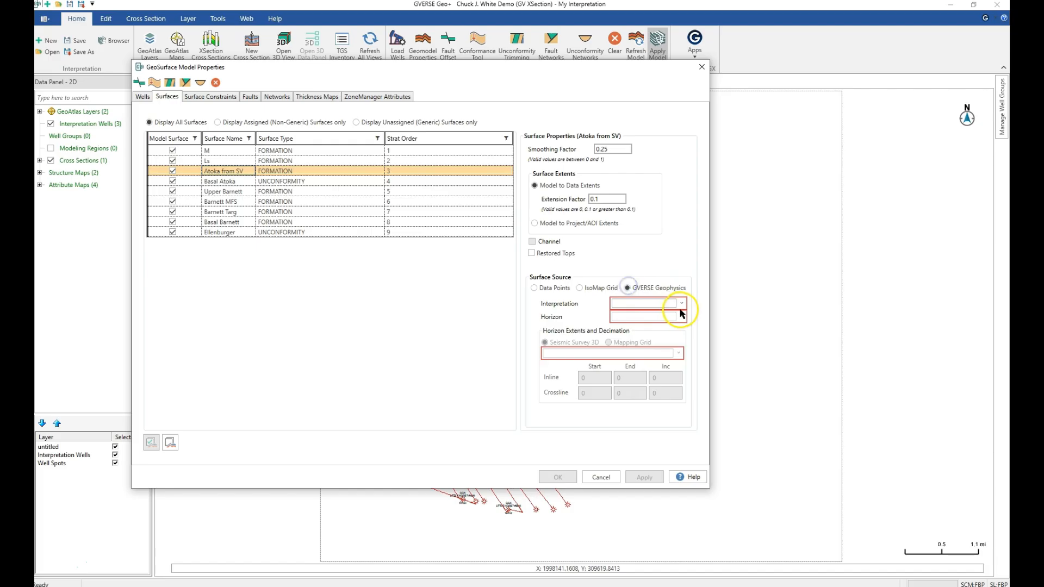
click(681, 303)
click(650, 314)
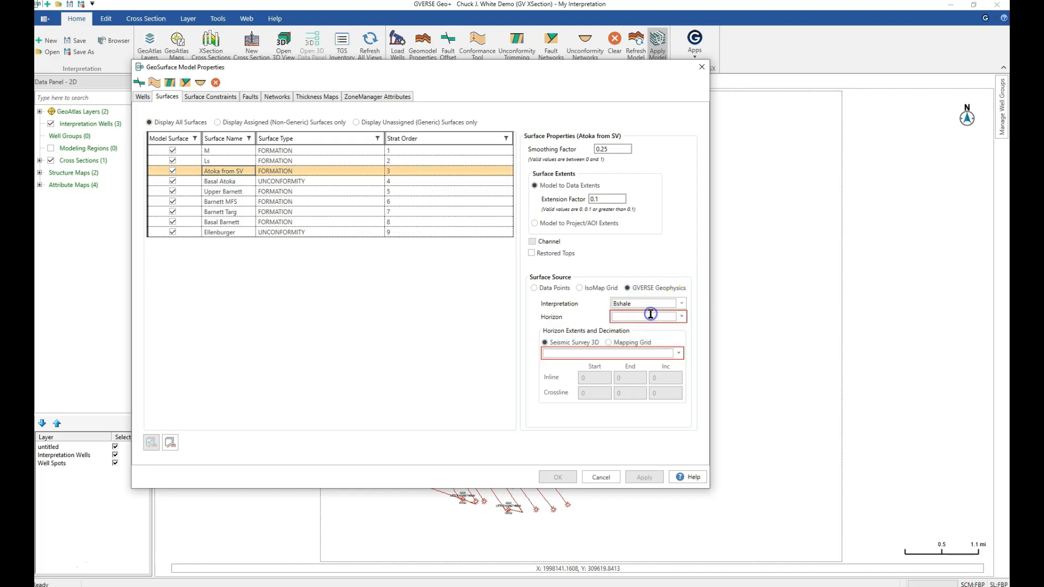
click(681, 316)
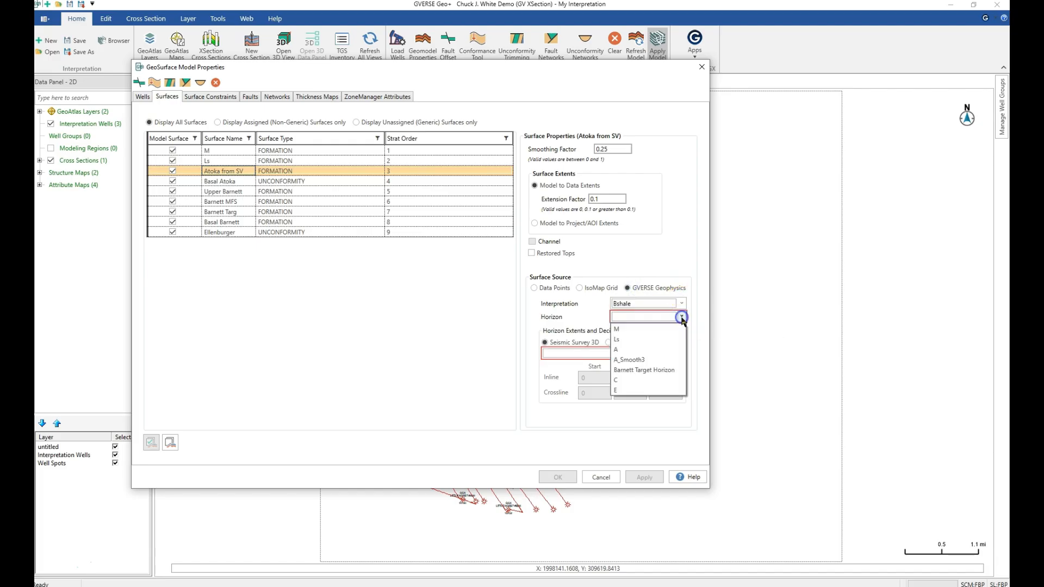
click(632, 360)
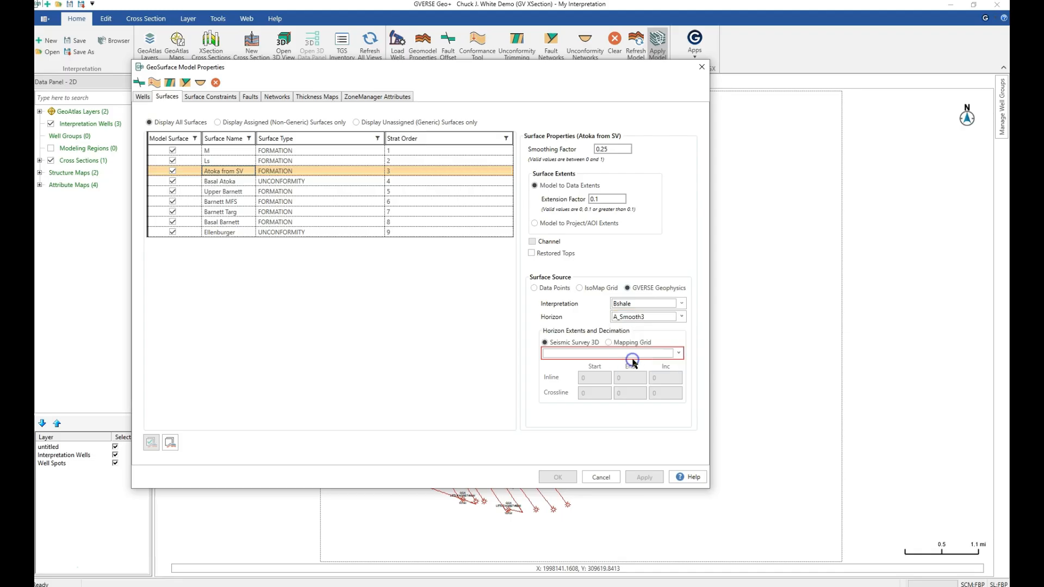
click(678, 352)
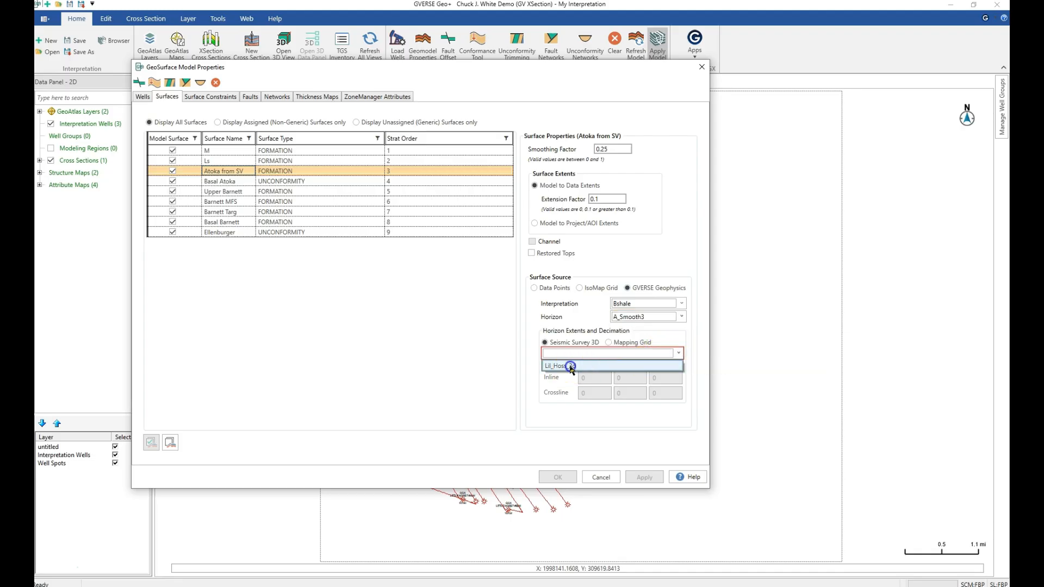
click(570, 366)
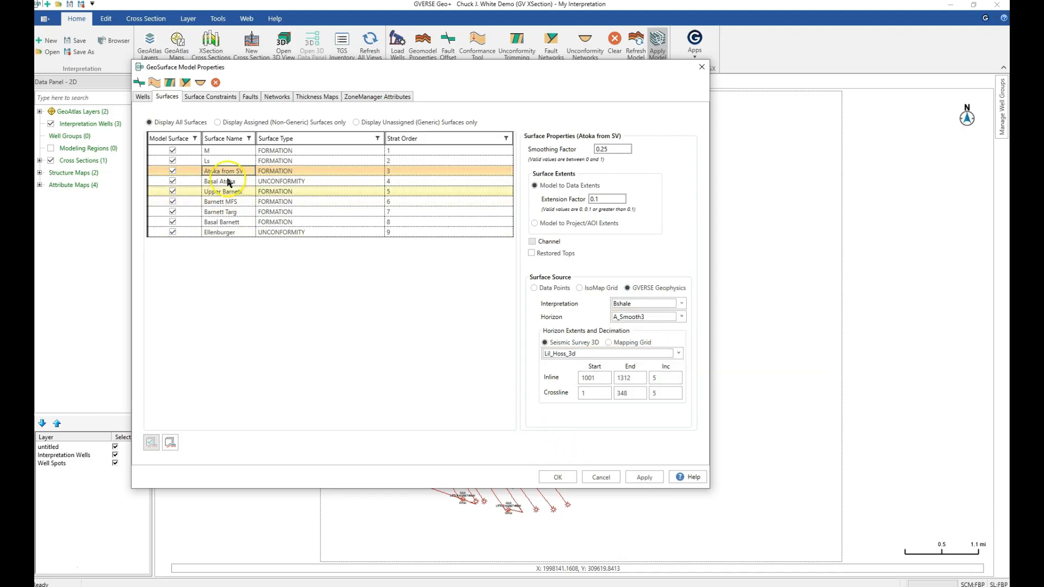
Step: Constrain Basal Atoka to Atoka from SV, and Upper Barnett, Barnett MFS, Barnett Targ, Basal Barnett and Ellenburger to Basal Atoka
click(197, 98)
click(176, 166)
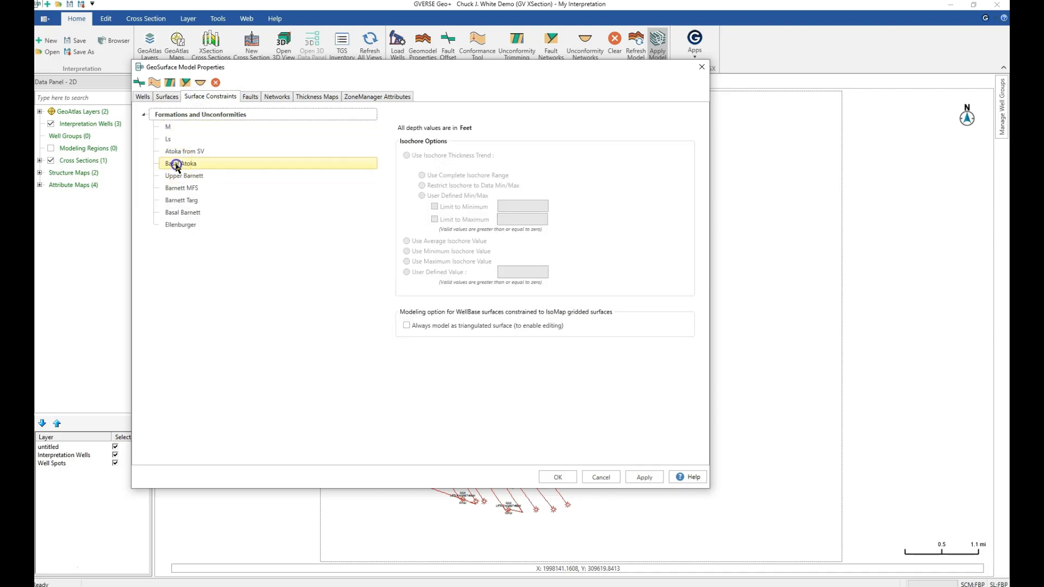
drag(176, 165, 168, 158)
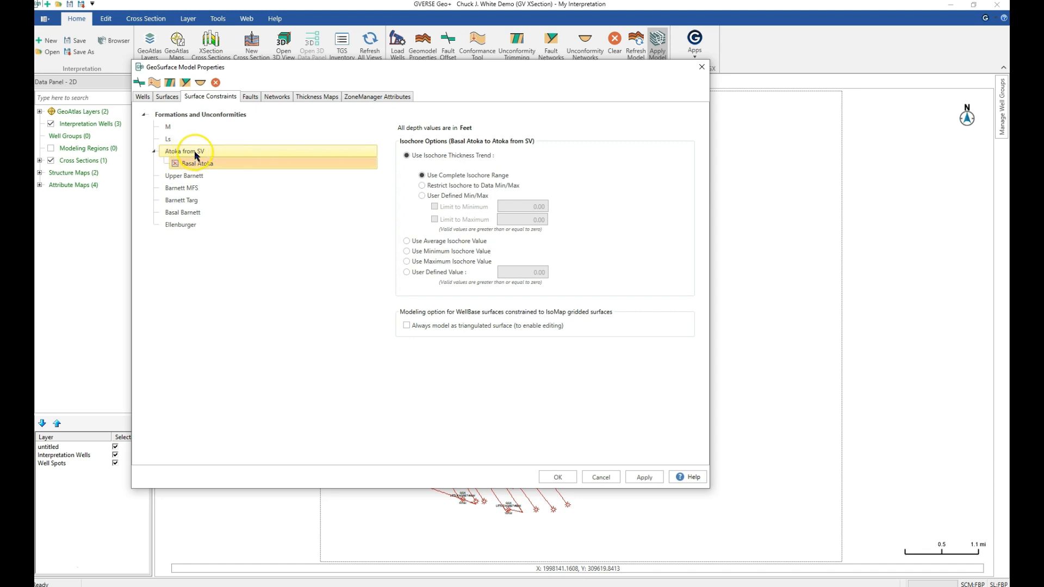
mouse_move(182, 164)
mouse_down()
mouse_move(186, 179)
mouse_move(190, 163)
mouse_up()
drag(181, 201, 193, 174)
drag(189, 229, 193, 166)
click(199, 189)
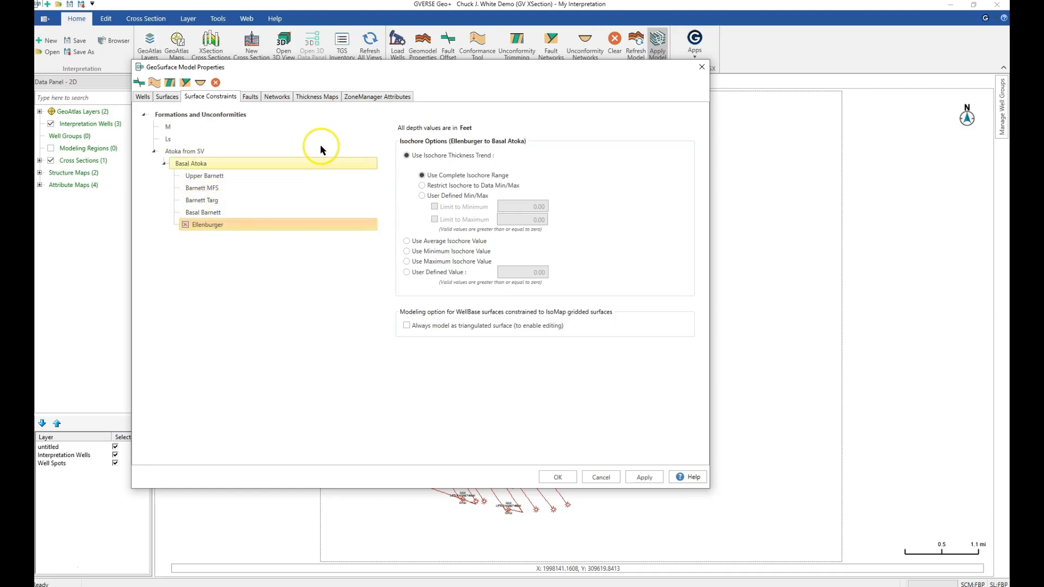
Step: Add a thickness map to the model and name its layer Barnett Thickness
click(299, 99)
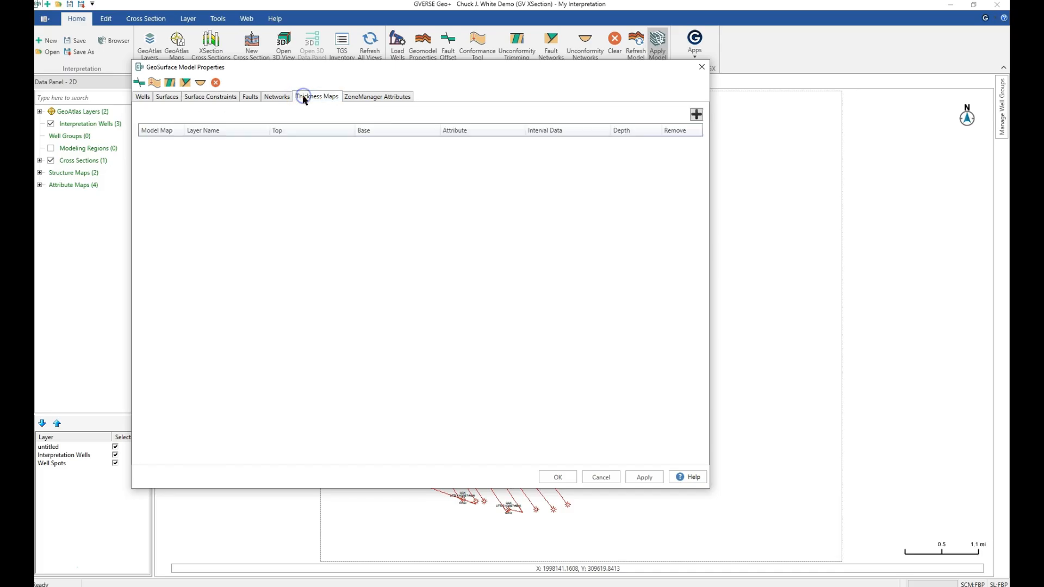
click(697, 115)
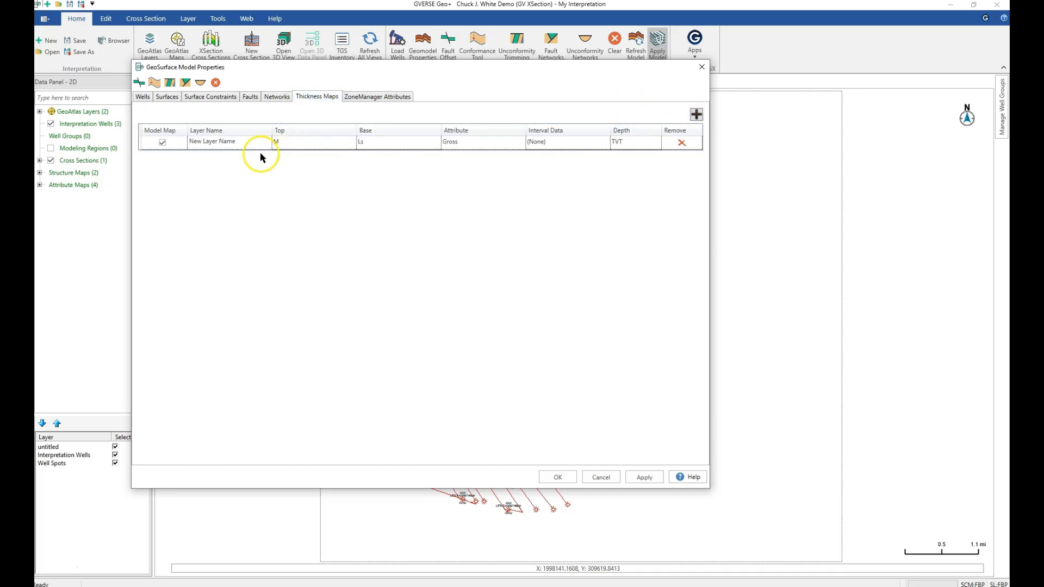
click(246, 141)
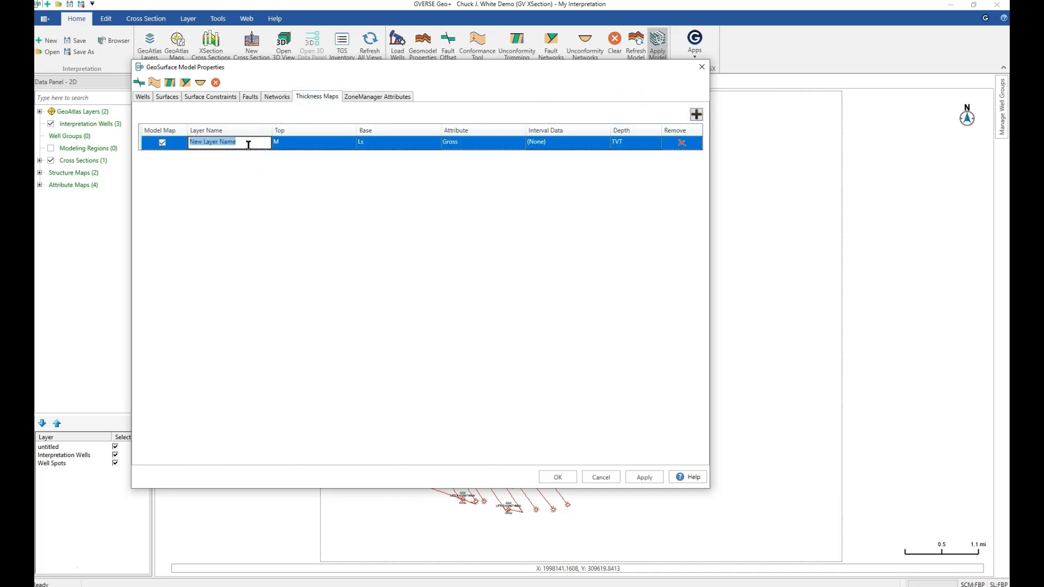
text(Barnett Thickness)
Step: Define the Barnett Thickness map from top Upper Barnett to base Ellenburger, keeping TVT as the depth type
click(279, 142)
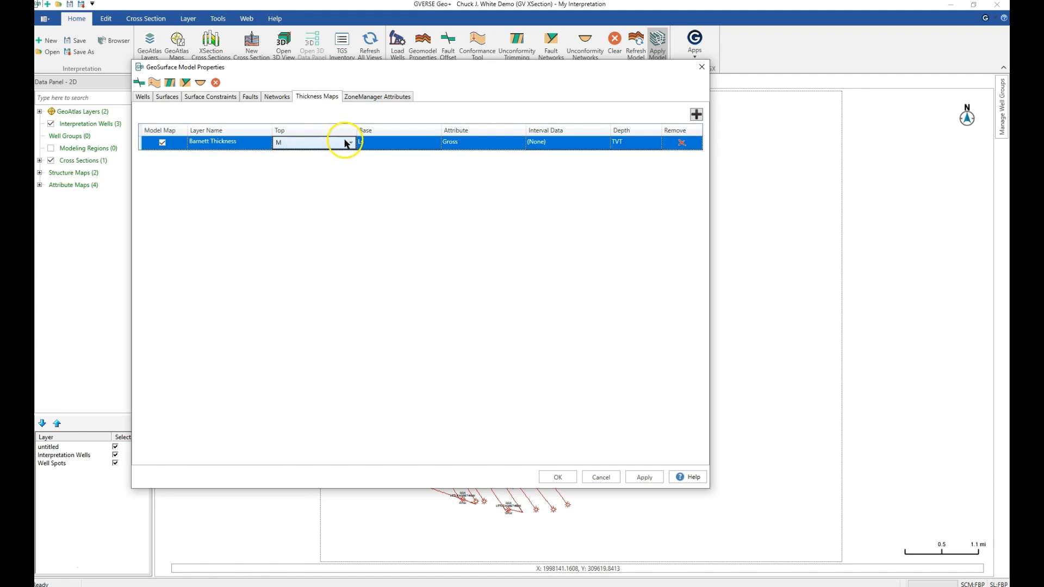
click(347, 143)
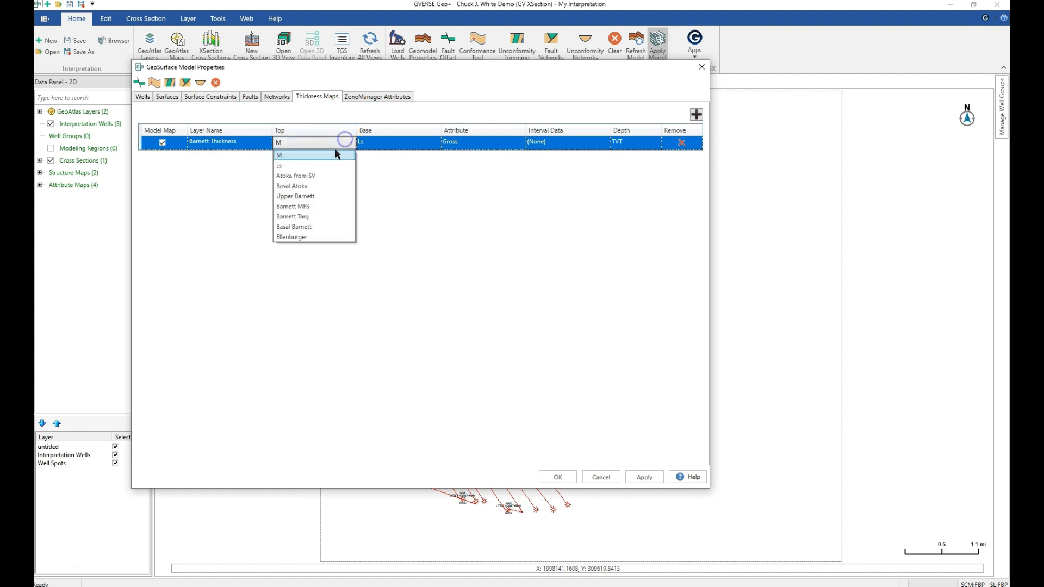
click(307, 196)
click(370, 142)
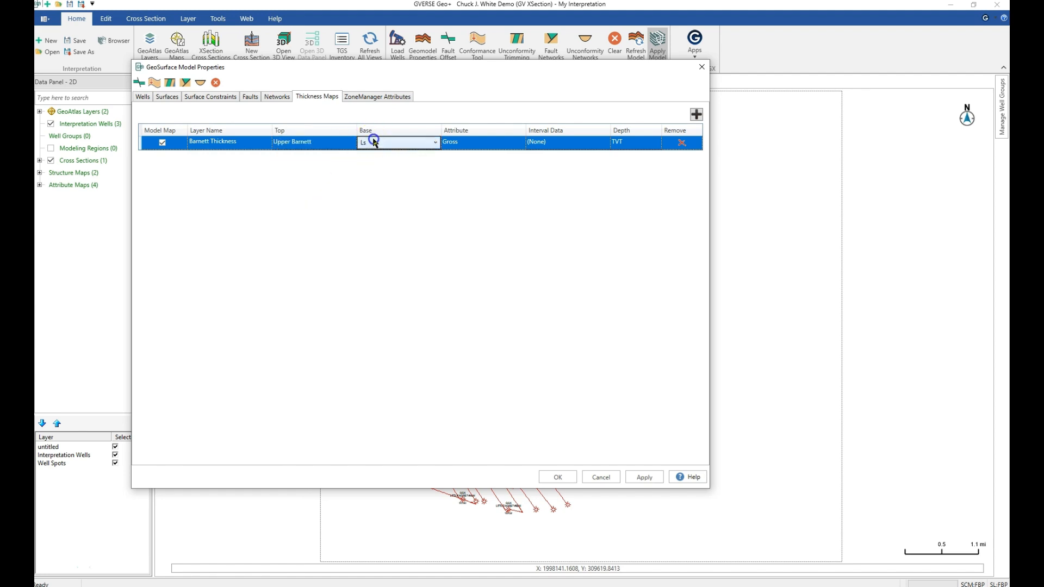
click(433, 143)
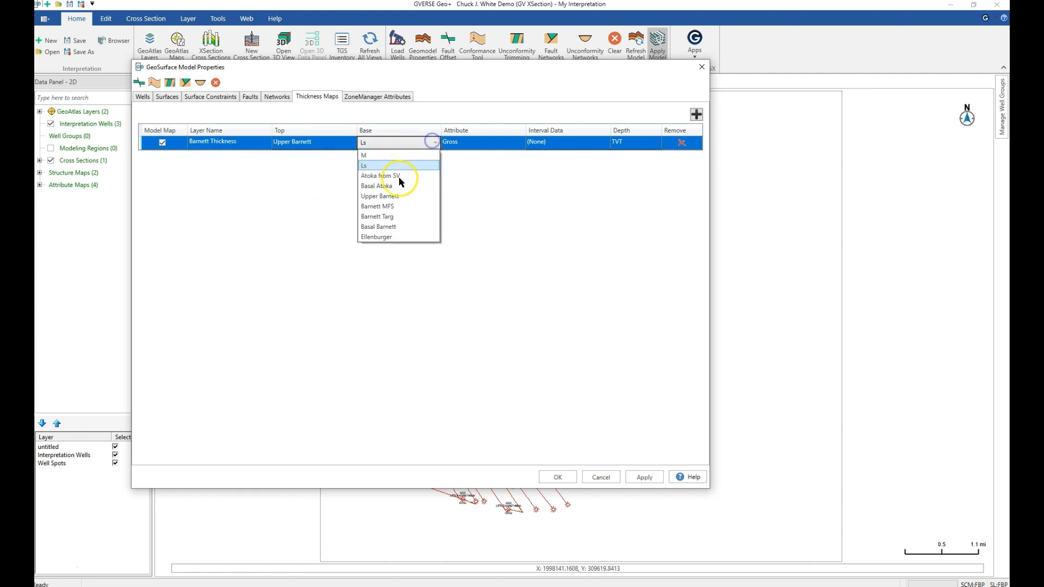
click(380, 237)
click(634, 142)
click(657, 143)
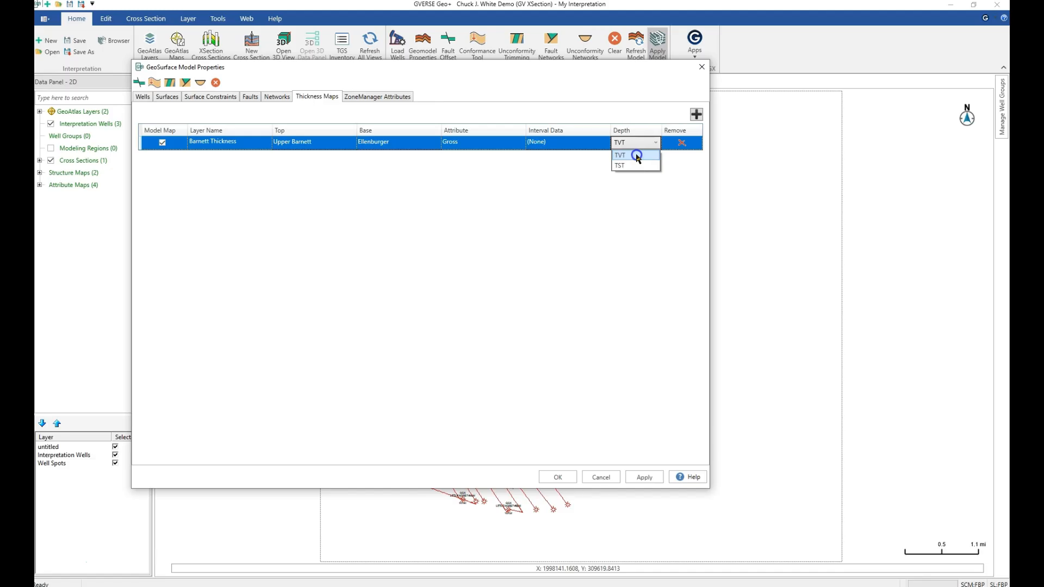
click(637, 157)
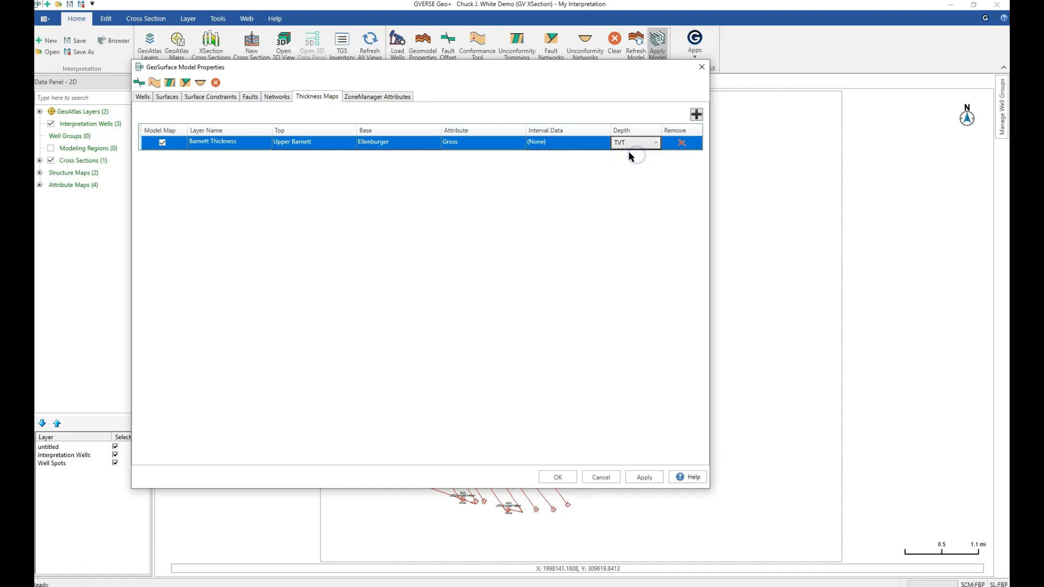
Step: Check the ZoneManager attributes, accept the model properties, and display all correlations and unconformities in the cross section
click(363, 99)
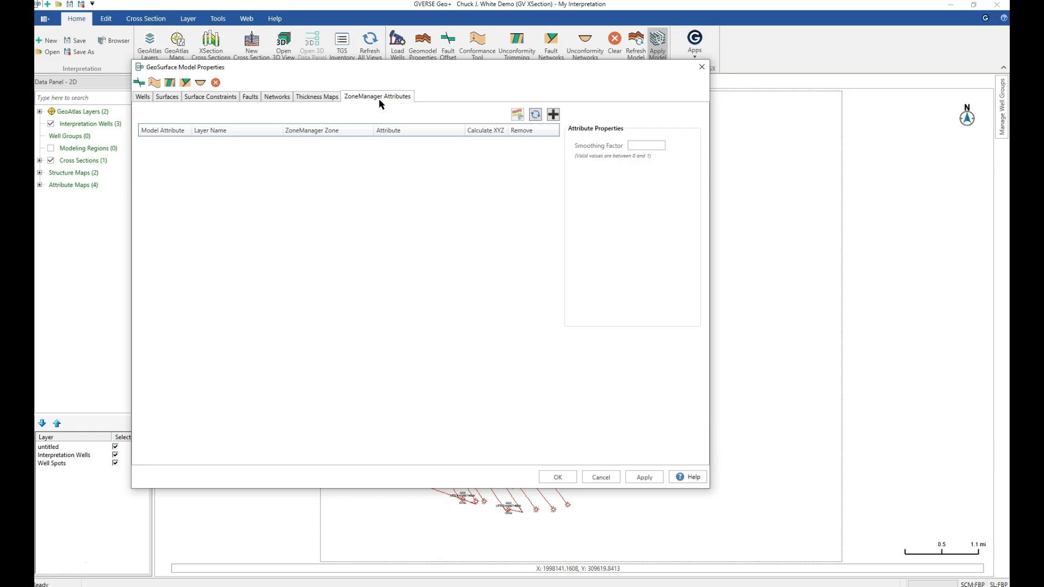
click(385, 103)
click(556, 479)
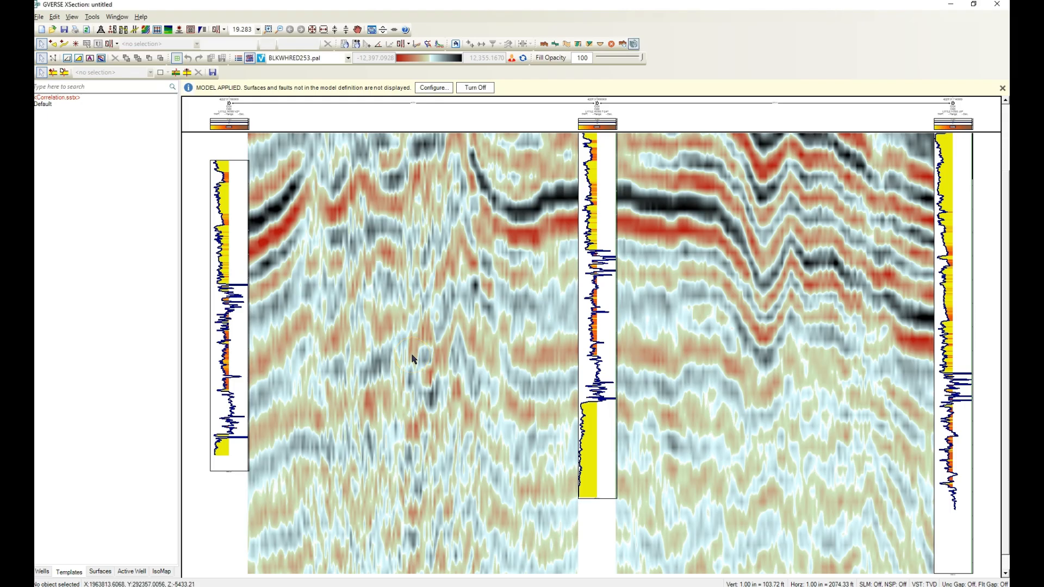
click(100, 571)
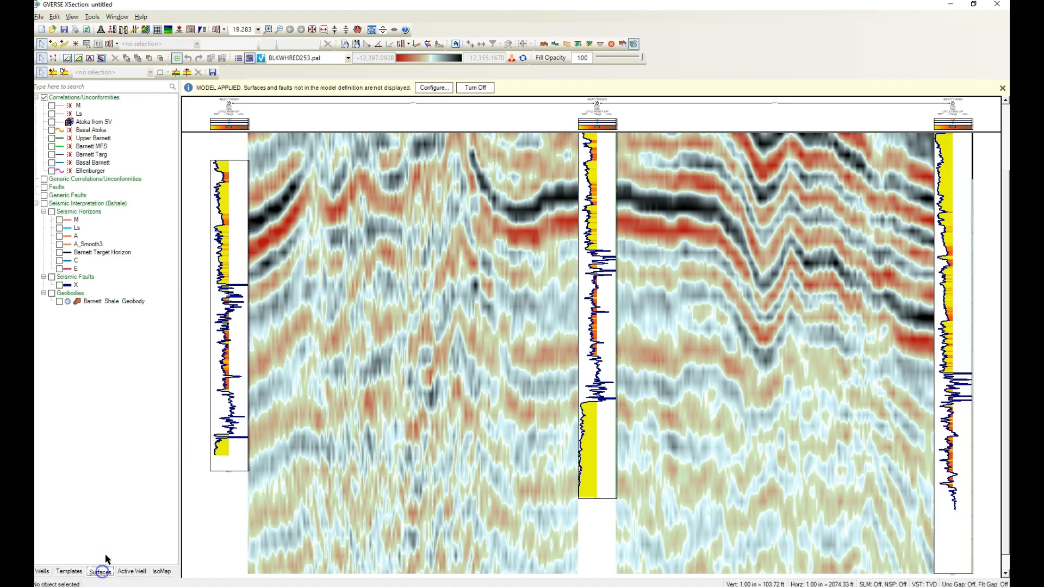
click(44, 97)
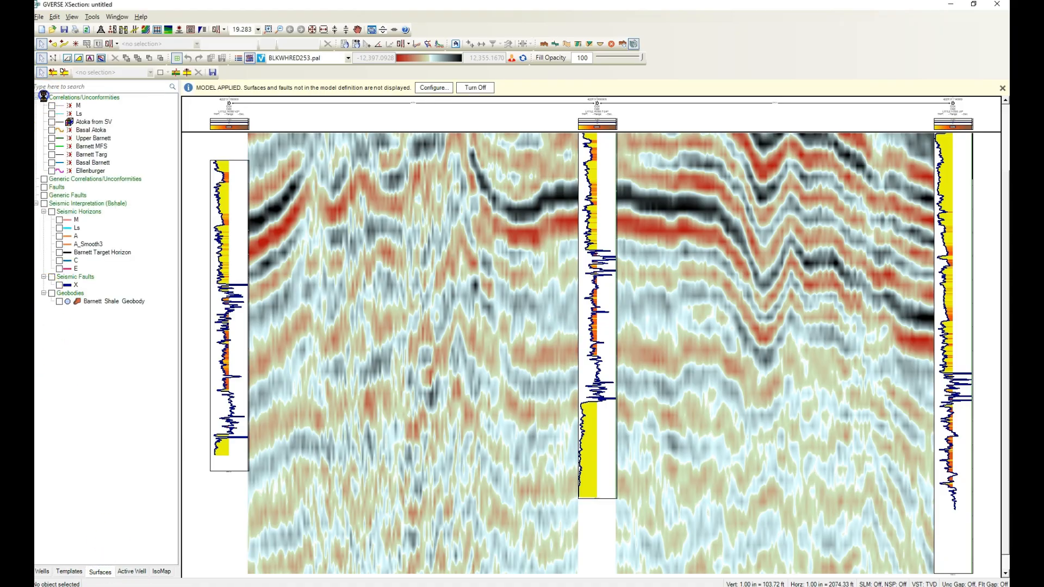
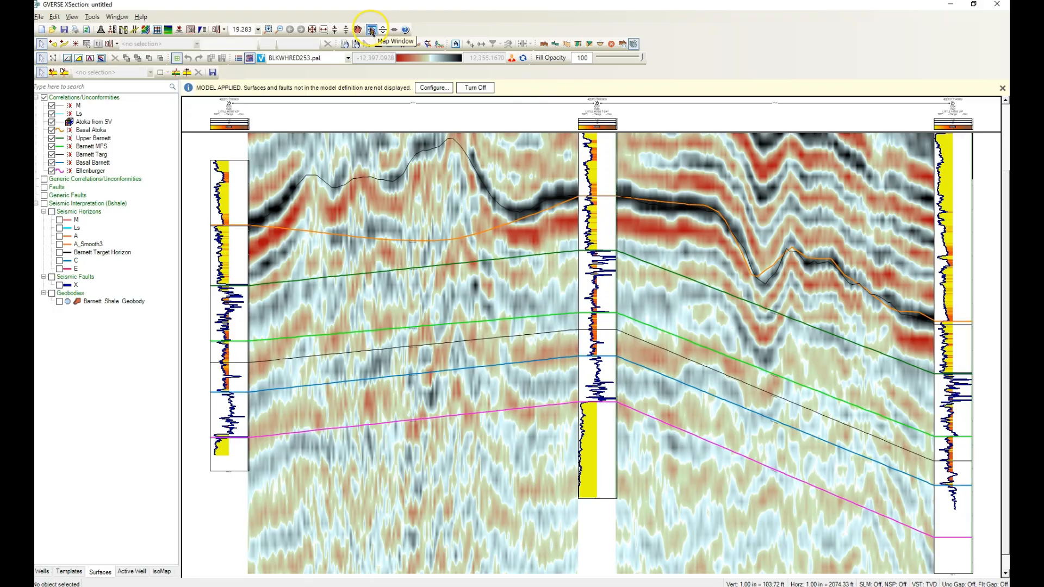
Step: Switch to the GVERSE Geo+ map window and display the Barnett Targ structure map
click(372, 30)
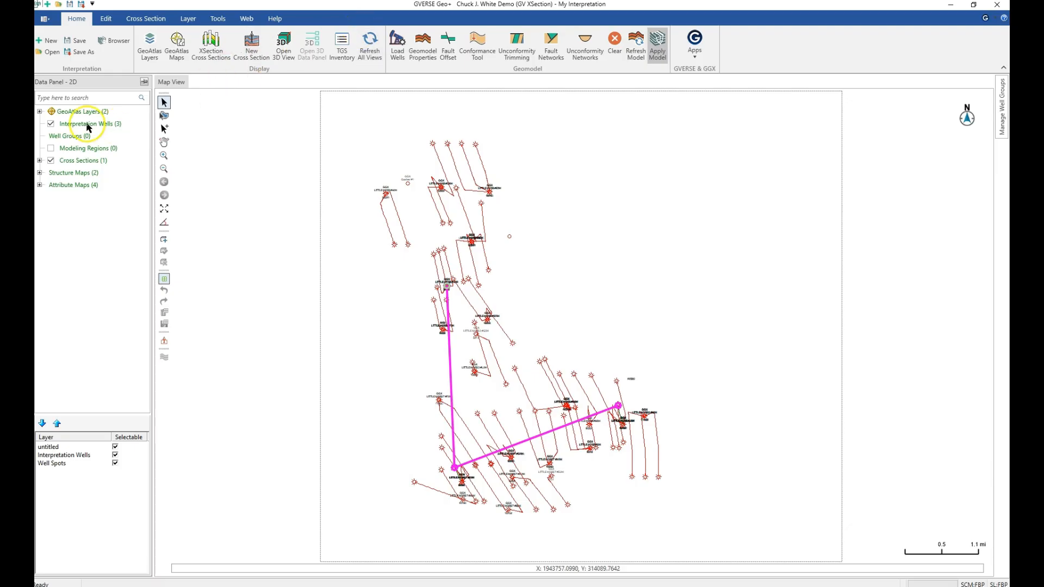
click(39, 173)
click(52, 186)
click(49, 185)
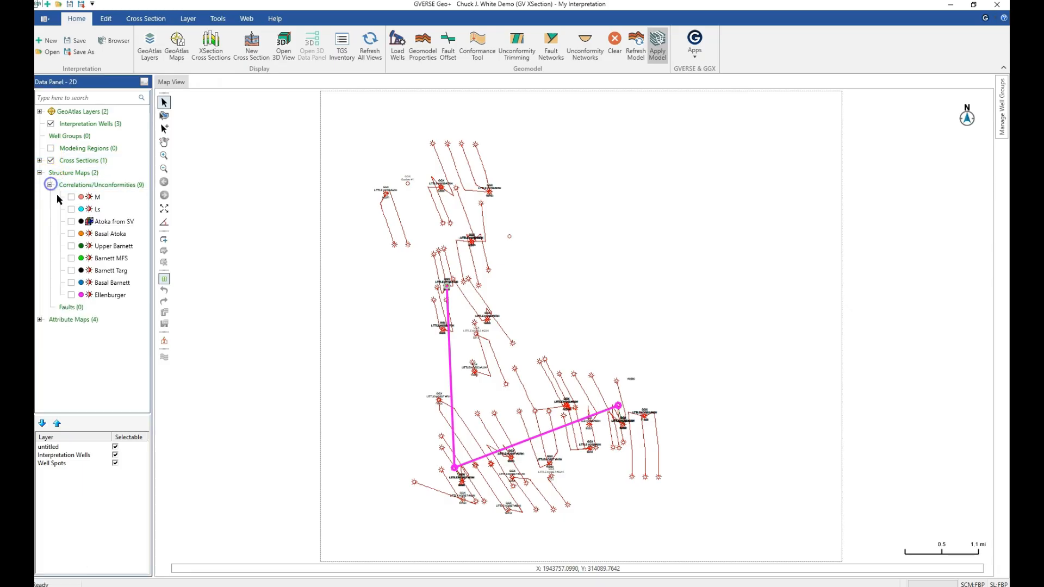
click(71, 270)
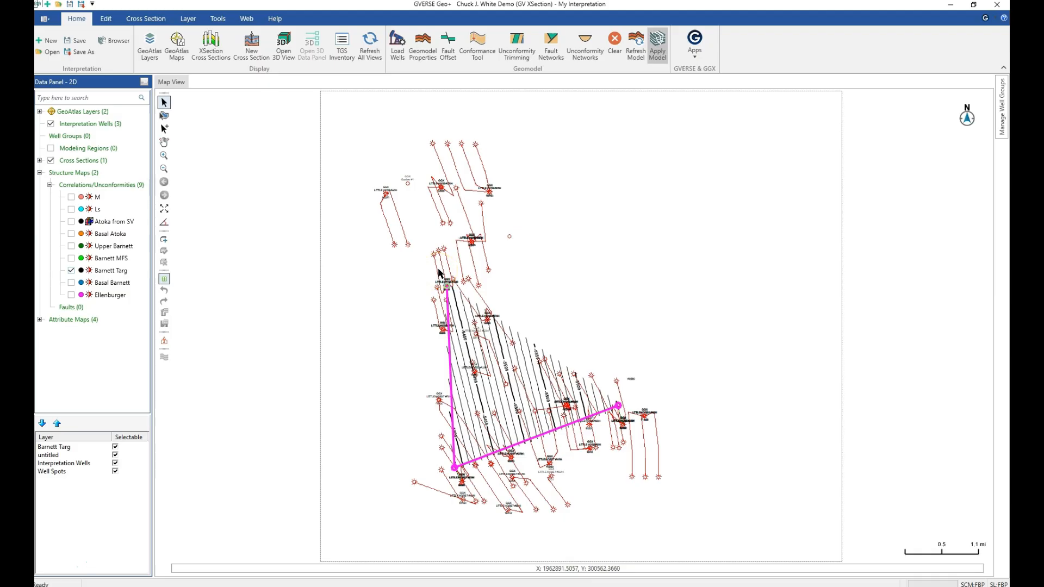
Step: Load the GeoAtlas map Basemap.gmp into the interpretation
click(176, 47)
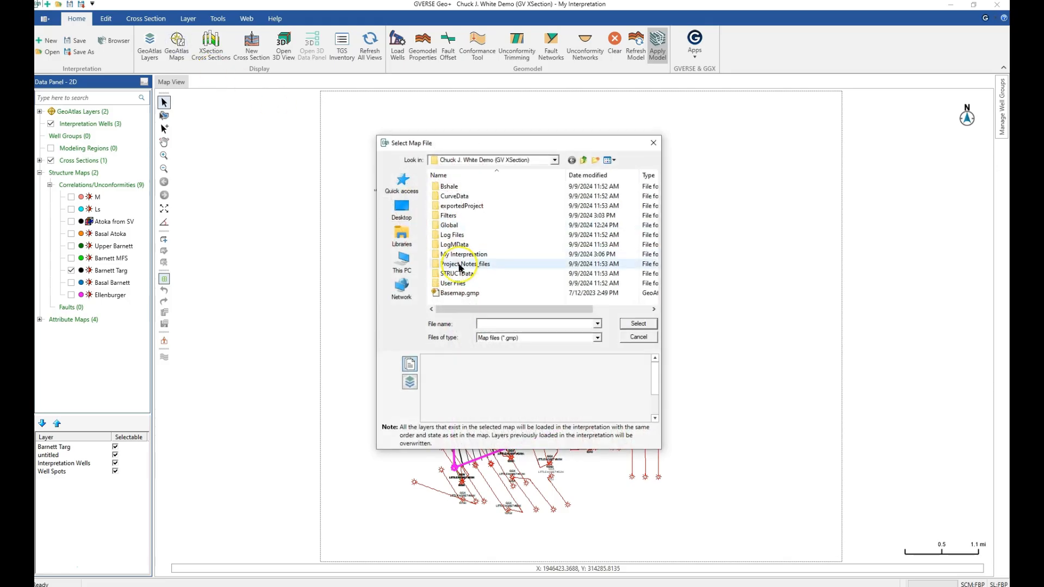
click(459, 294)
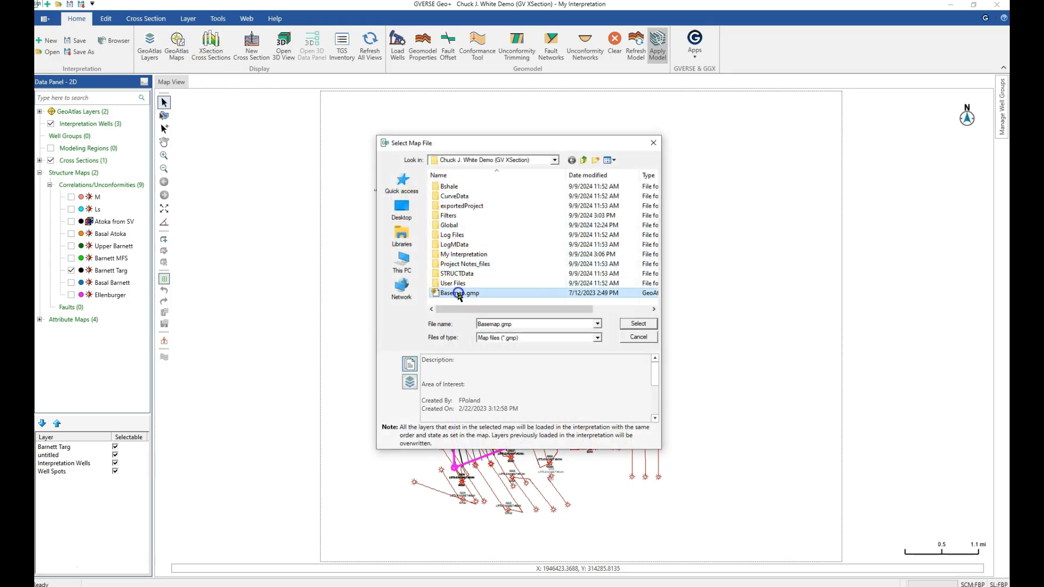
click(637, 324)
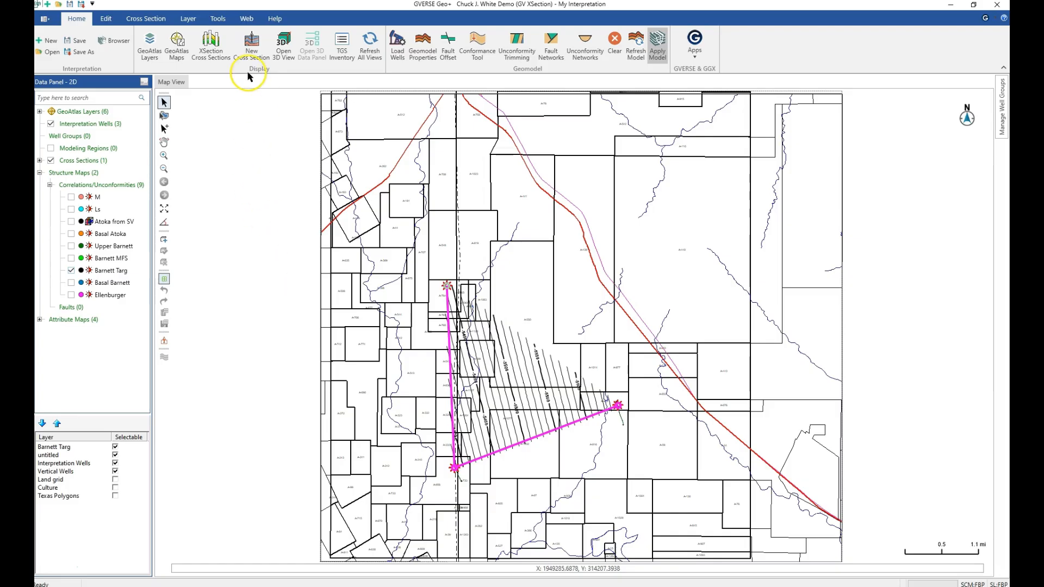
Step: Add the existing cross section Vertical Wells.ssdx to the interpretation and open it
click(217, 51)
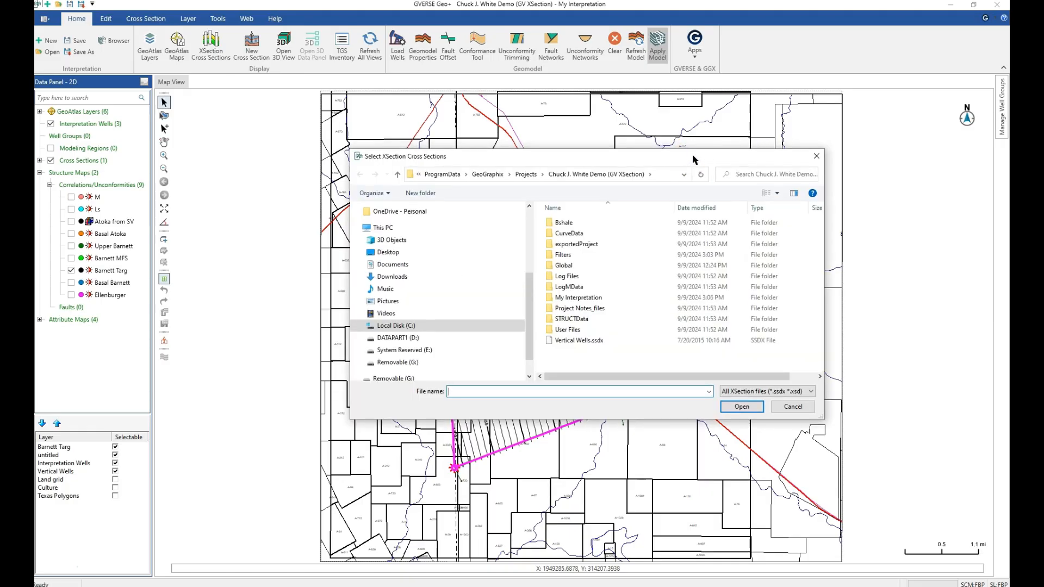
click(585, 342)
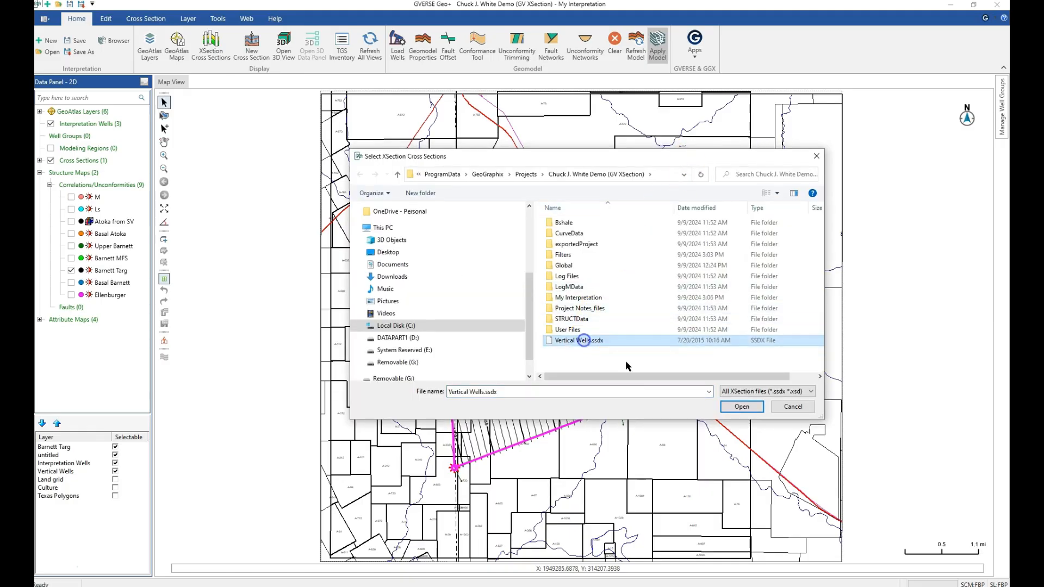
click(740, 407)
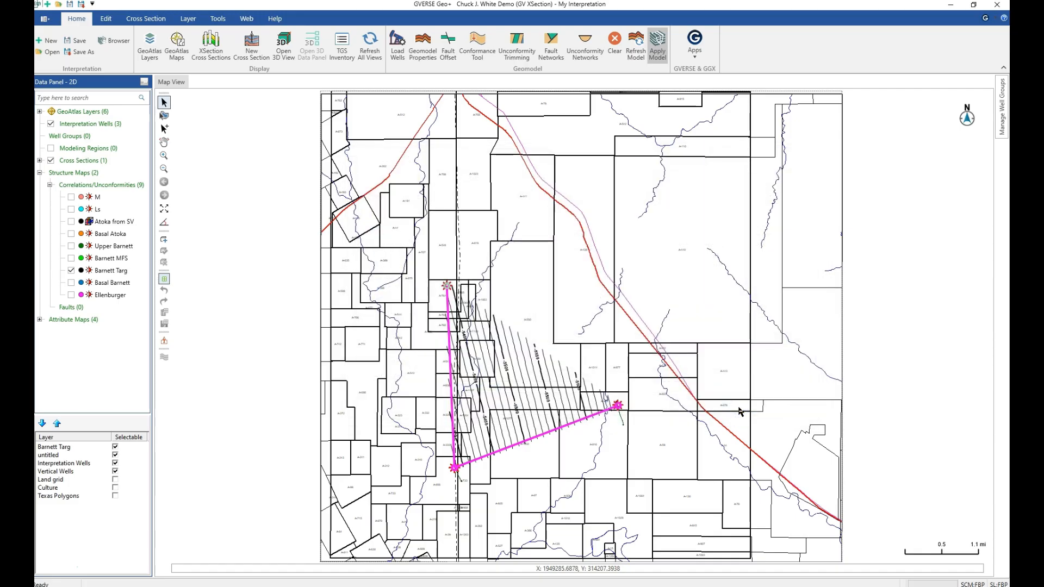
click(570, 411)
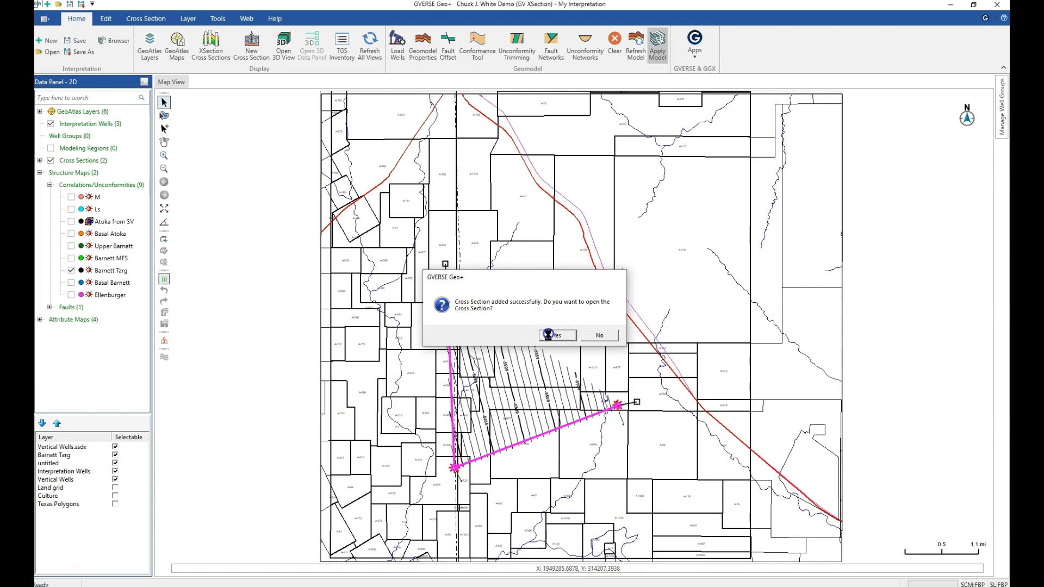
click(554, 334)
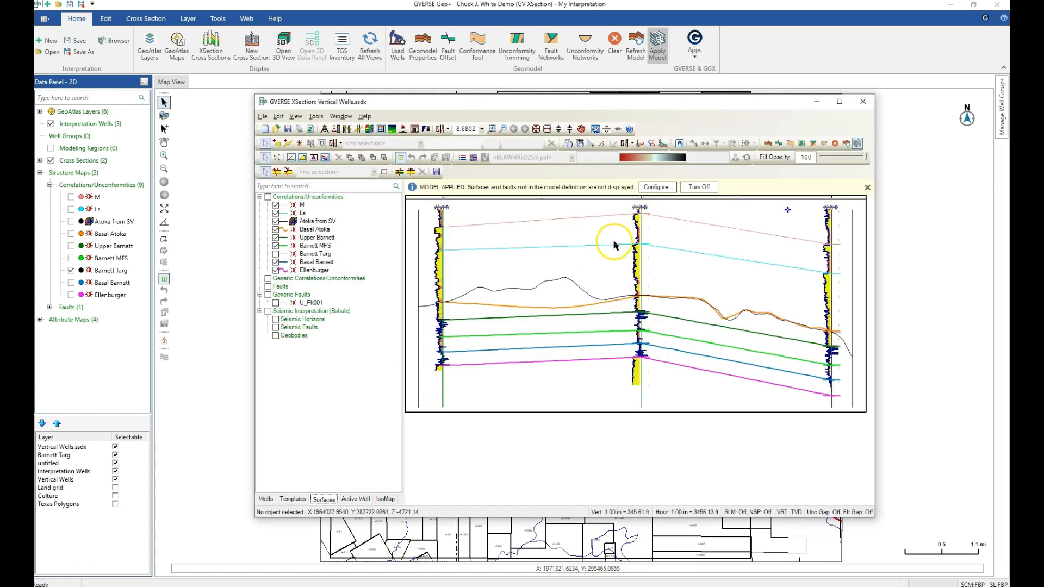
Step: Close the Vertical Wells.ssdx cross section window and select its entry under the map's Cross Sections
click(862, 102)
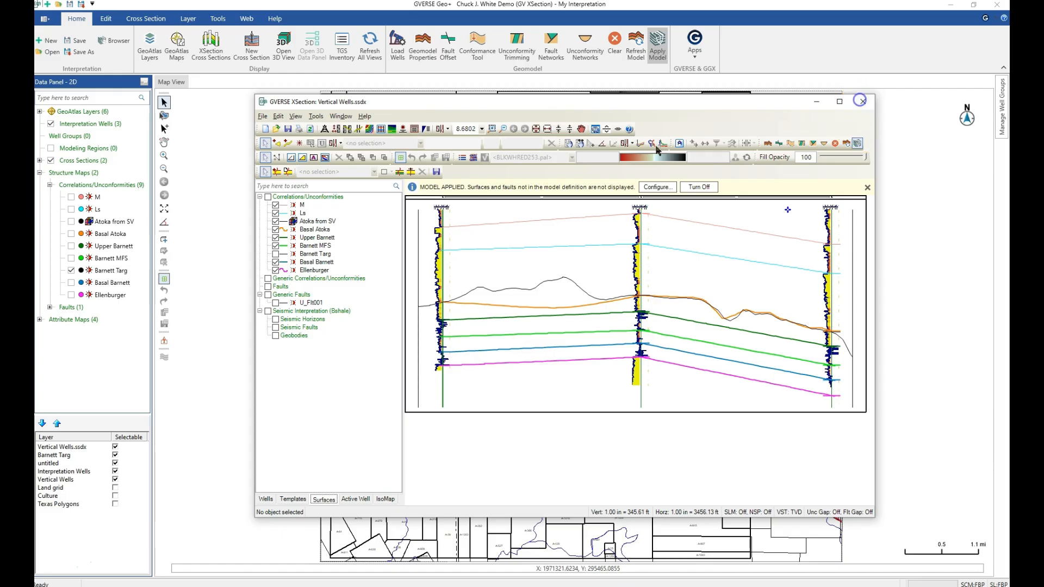
click(39, 161)
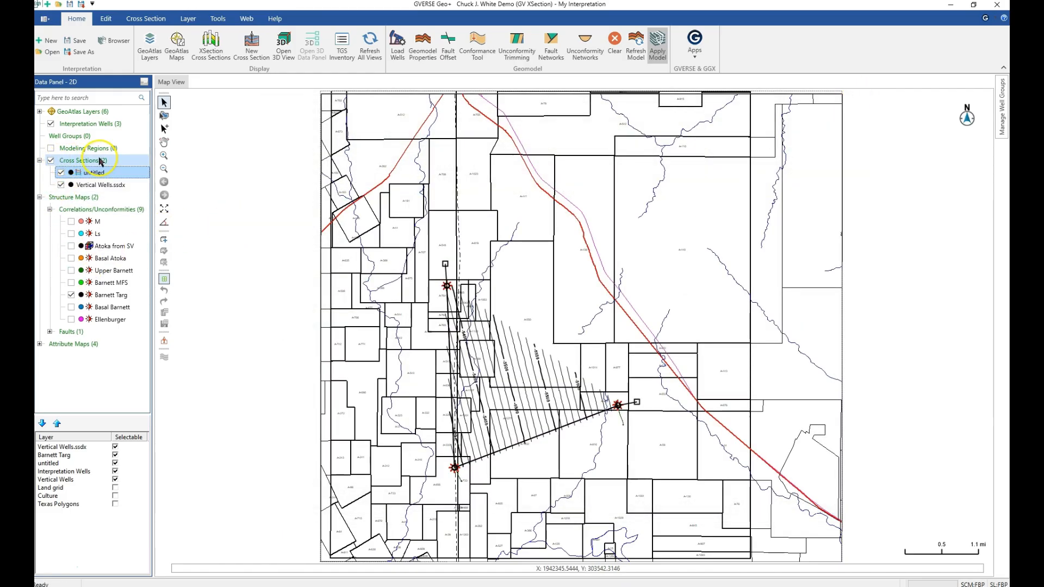
click(86, 186)
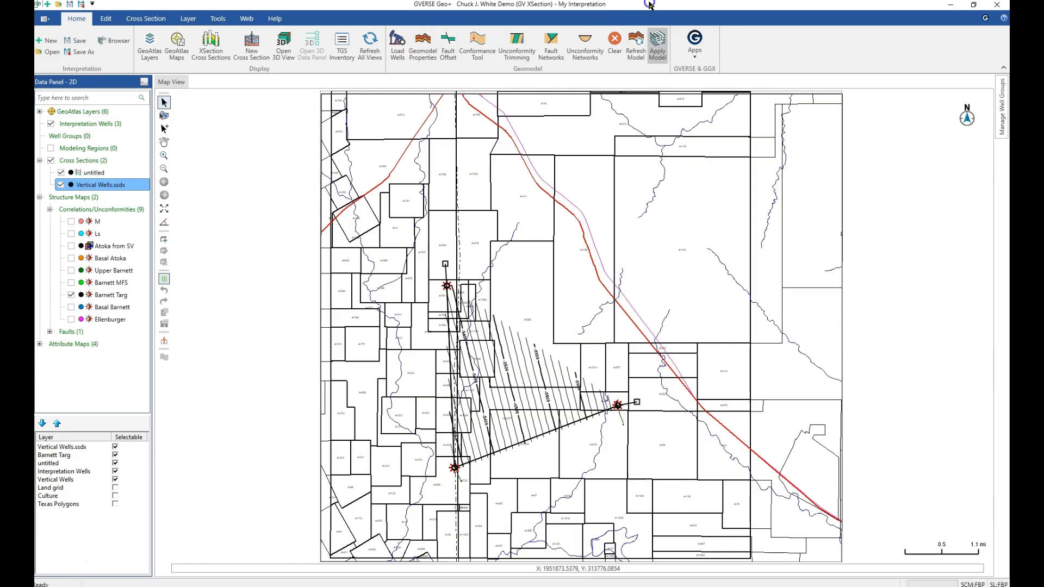
Step: Resize and arrange the map and untitled cross section windows side by side, fitting the cross section to its width
drag(647, 4, 598, 13)
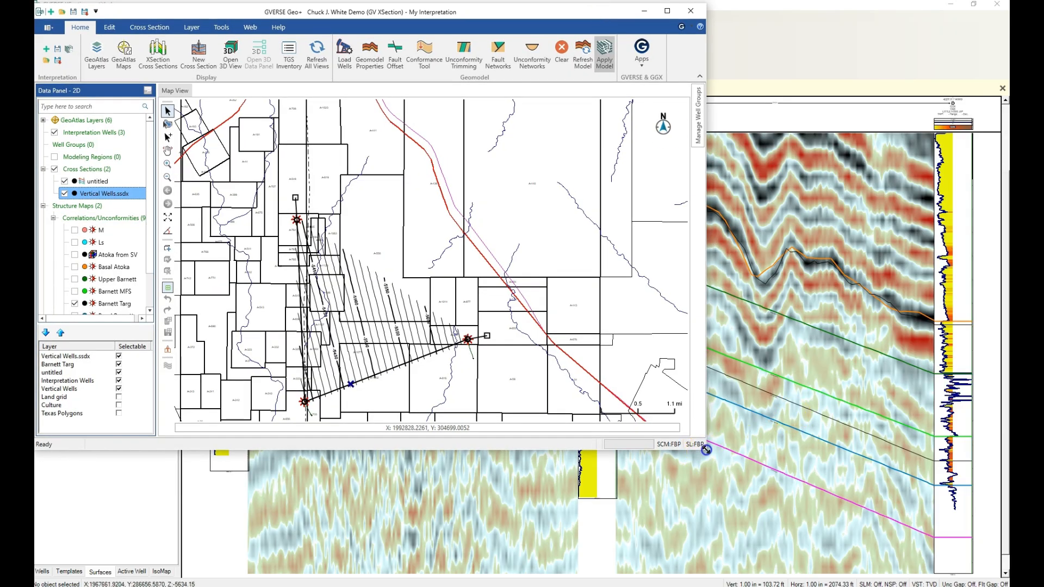
drag(598, 511, 475, 575)
click(974, 4)
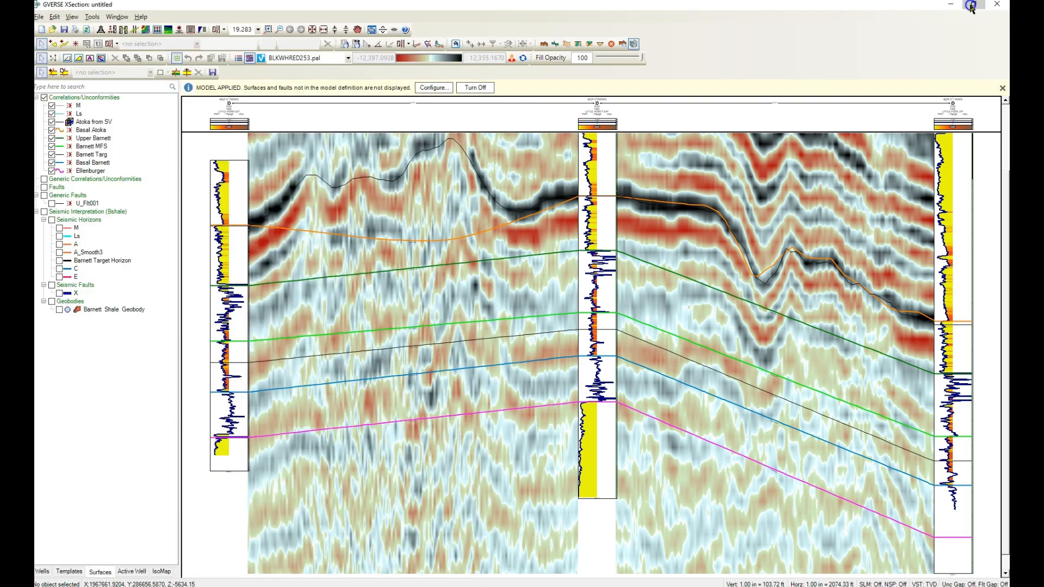
drag(700, 151, 804, 28)
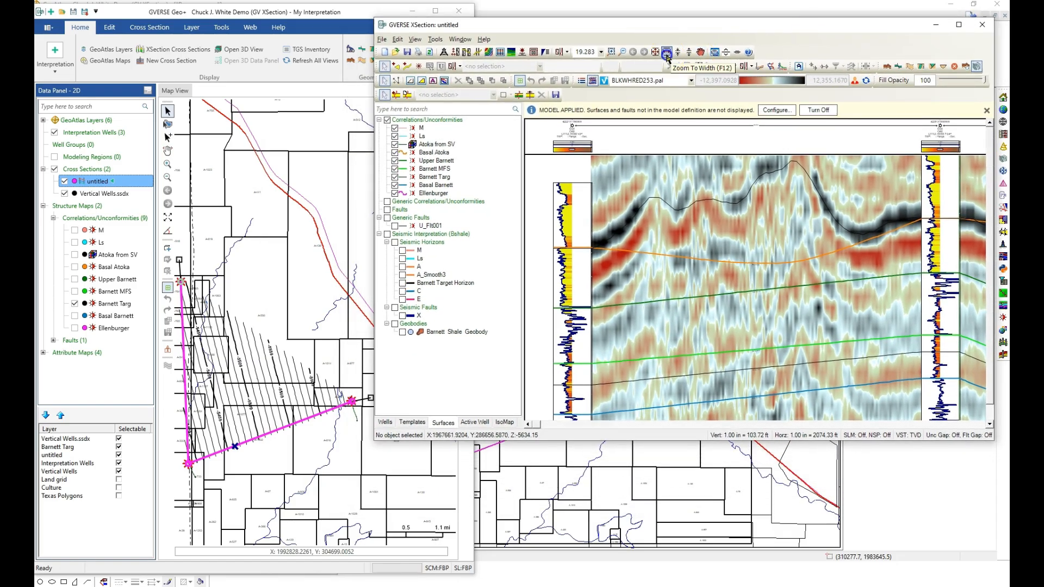
click(666, 52)
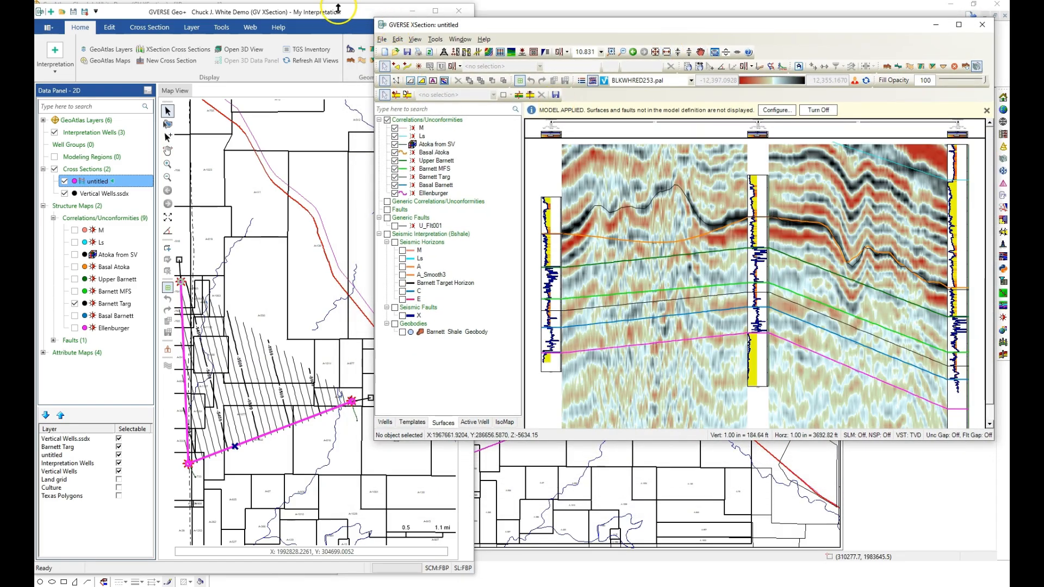
drag(510, 27, 557, 17)
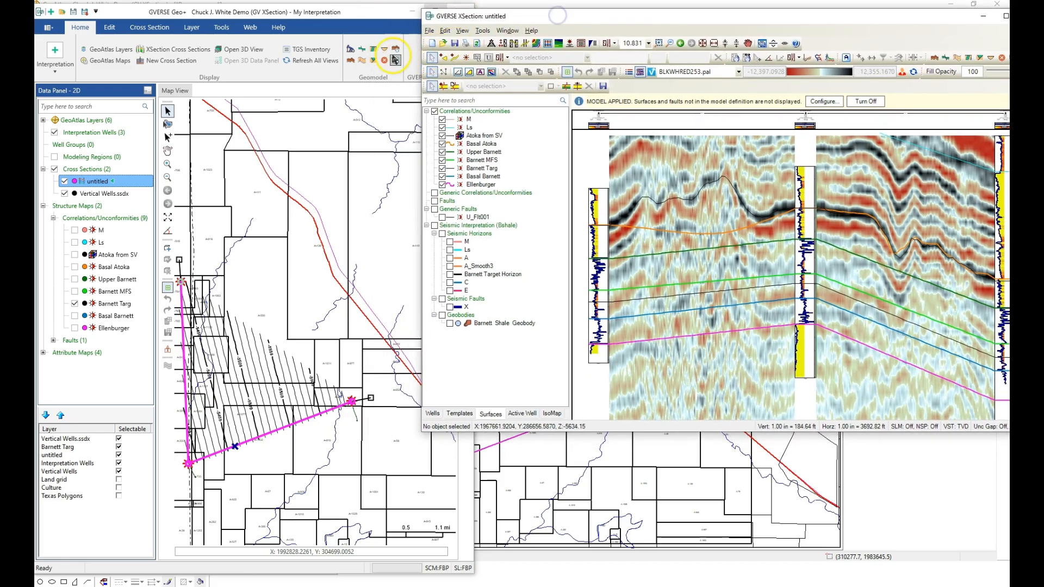
Step: Turn on the Conformance Tool and refresh the geomodel
click(362, 63)
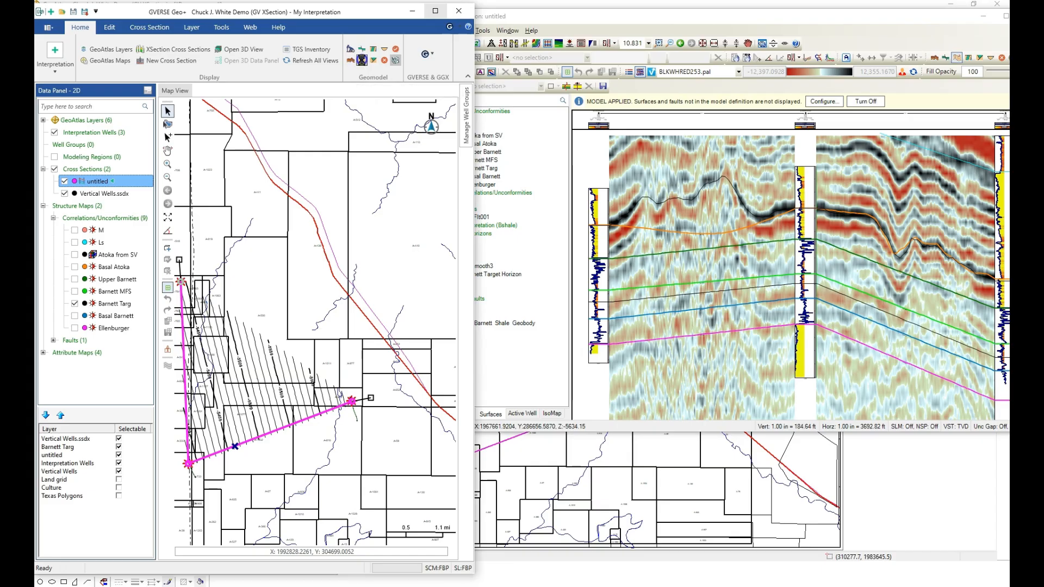
click(396, 52)
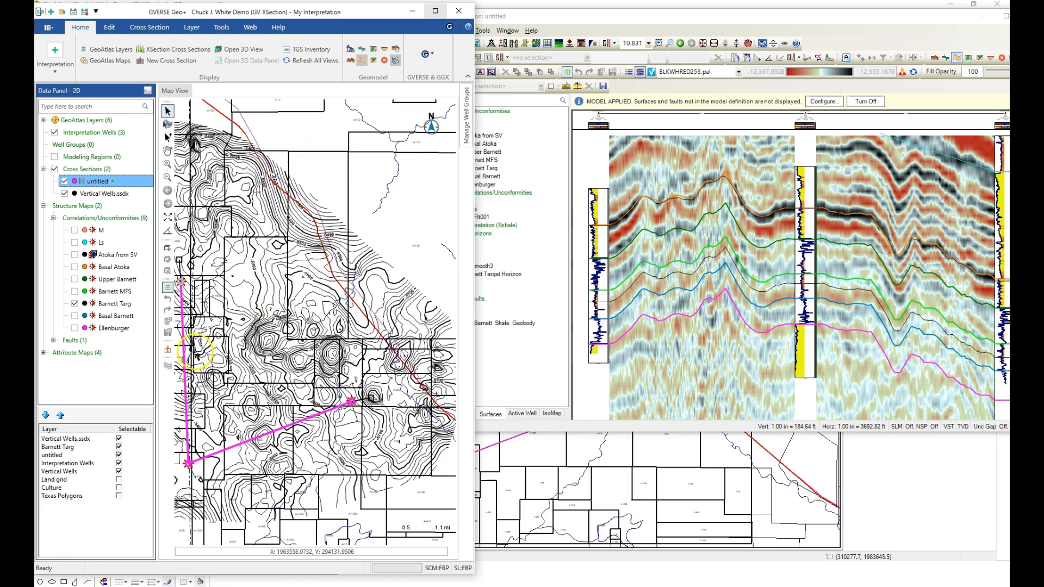
Step: Compare structure maps by swapping Barnett Targ for Atoka from SV, then restoring Barnett Targ
click(111, 306)
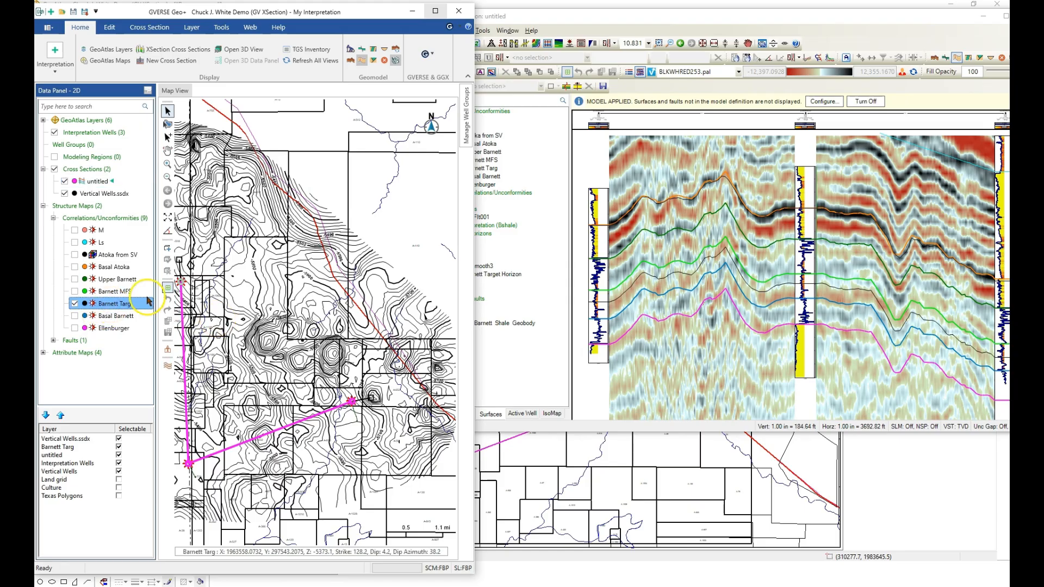
click(74, 305)
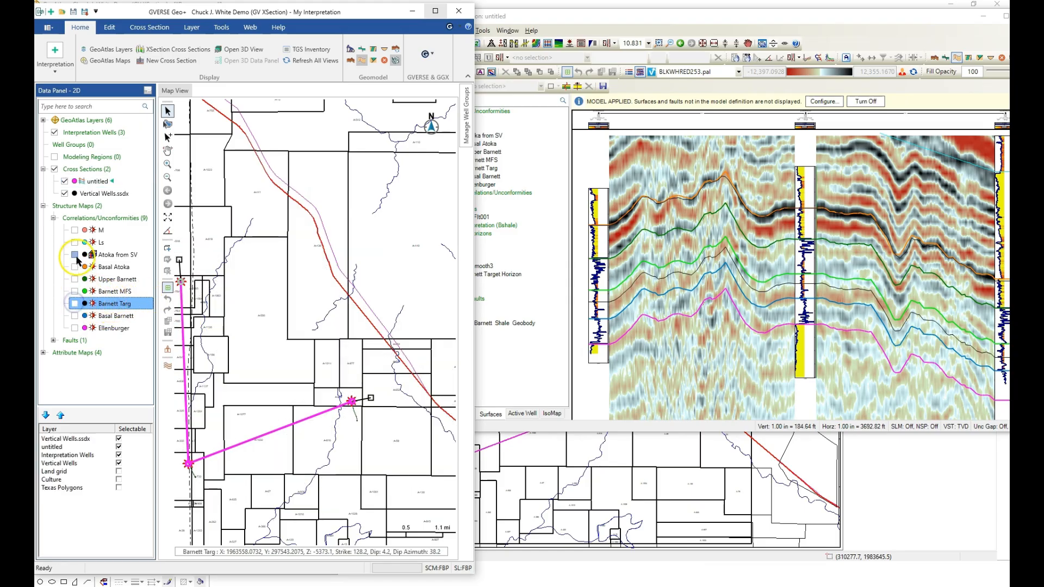
click(74, 255)
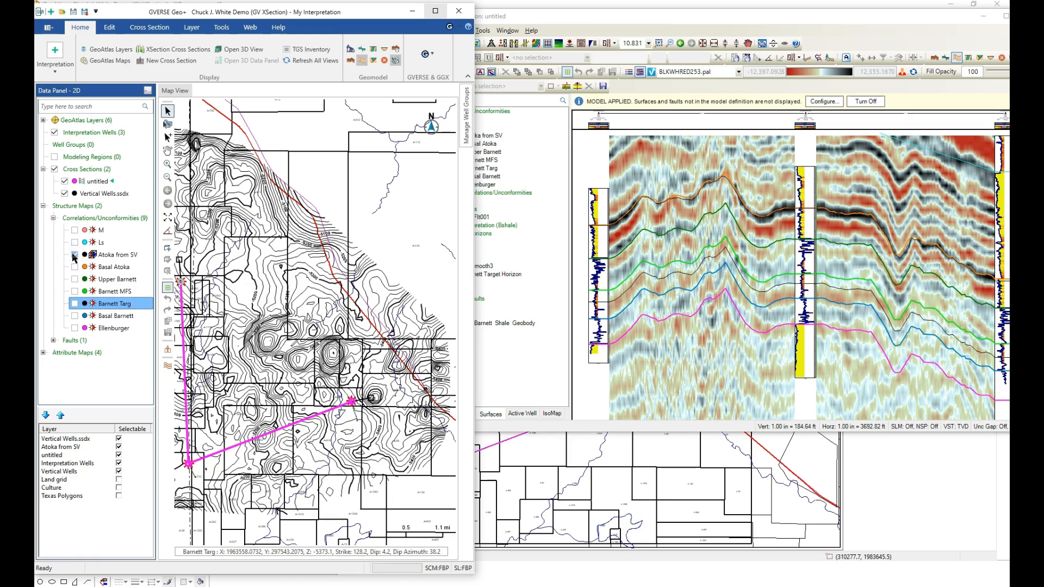
click(74, 255)
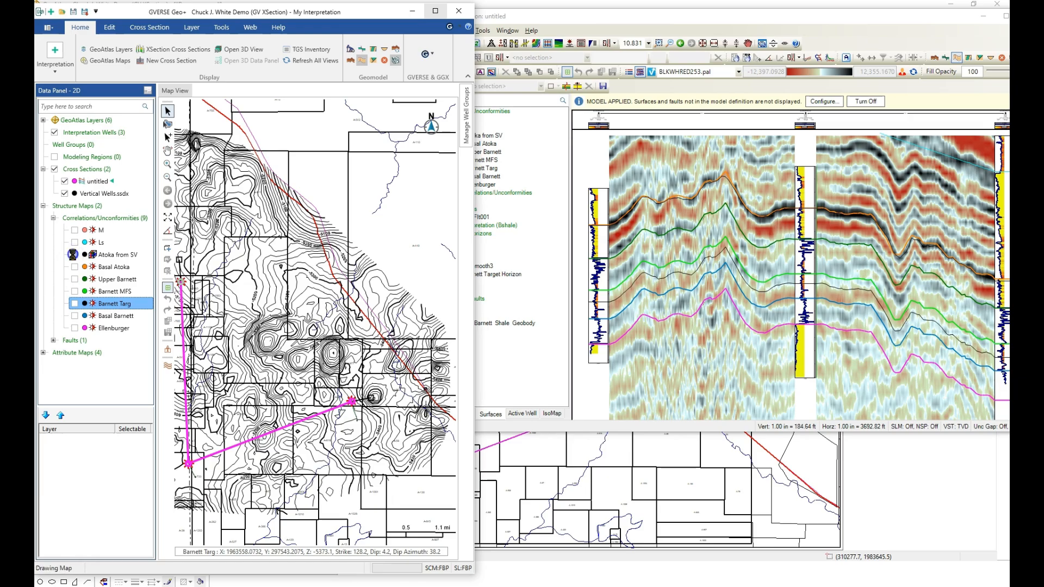
click(74, 304)
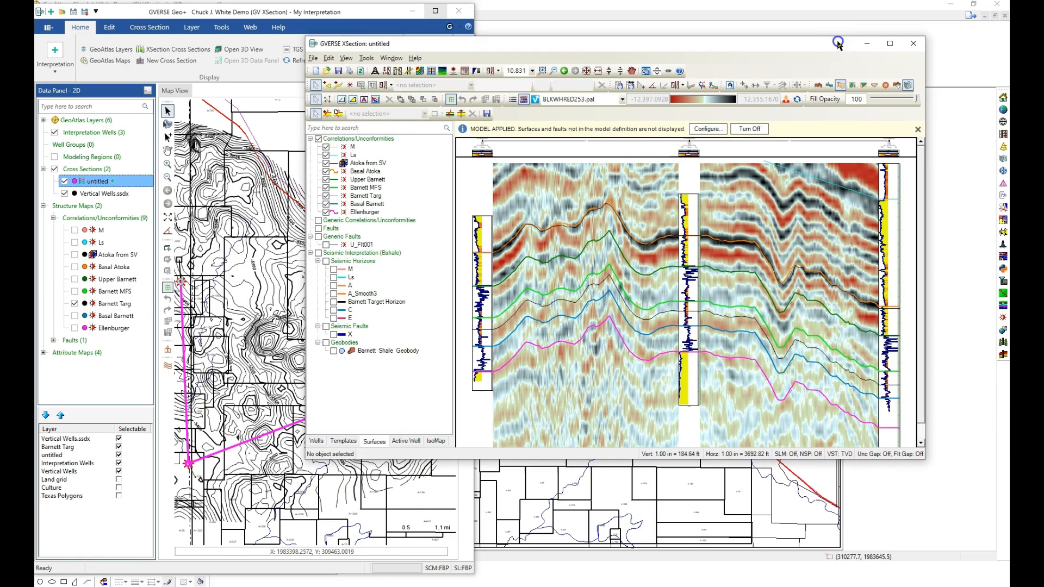
Step: In the maximized cross section, set the unconformity line's height and periodicity multipliers to 250
click(888, 44)
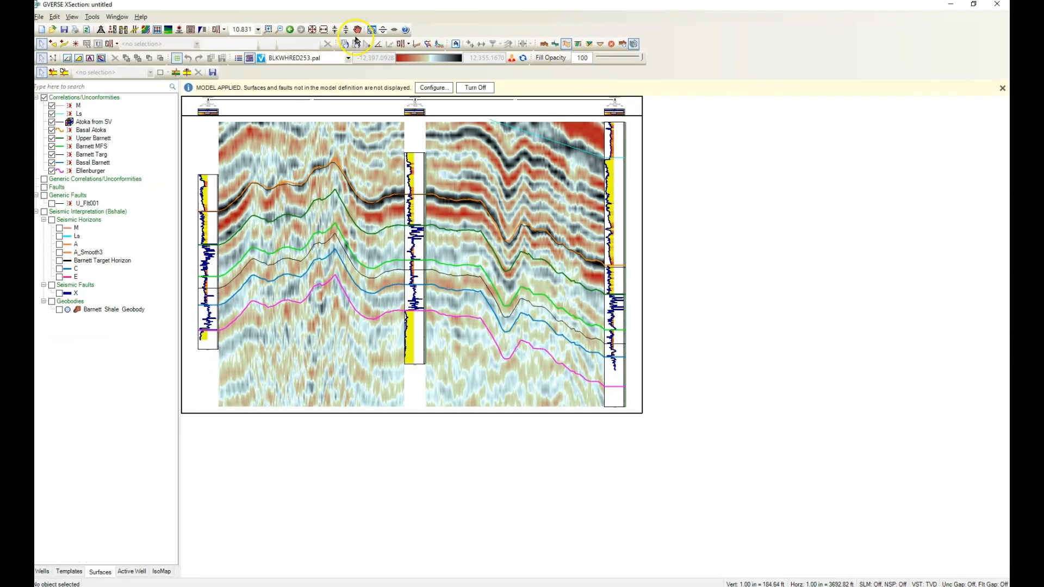
click(312, 30)
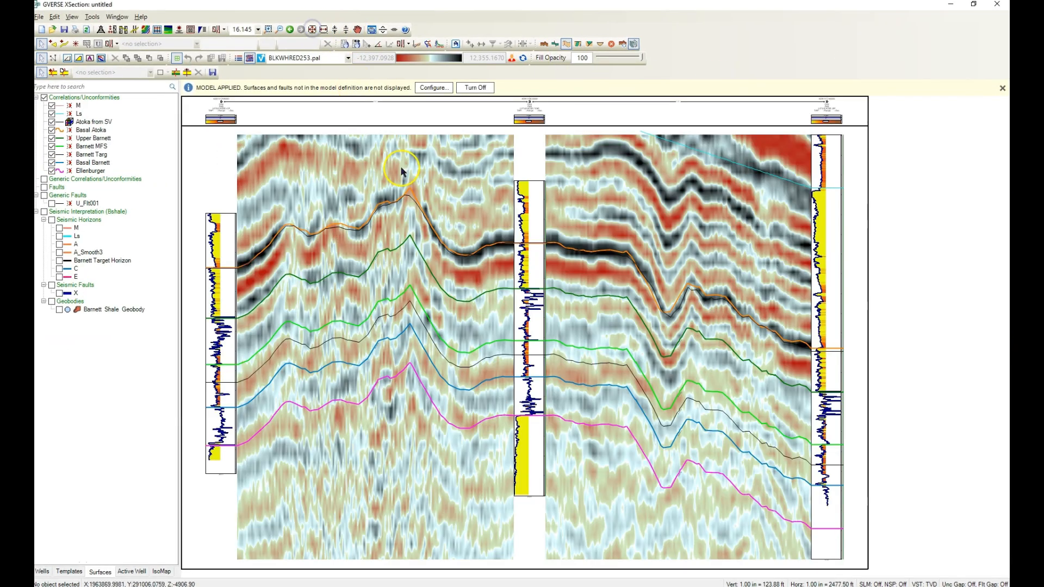
click(266, 30)
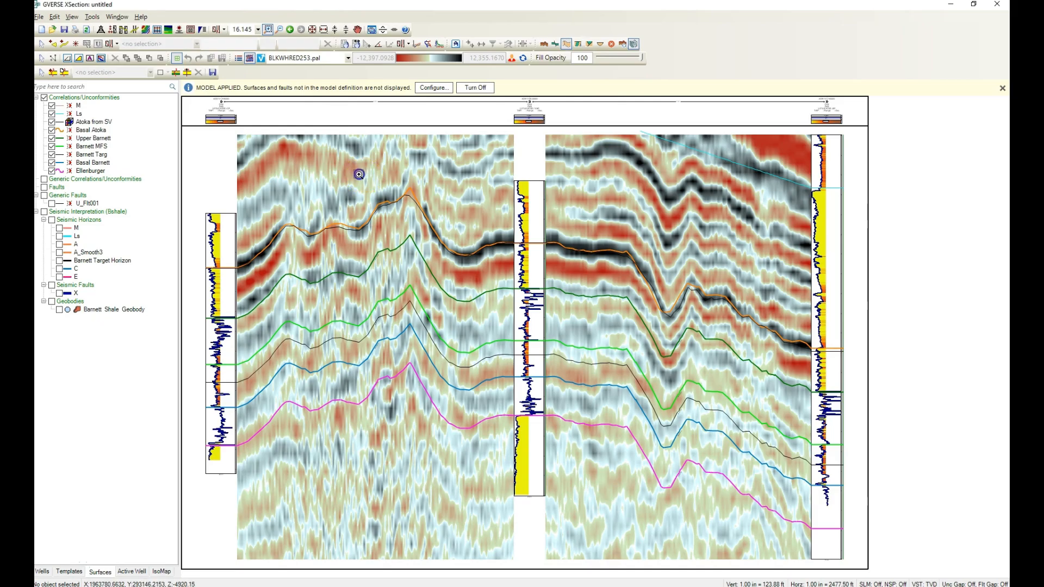
click(555, 315)
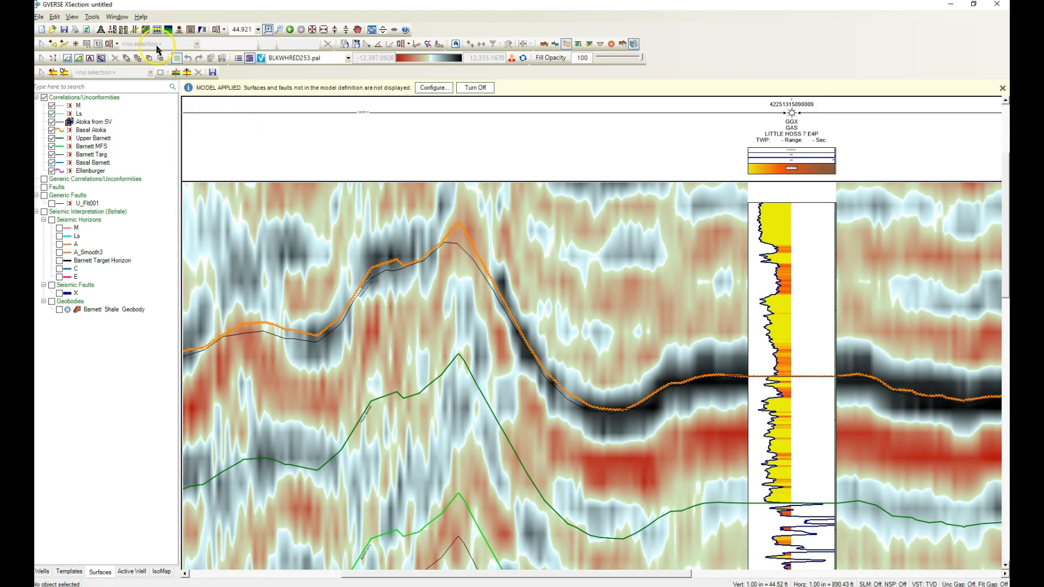
click(123, 29)
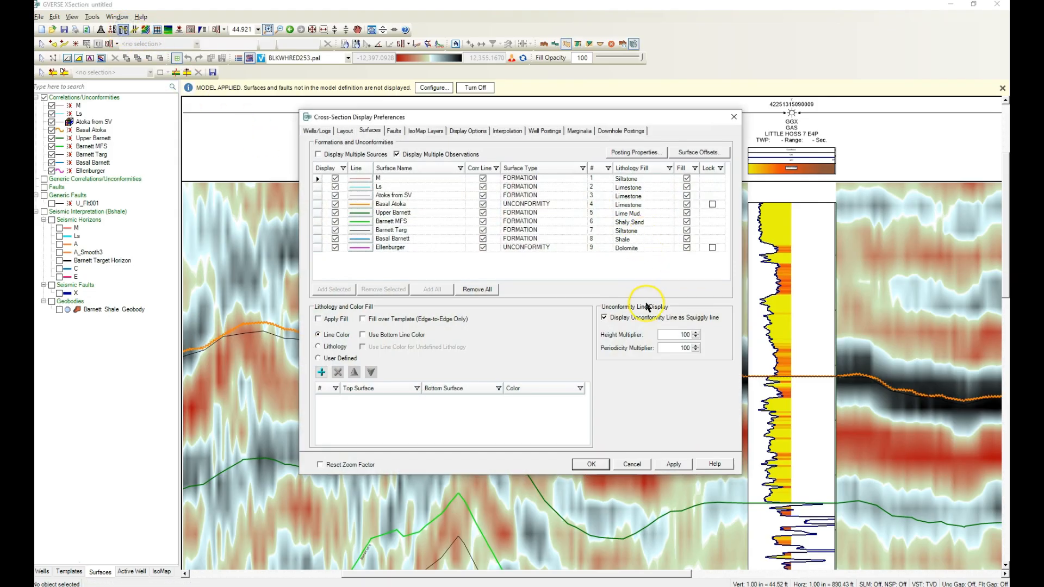
drag(668, 338, 709, 330)
drag(680, 354, 725, 351)
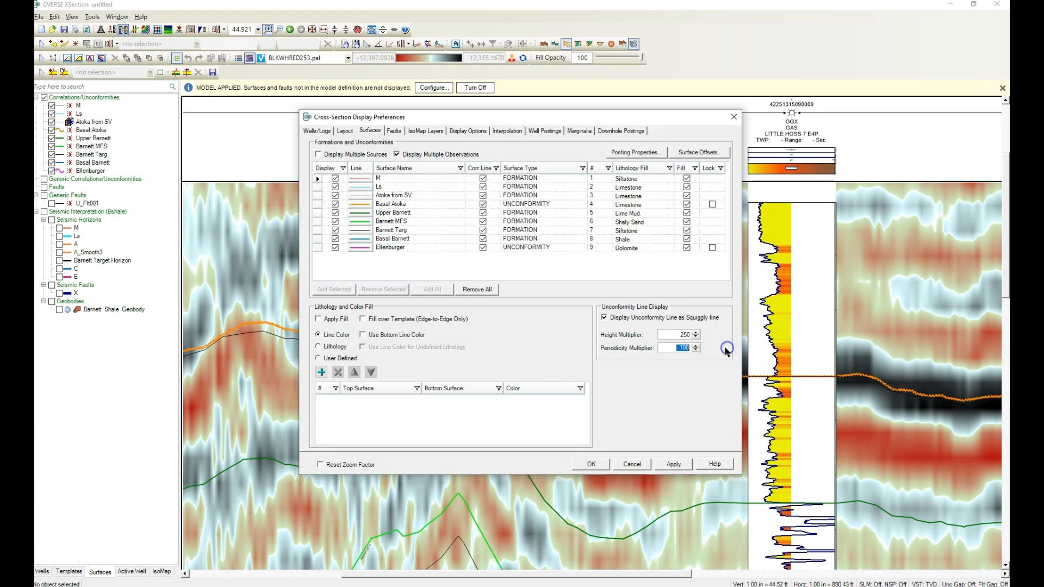
text(250)
click(591, 466)
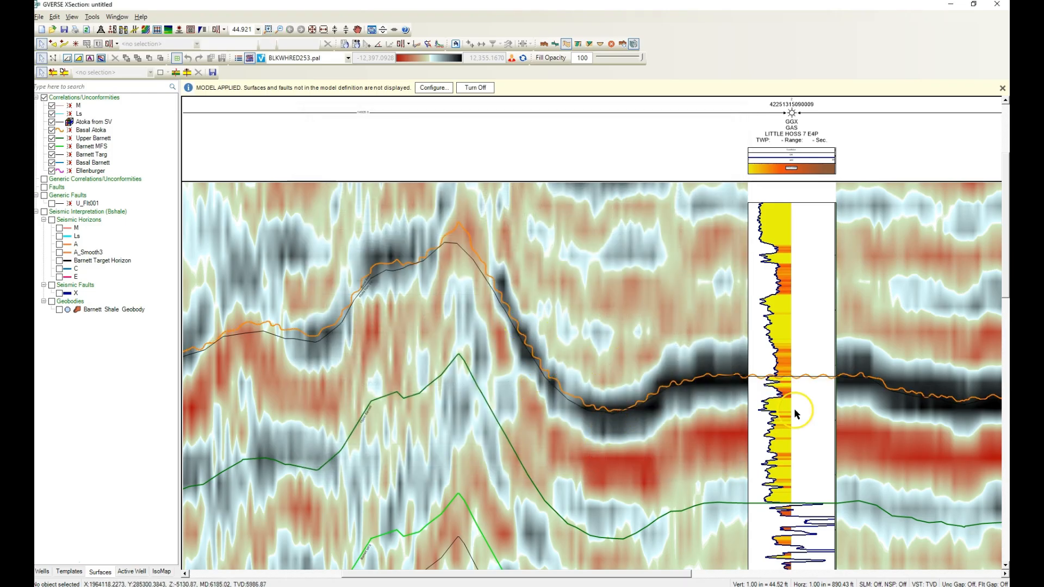
Step: Display the Barnett Shale Geobody across the full cross section
click(313, 30)
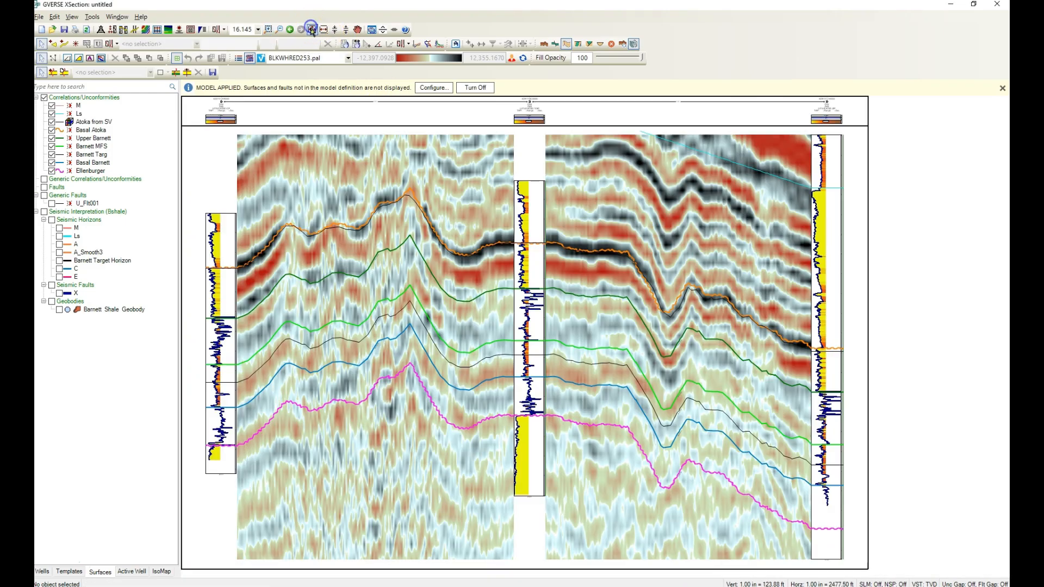
click(60, 309)
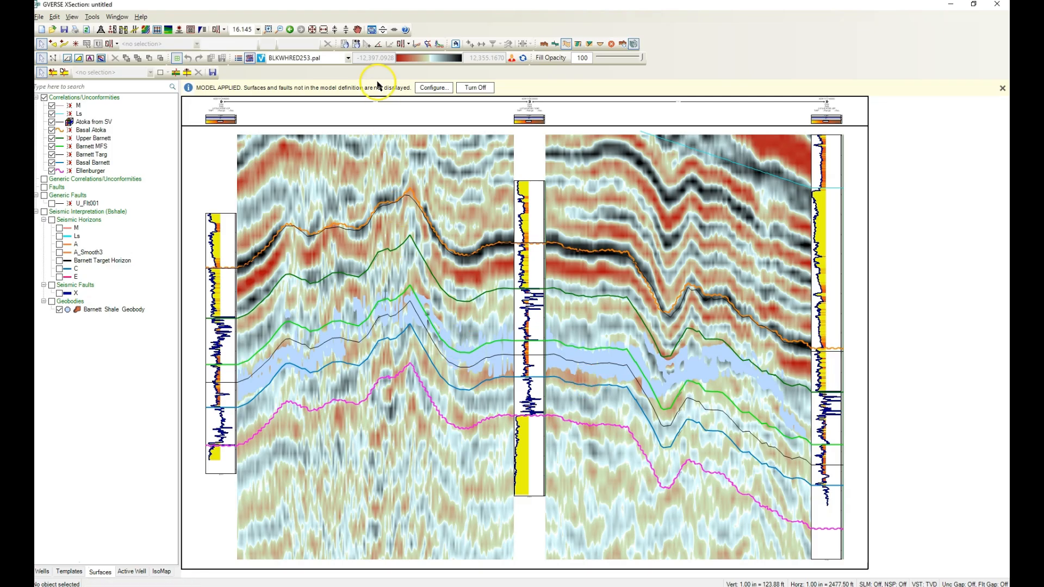
Step: Switch to the GVERSE Geo+ map, maximize it, and hide the Satellite Barnett Areal layer
click(373, 31)
double_click(437, 13)
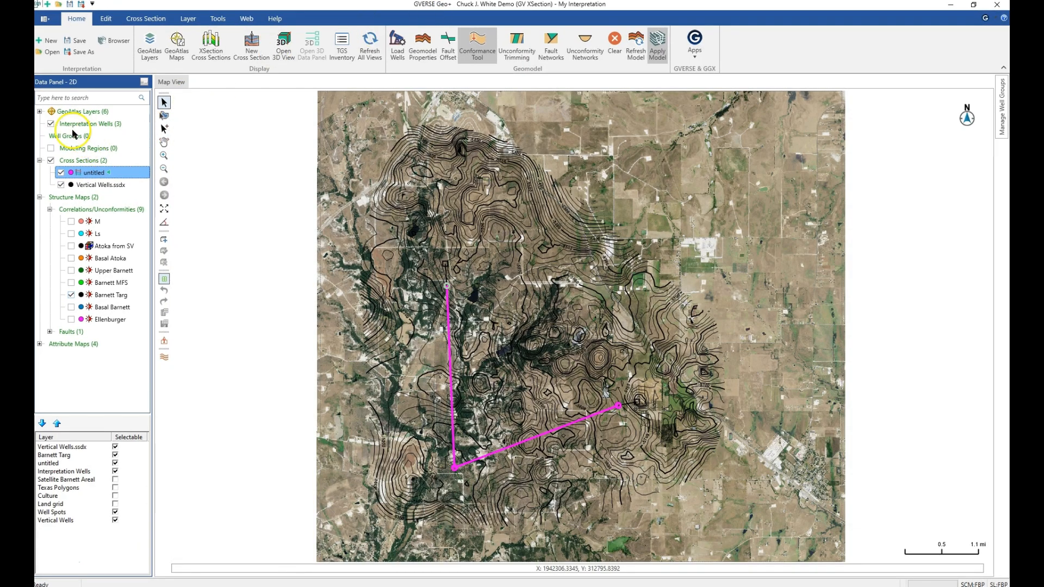
click(40, 111)
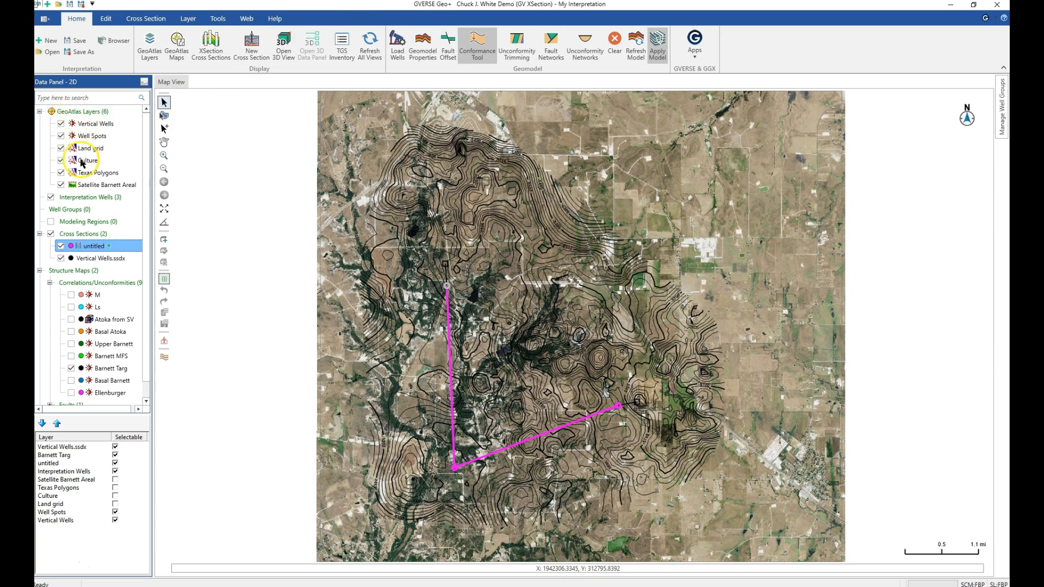
click(61, 185)
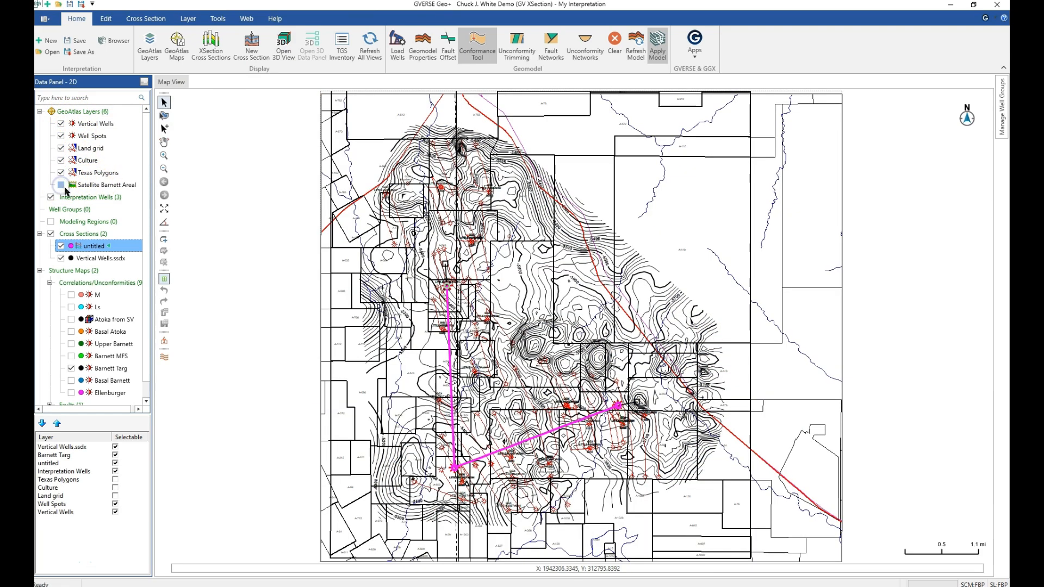
Step: Turn on contour color fill for the Barnett Targ structure map and show the color palette legend
click(111, 368)
right_click(112, 369)
click(133, 375)
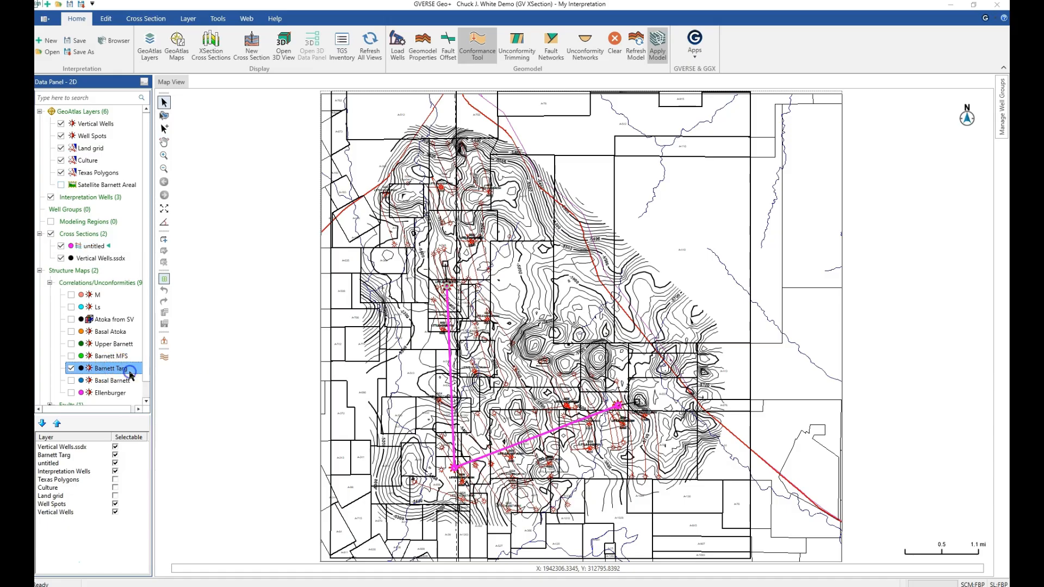
click(435, 201)
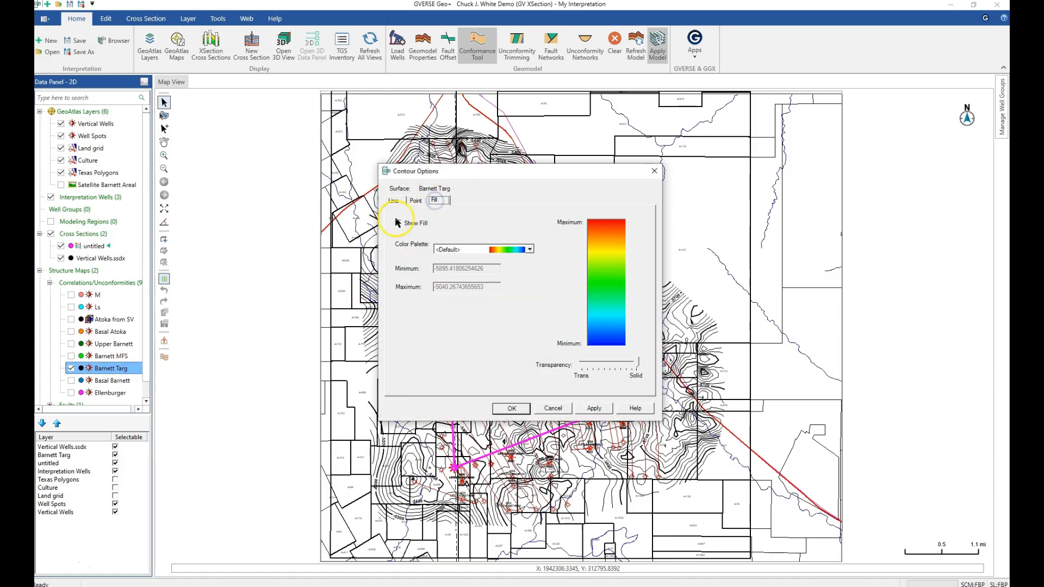
click(398, 223)
click(511, 408)
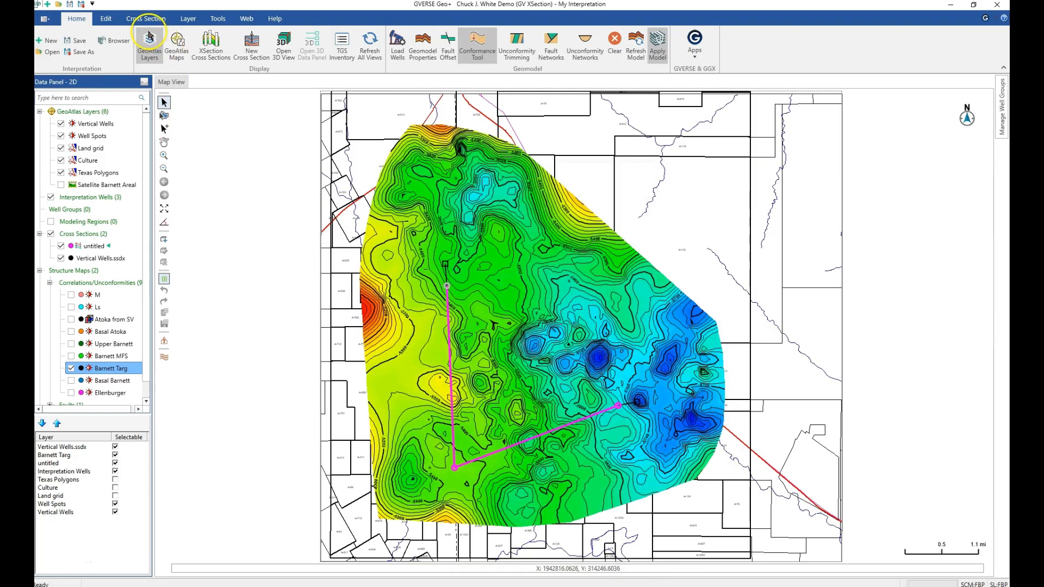
click(106, 22)
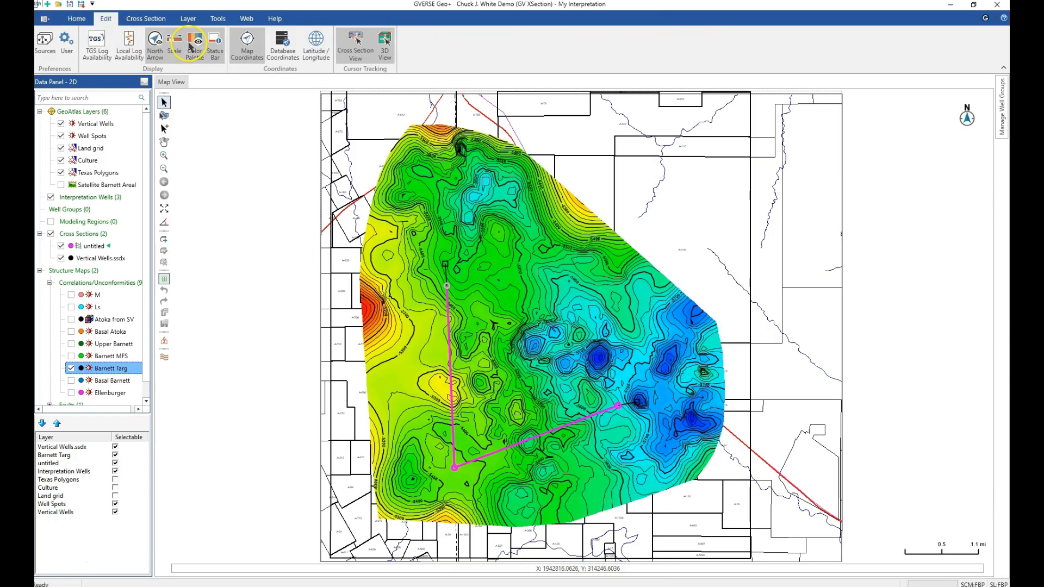
click(193, 44)
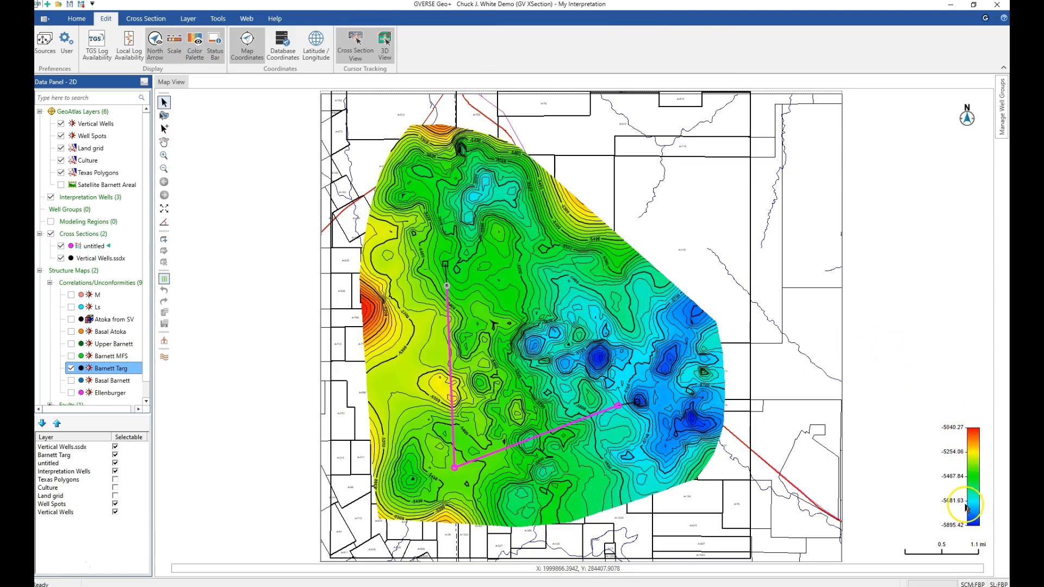
Step: Move the Barnett Targ layer to the end of the layer order, beneath Vertical Wells
click(60, 460)
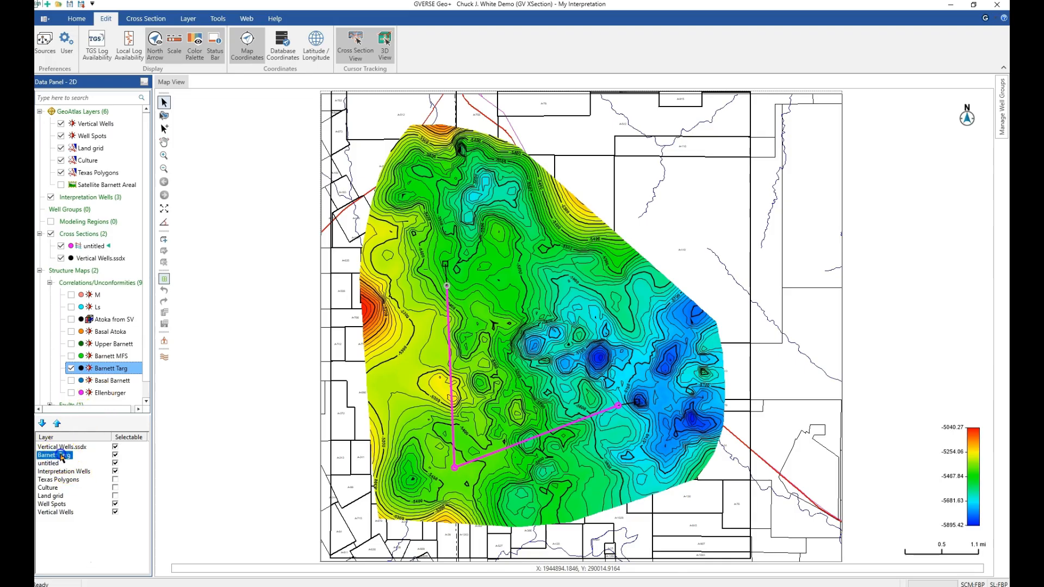
drag(65, 514, 67, 517)
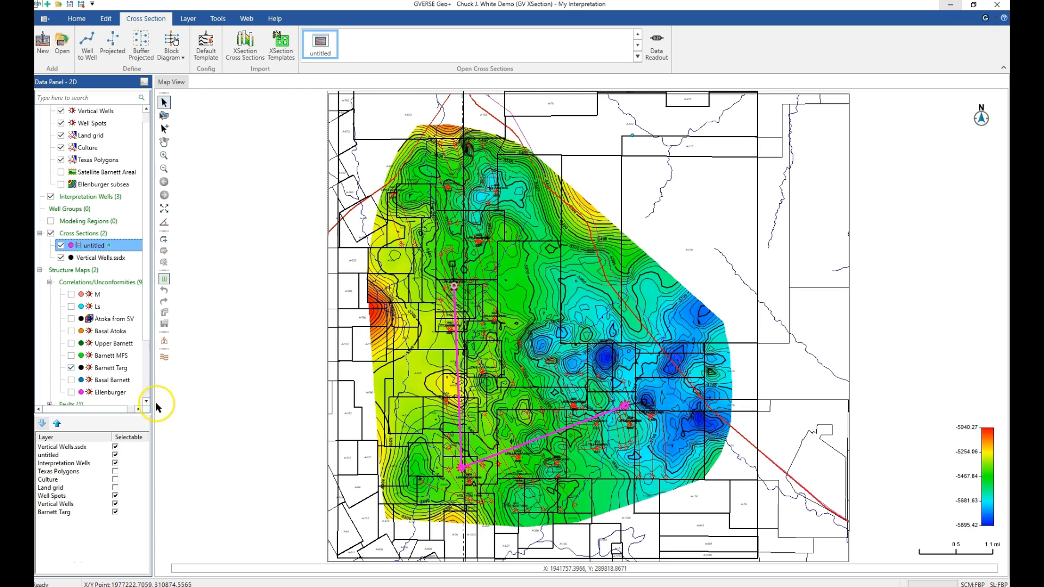
Step: Hide the Barnett Targ structure map and display the Barnett Thickness map on the map view
click(71, 367)
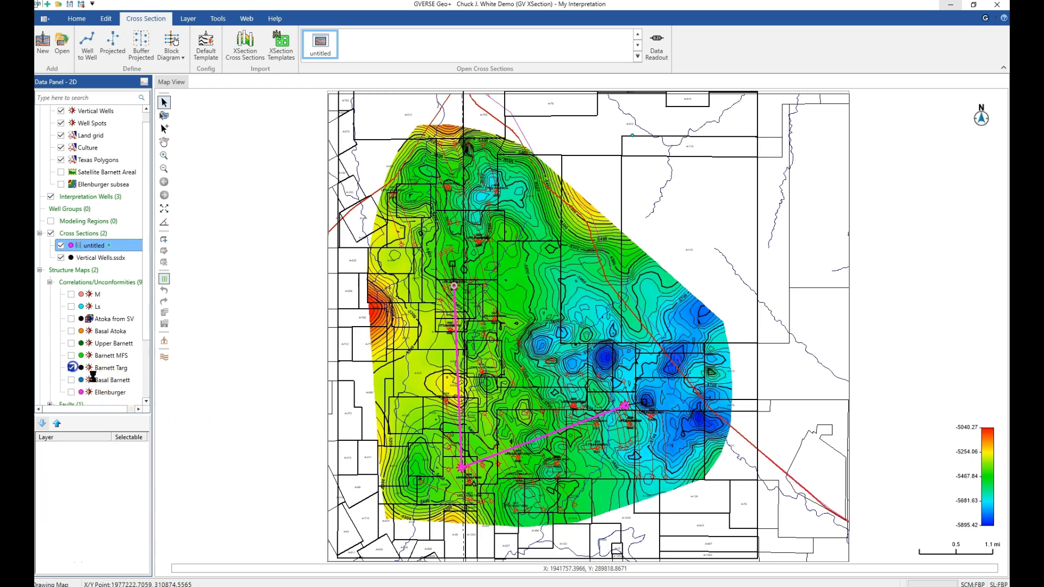
click(145, 401)
click(145, 401)
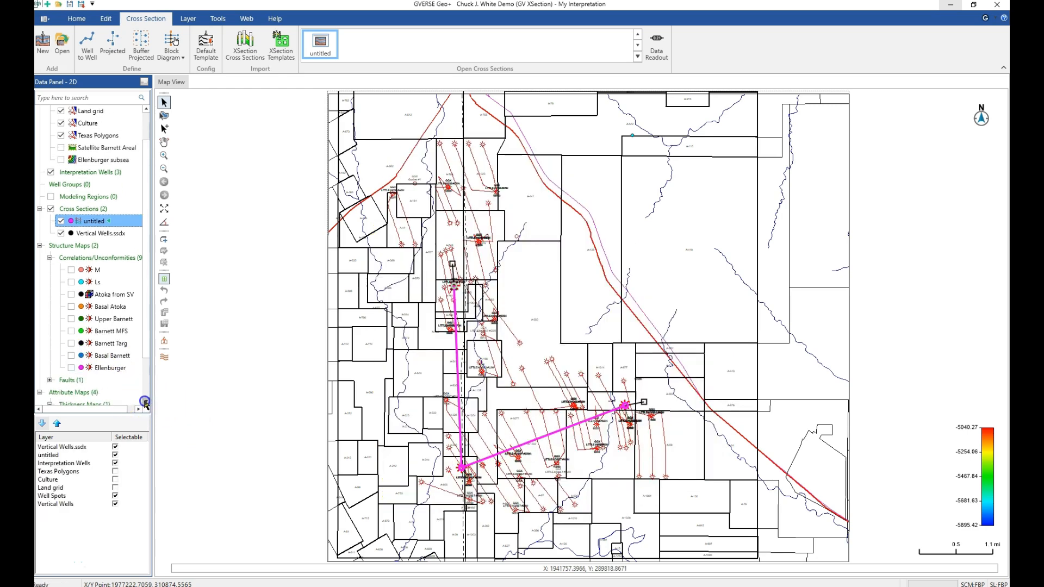
click(145, 402)
click(145, 402)
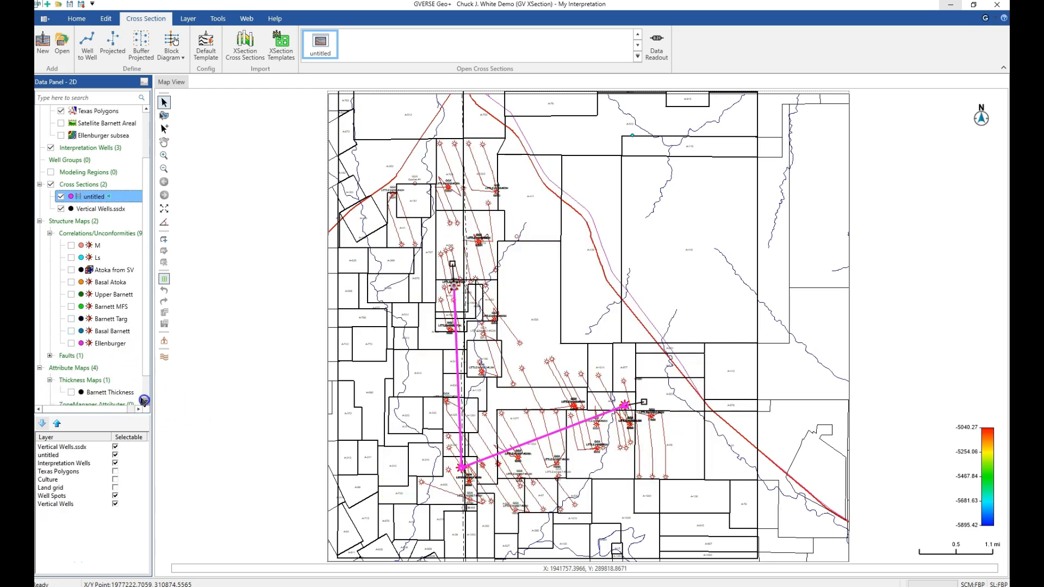
click(71, 392)
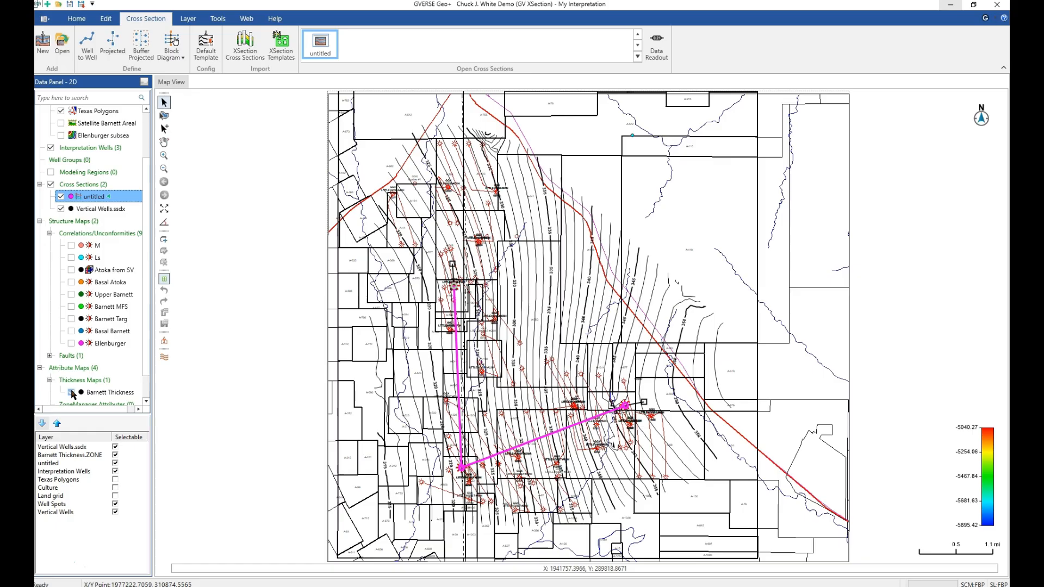
Step: Hide the Barnett Thickness map and redisplay the Barnett Targ structure map
click(71, 392)
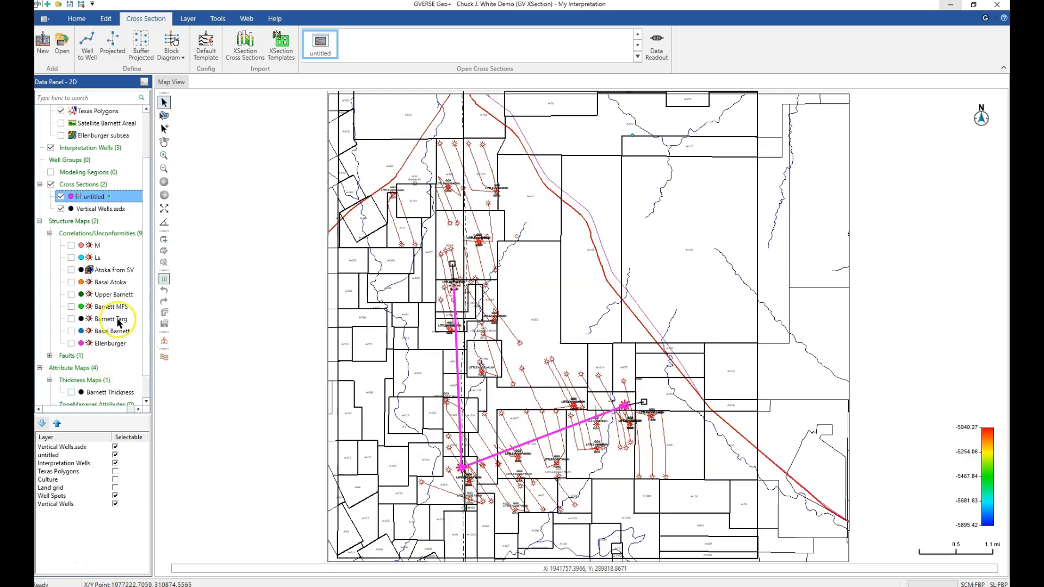
click(72, 319)
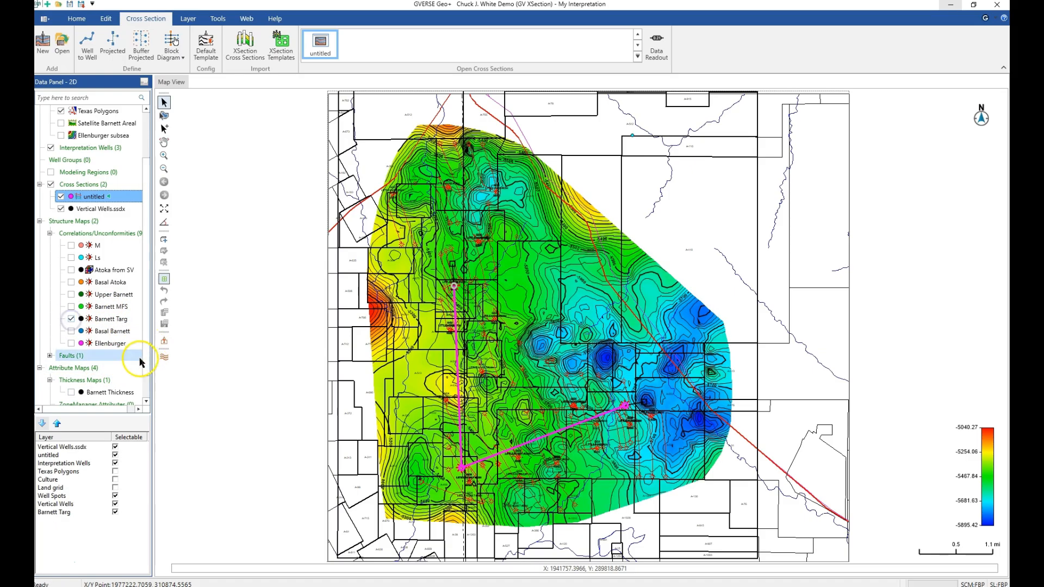
scroll(145, 372, down, 1)
drag(145, 371, 155, 332)
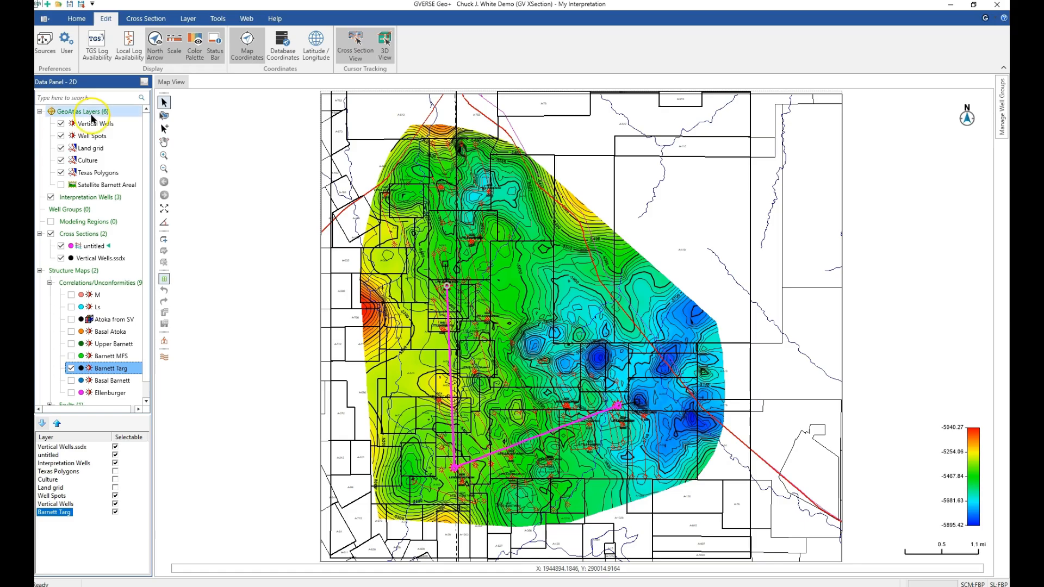
Step: Open a 3D view beside the map and frame the untitled cross section in it
click(77, 18)
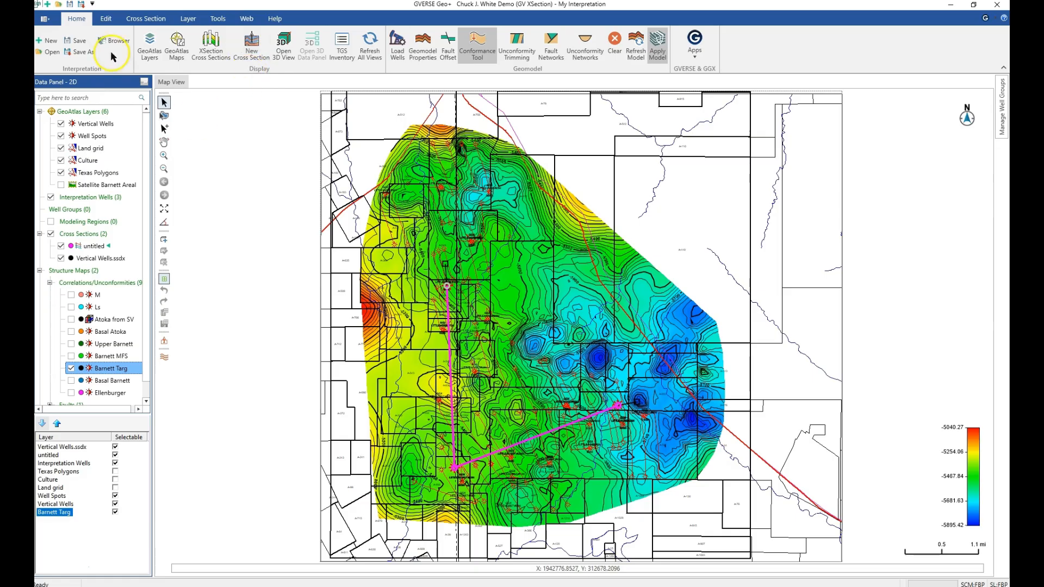
click(284, 53)
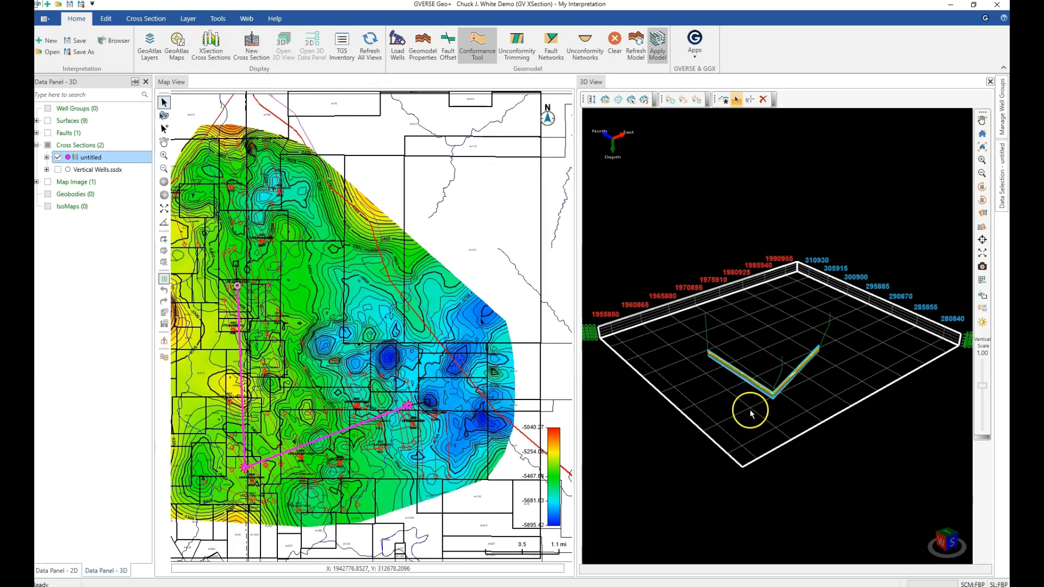
scroll(764, 405, up, 2)
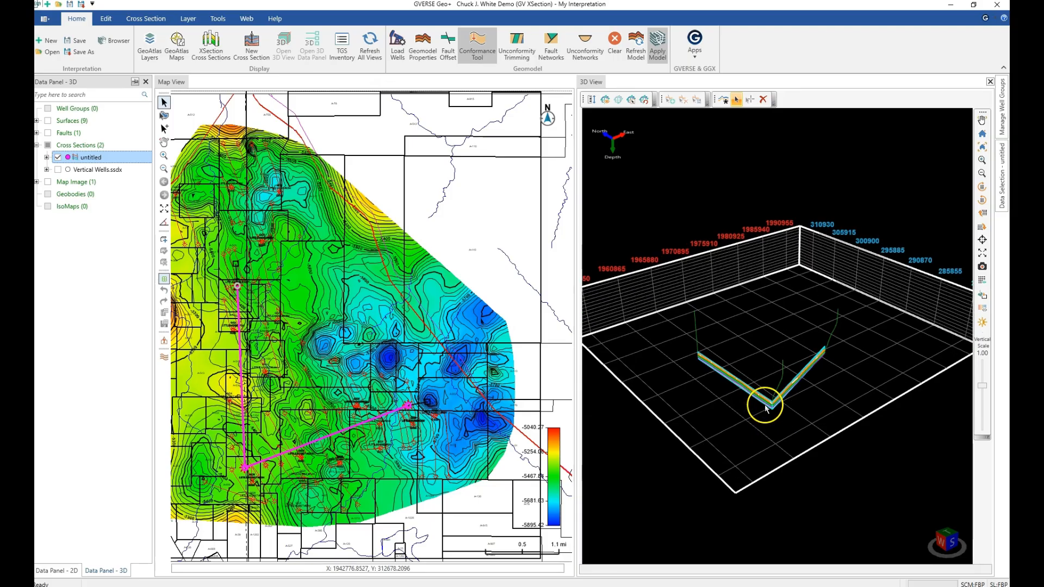
drag(766, 409, 764, 397)
scroll(764, 404, up, 3)
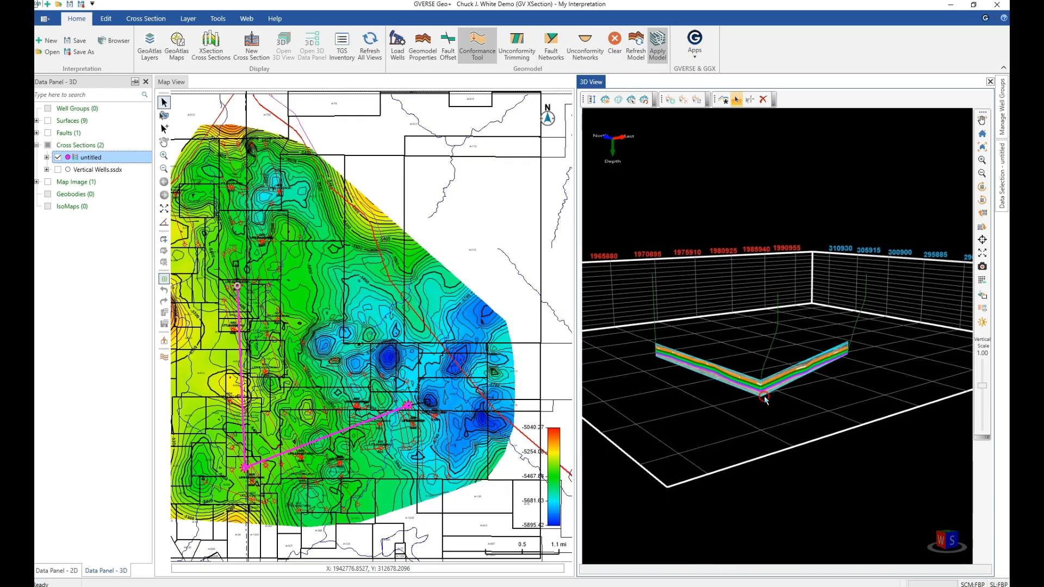
Step: Exaggerate the 3D view's vertical scale to about 4.18 so the cross section's seismic and surfaces stretch vertically
click(981, 390)
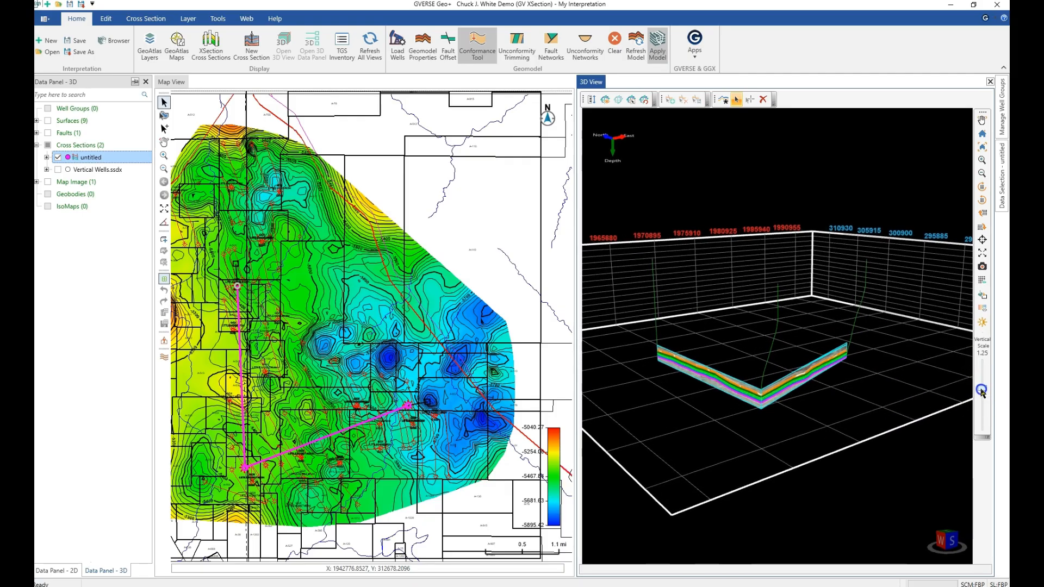
drag(981, 390, 980, 404)
mouse_move(819, 443)
mouse_down()
mouse_move(822, 411)
mouse_move(818, 422)
mouse_up()
scroll(810, 423, up, 4)
drag(786, 380, 794, 373)
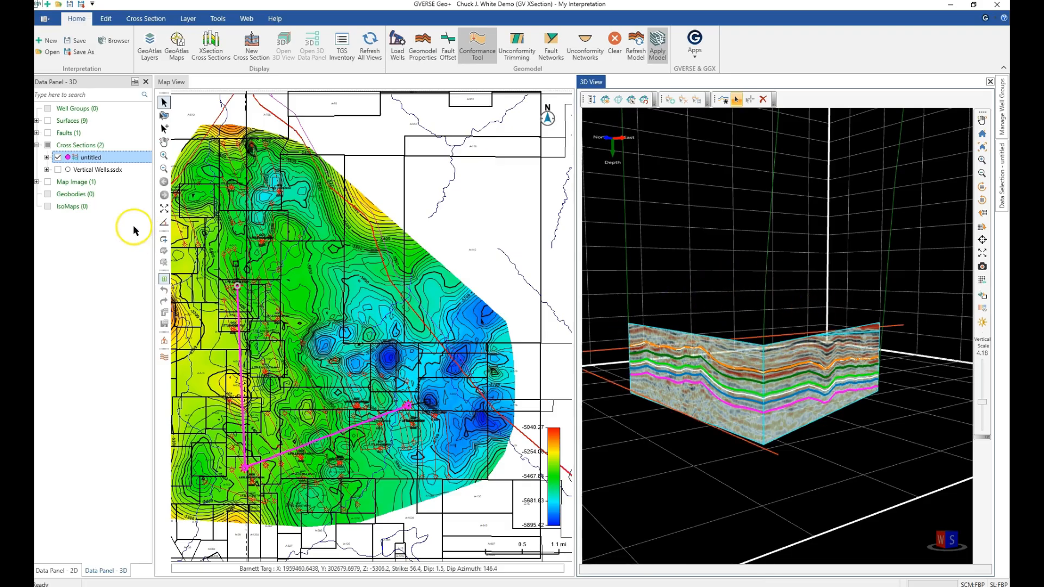
Step: Display the Barnett Targ surface in the 3D view together with the cross section
click(36, 123)
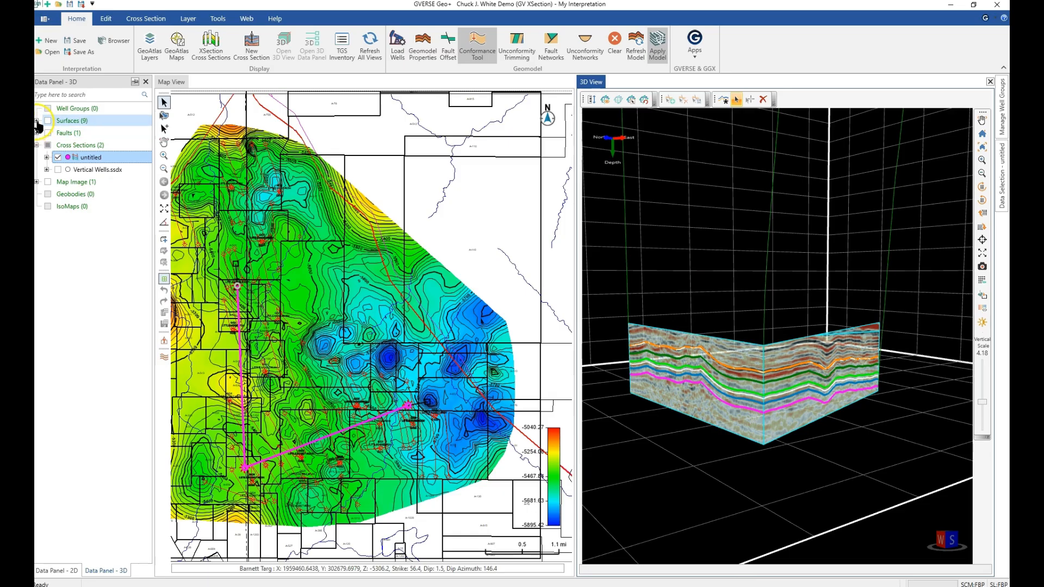
click(37, 121)
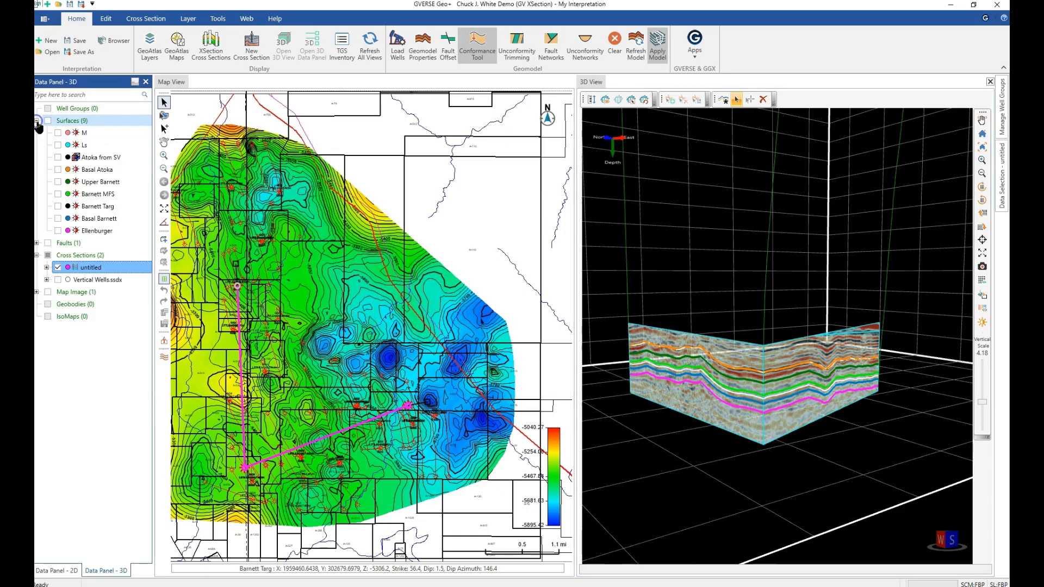
click(58, 206)
drag(730, 383, 710, 405)
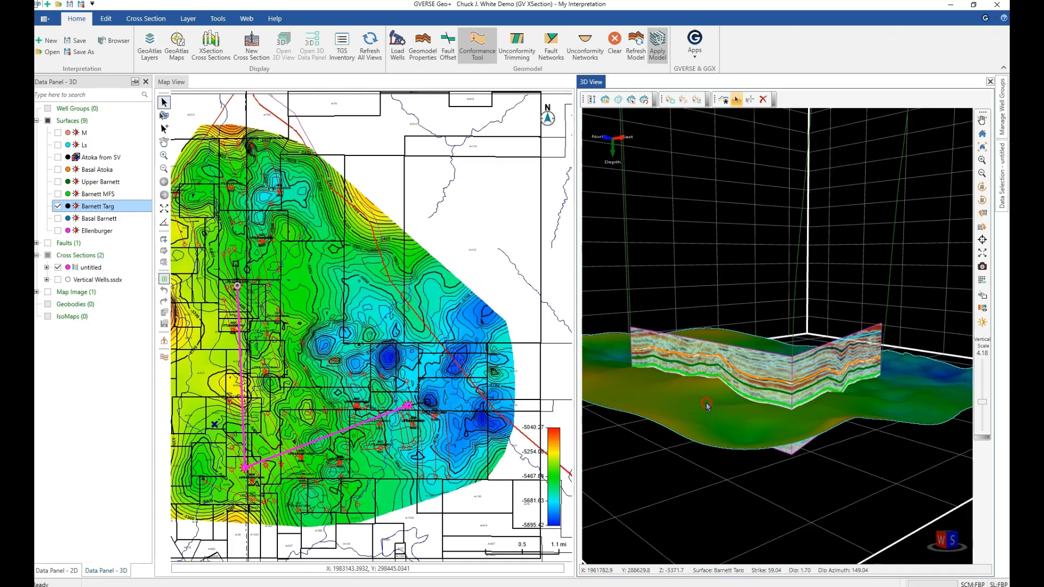
Step: Turn on contours for the Barnett Targ surface in the 3D view
right_click(706, 405)
click(740, 419)
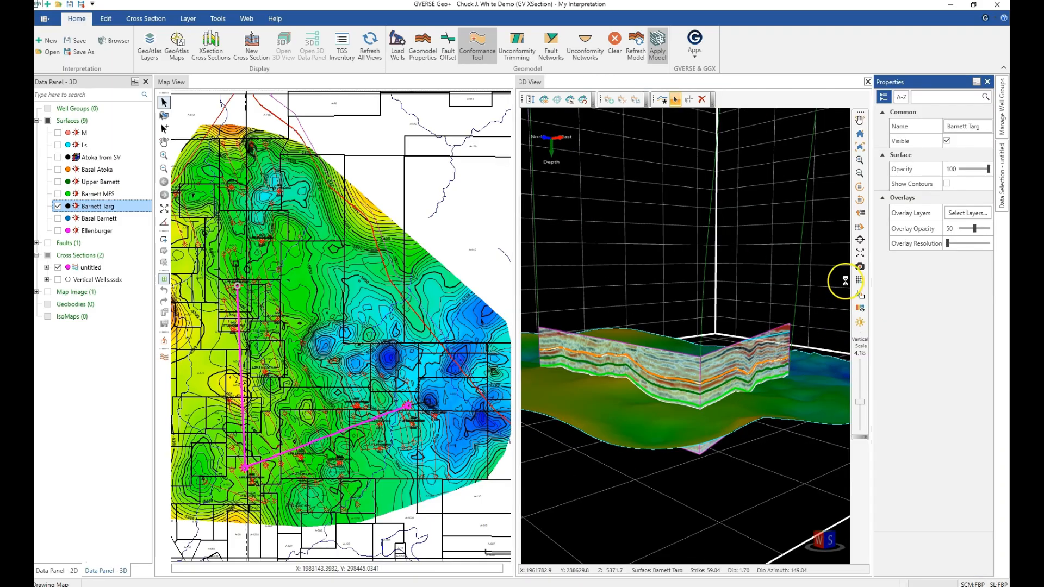
click(947, 185)
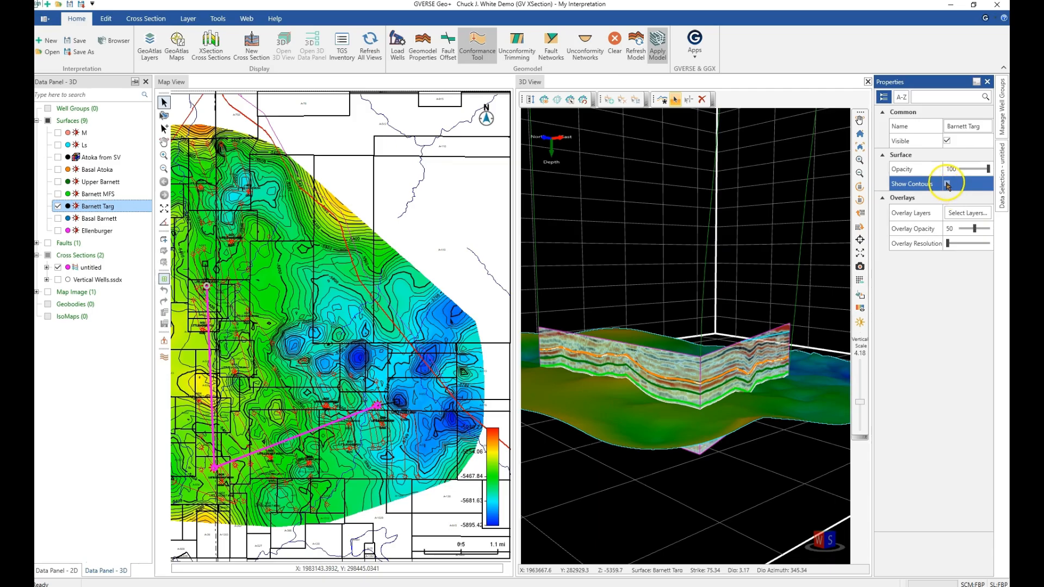
click(947, 184)
Step: Overlay the Land grid, Culture and Texas Polygons layers on the Barnett Targ 3D surface and close its properties
click(976, 216)
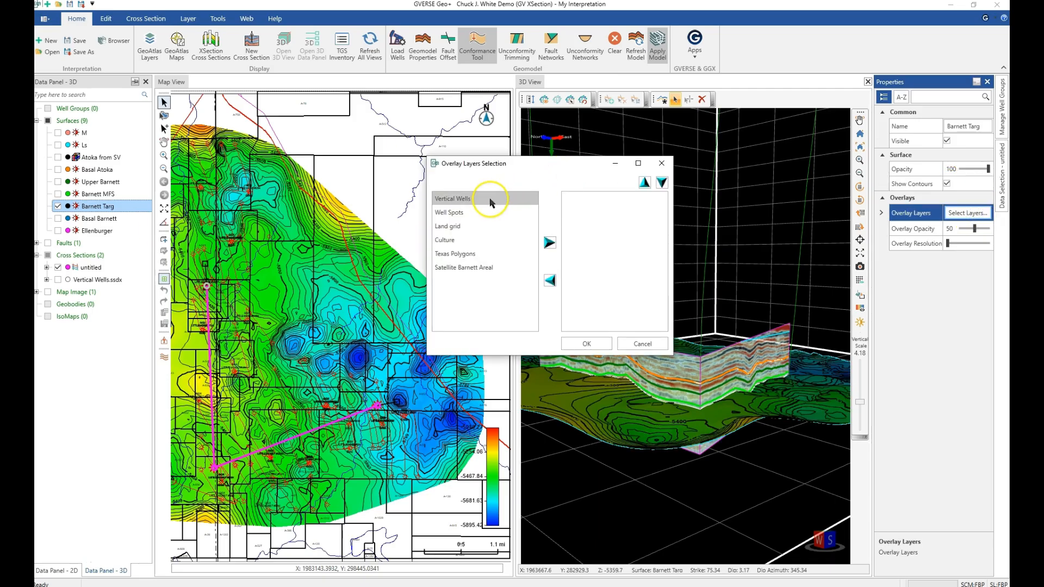
click(459, 228)
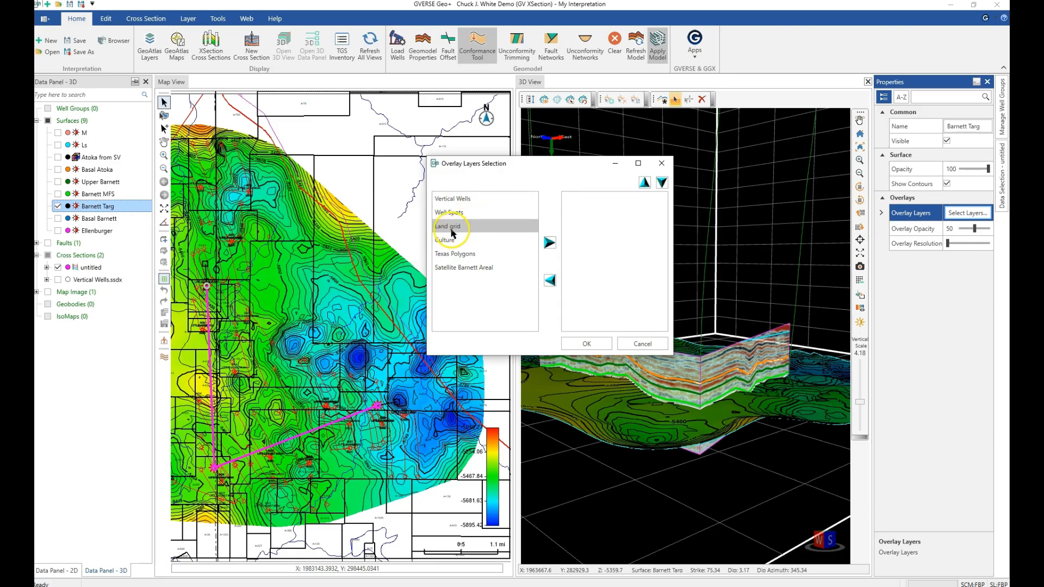
click(449, 229)
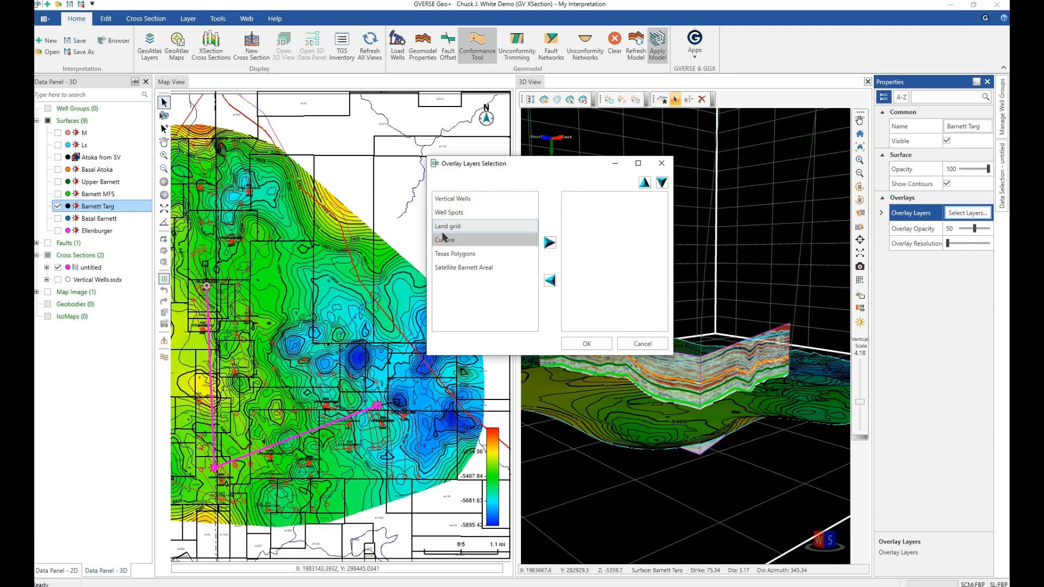
shift+click(452, 253)
click(549, 244)
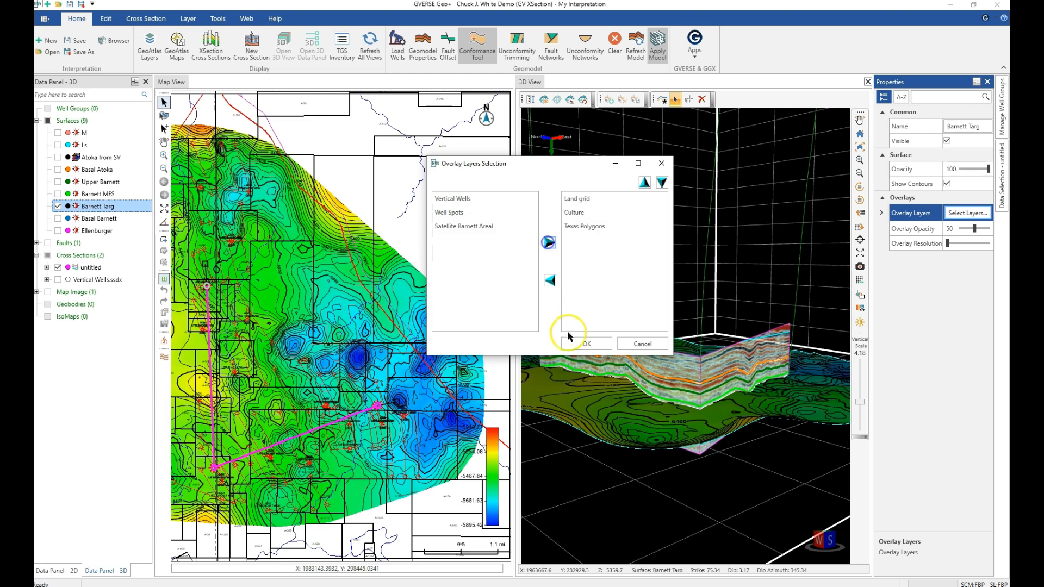
click(568, 343)
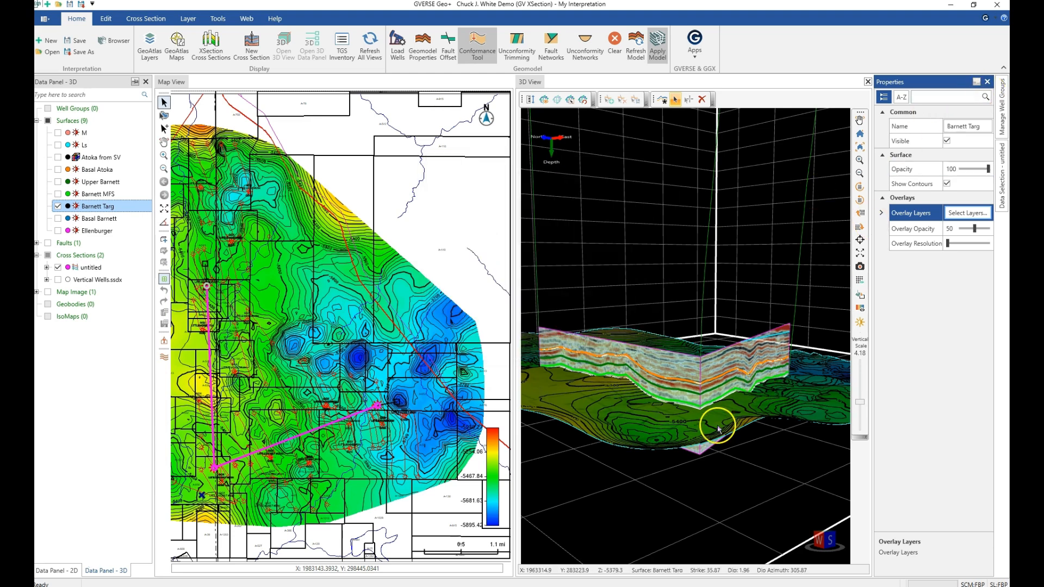
drag(710, 426, 719, 429)
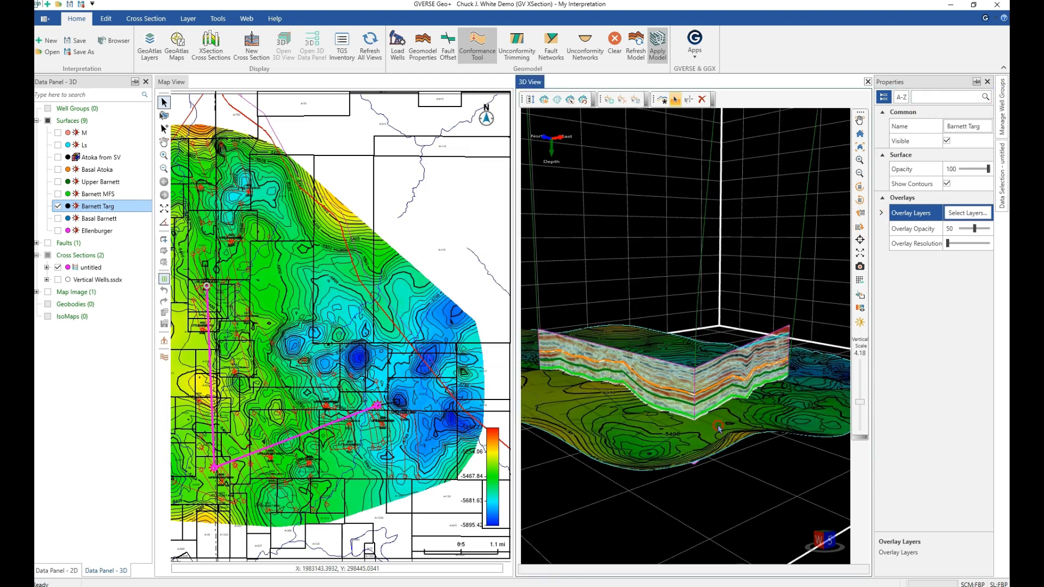
click(987, 82)
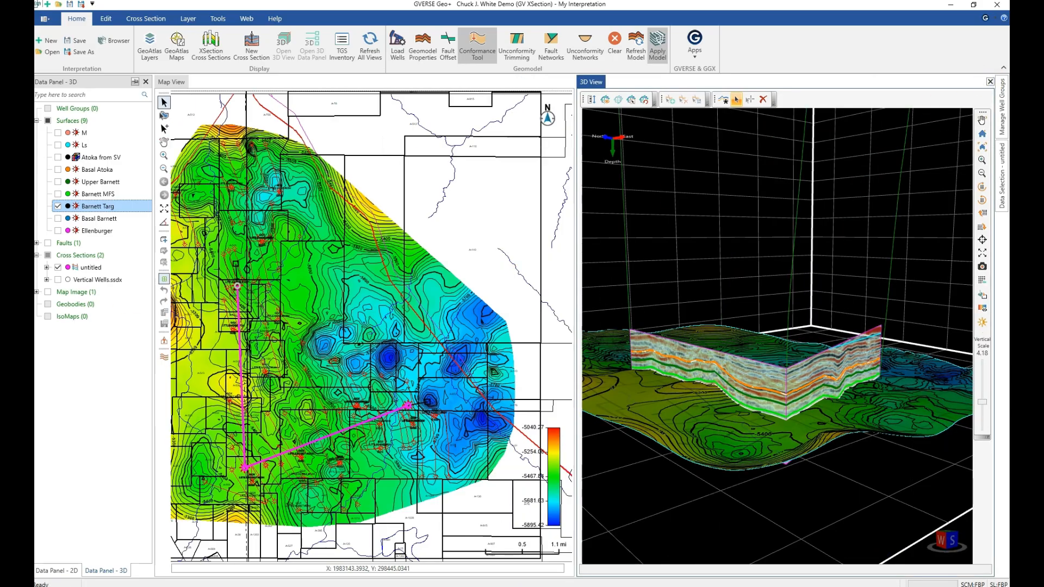
Step: Post the Basal Atoka, Upper Barnett, Barnett MFS, Barnett Targ, Basal Barnett and Ellenburger surface tops on the untitled cross section's wells in 3D
click(65, 292)
click(63, 272)
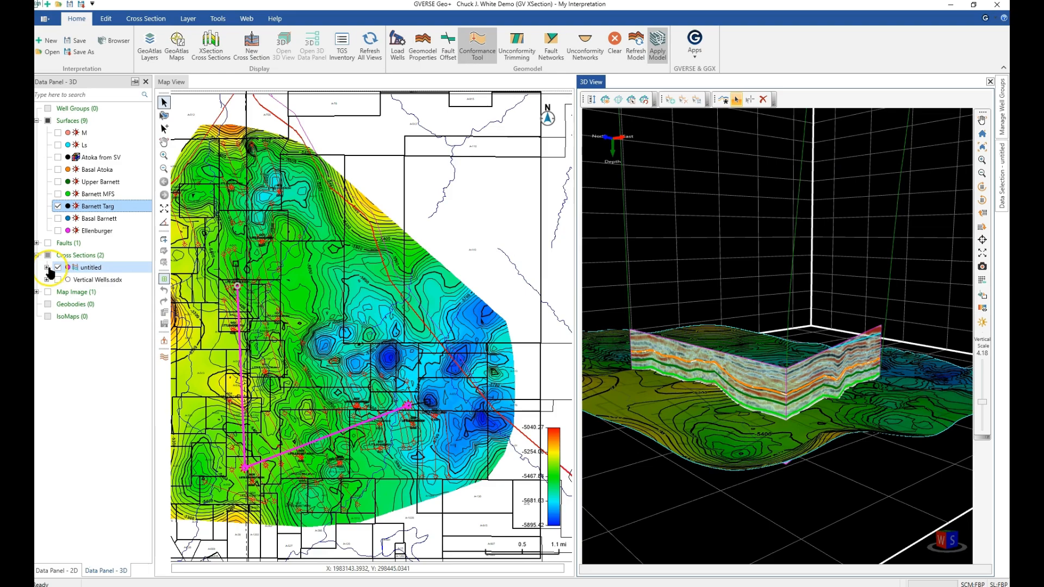
click(47, 267)
right_click(83, 280)
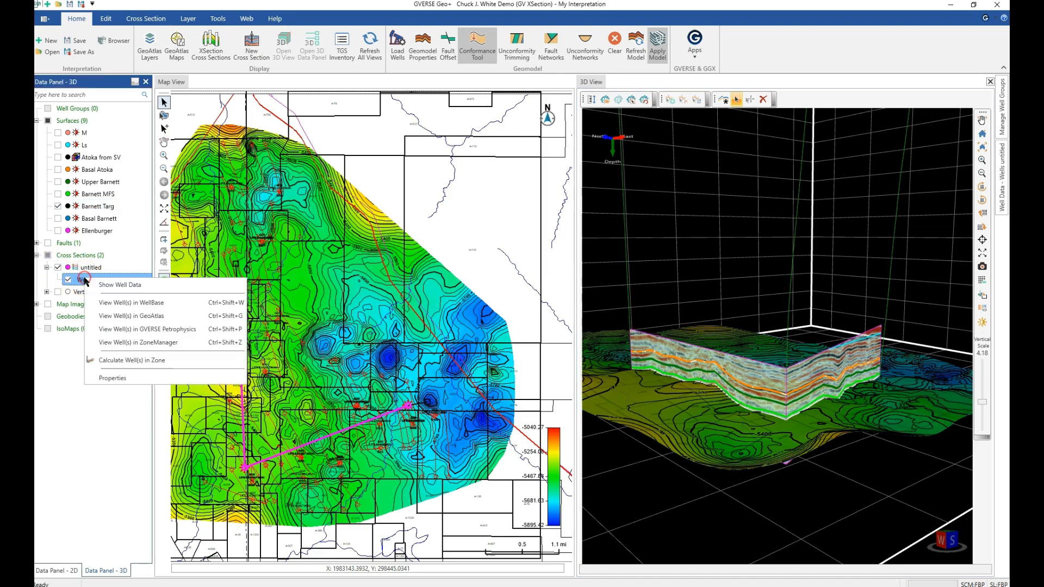
click(103, 284)
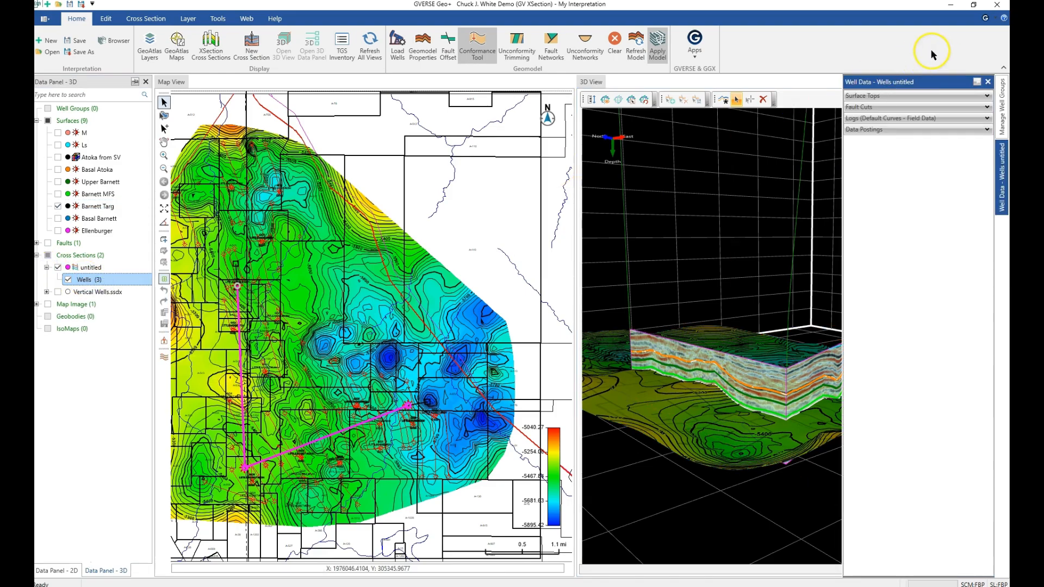
click(859, 96)
click(852, 195)
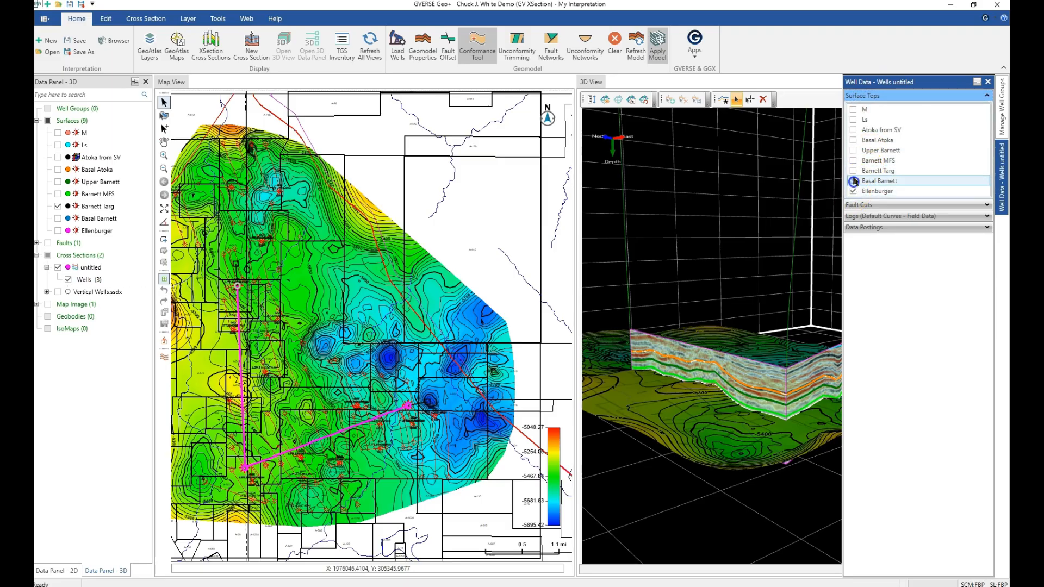
click(853, 170)
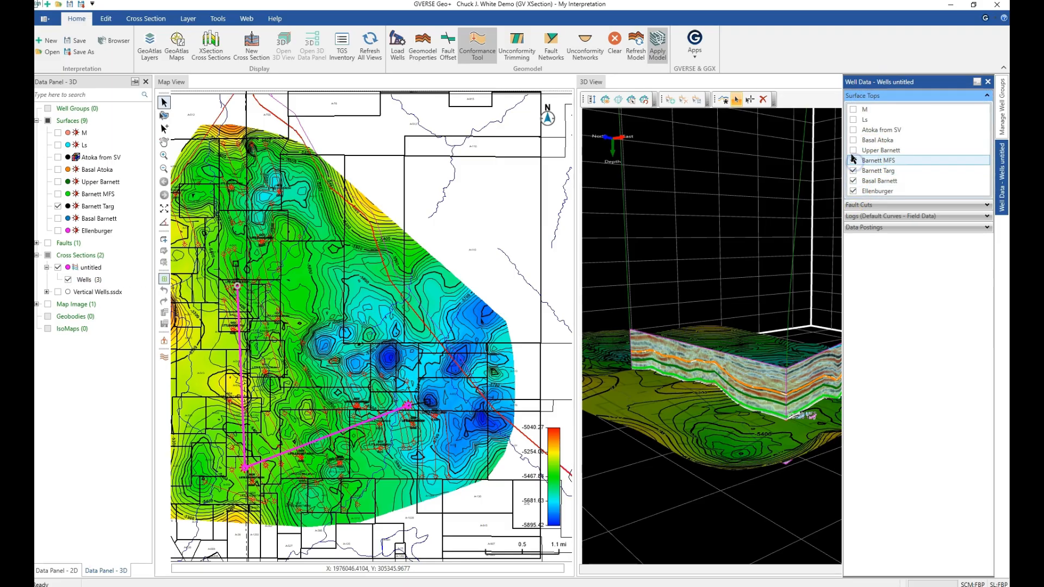
click(852, 150)
click(853, 141)
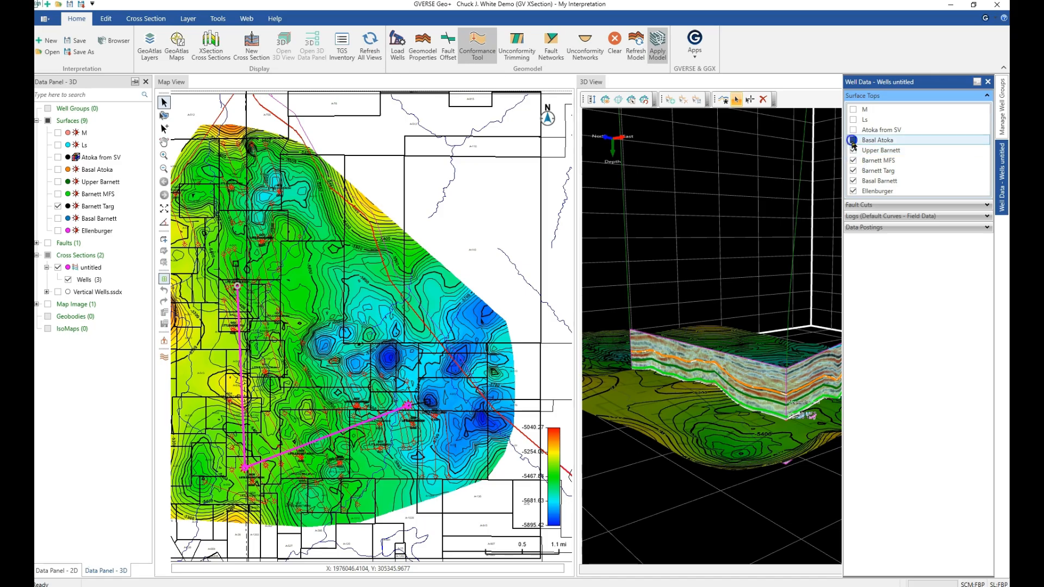
Step: Display the GR log along the cross section's wells in 3D and set its display mode to Lathe
click(854, 215)
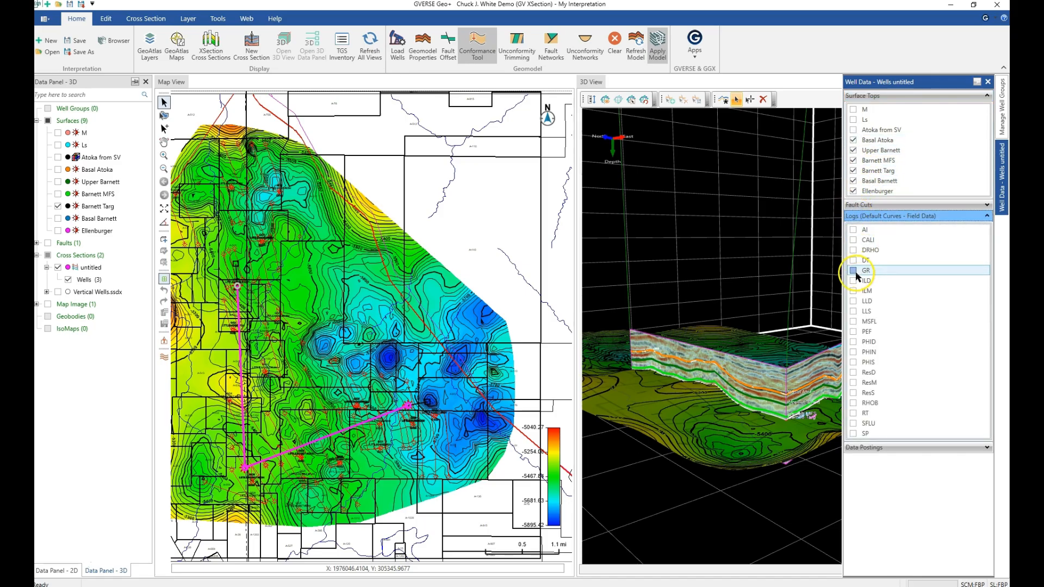
click(853, 270)
right_click(890, 270)
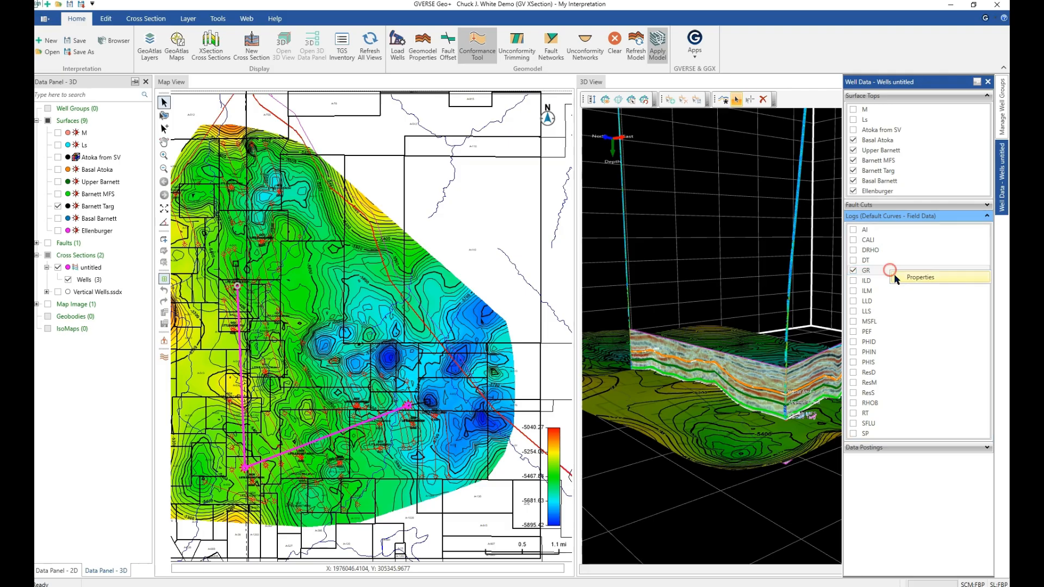
click(907, 278)
click(970, 200)
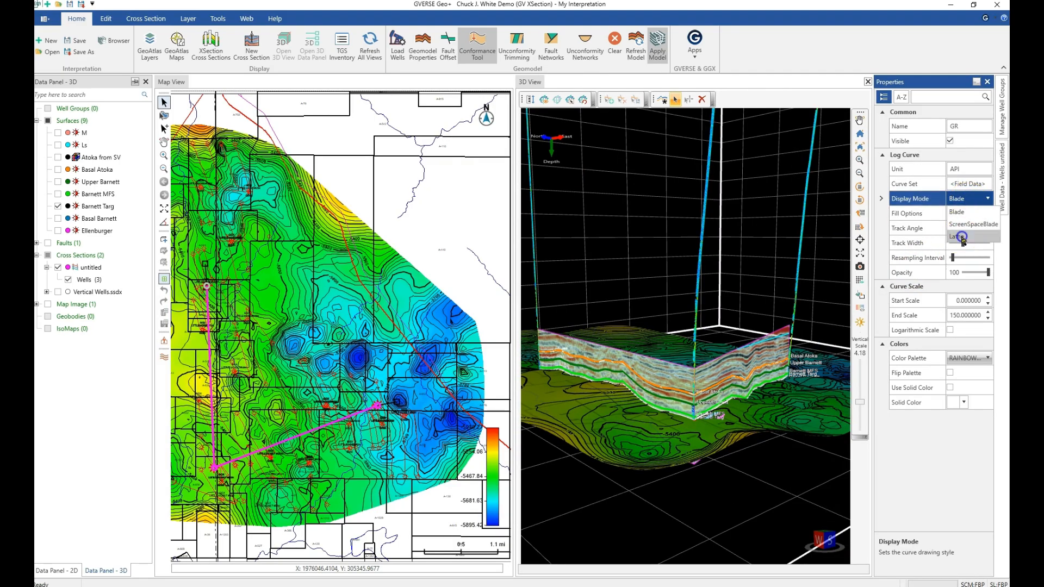
click(963, 239)
click(998, 89)
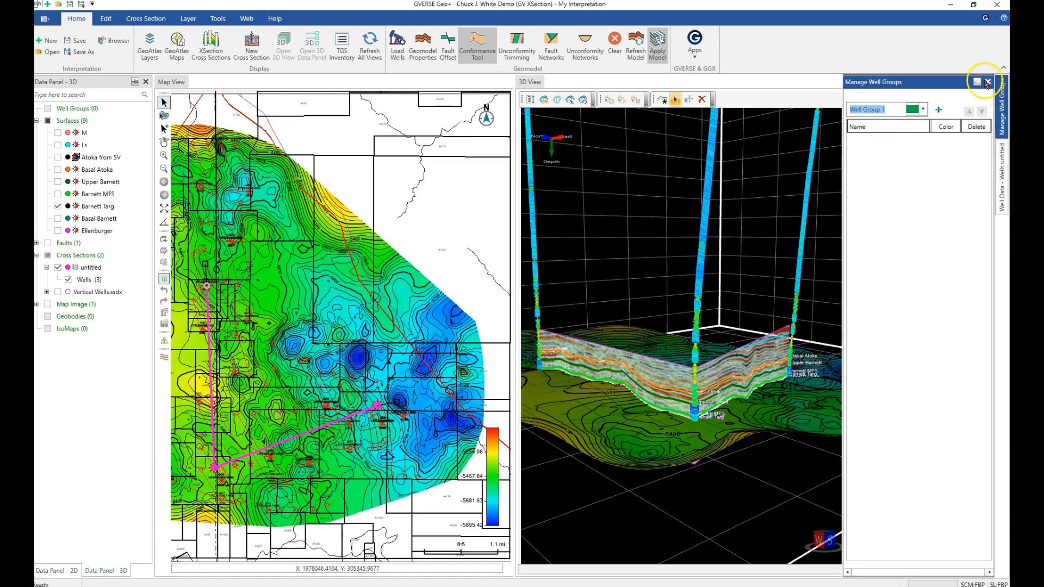
Step: Close the Manage Well Groups and Properties panels and turn on the Map Image in the 3D view
click(988, 82)
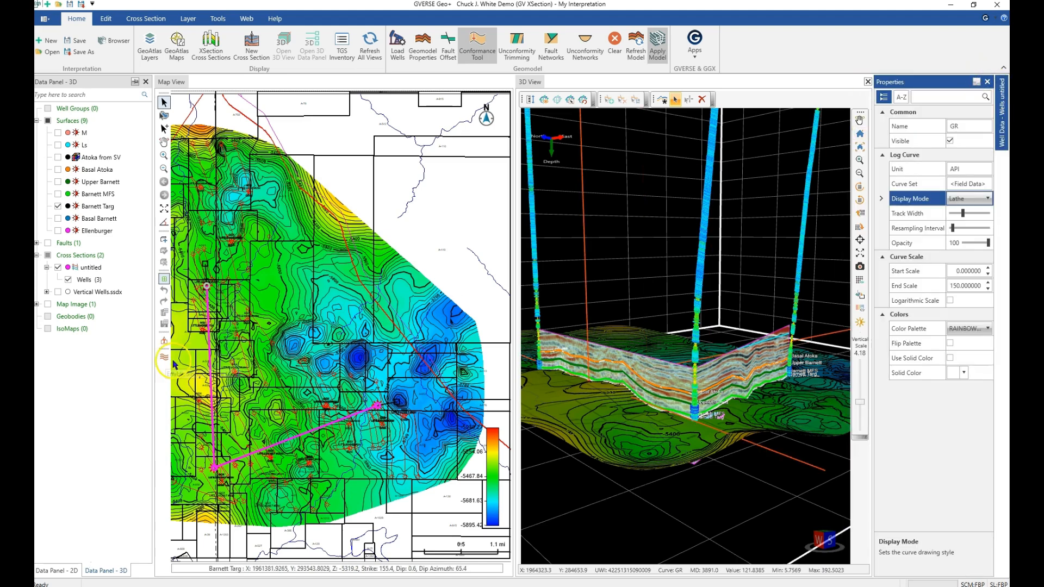
click(47, 305)
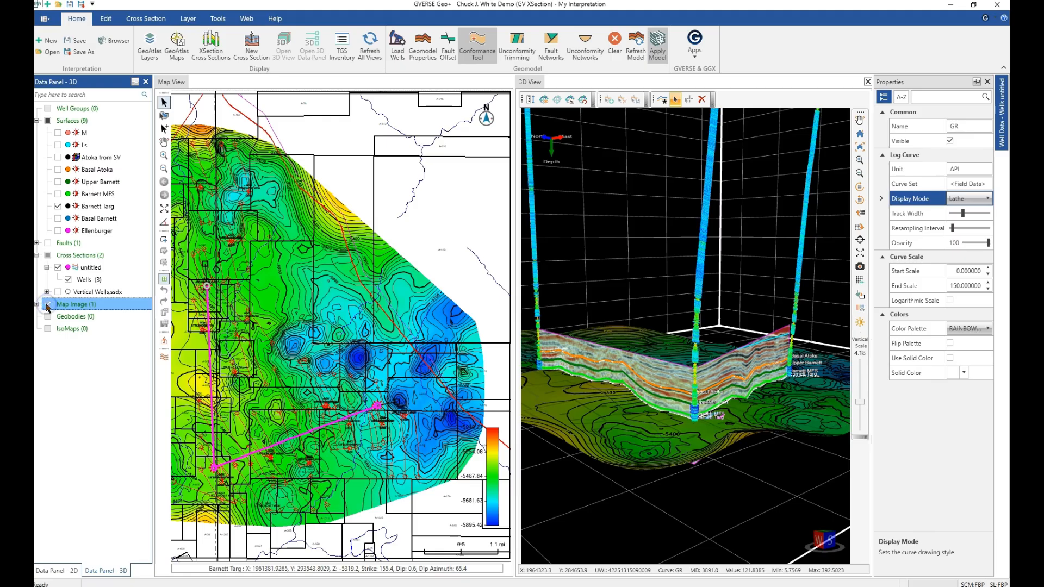
click(988, 83)
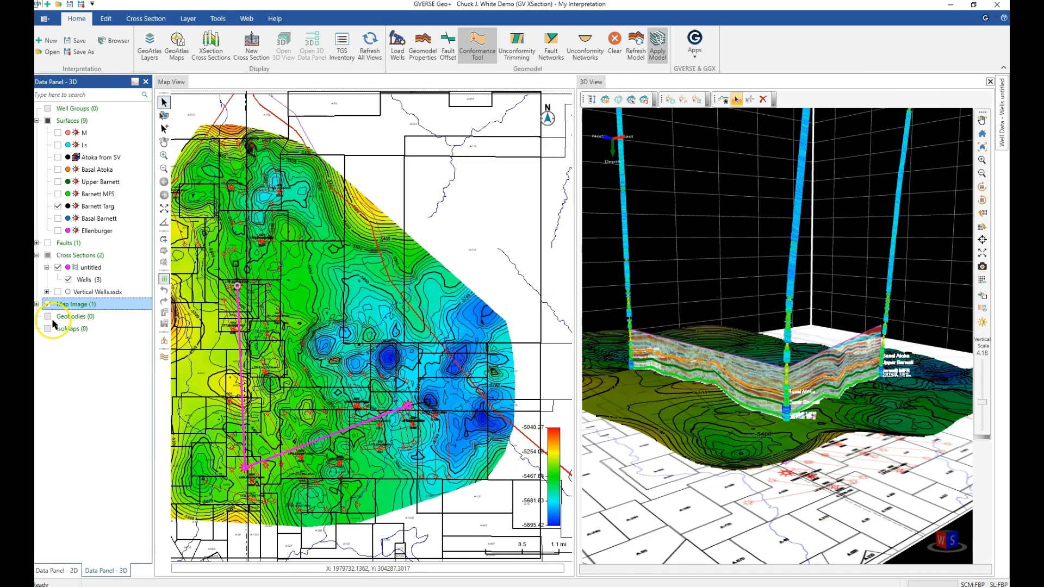
Step: Add the Barnett Shale Geobody from the Bshale geophysics interpretation to the 3D view
right_click(59, 316)
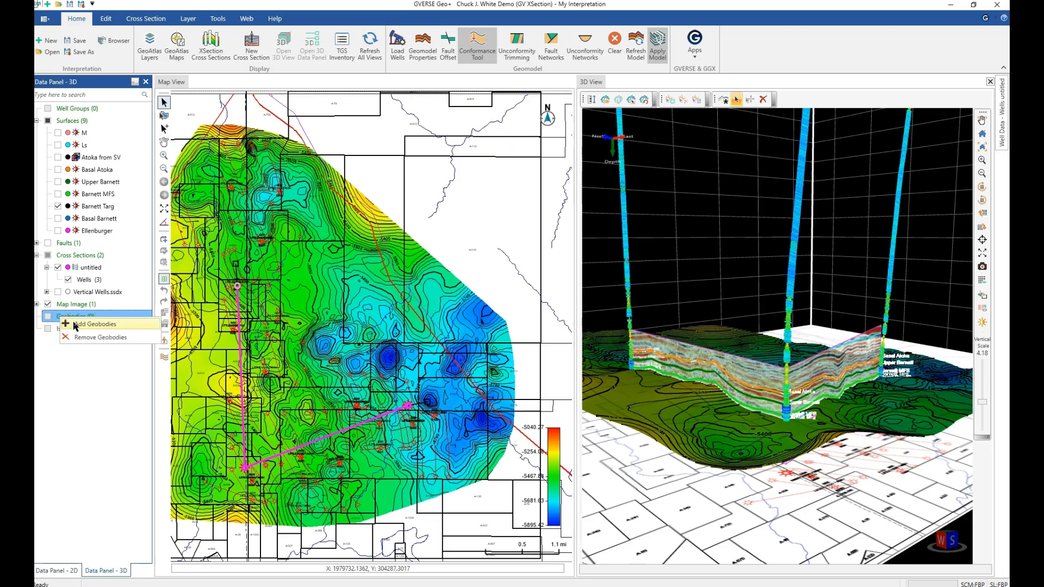
click(87, 324)
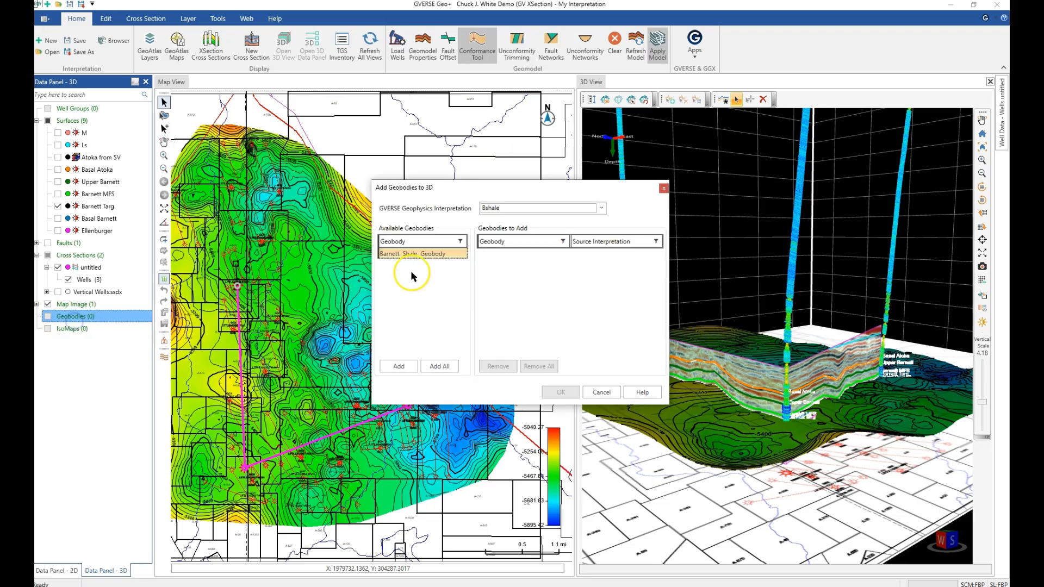
click(401, 366)
click(562, 392)
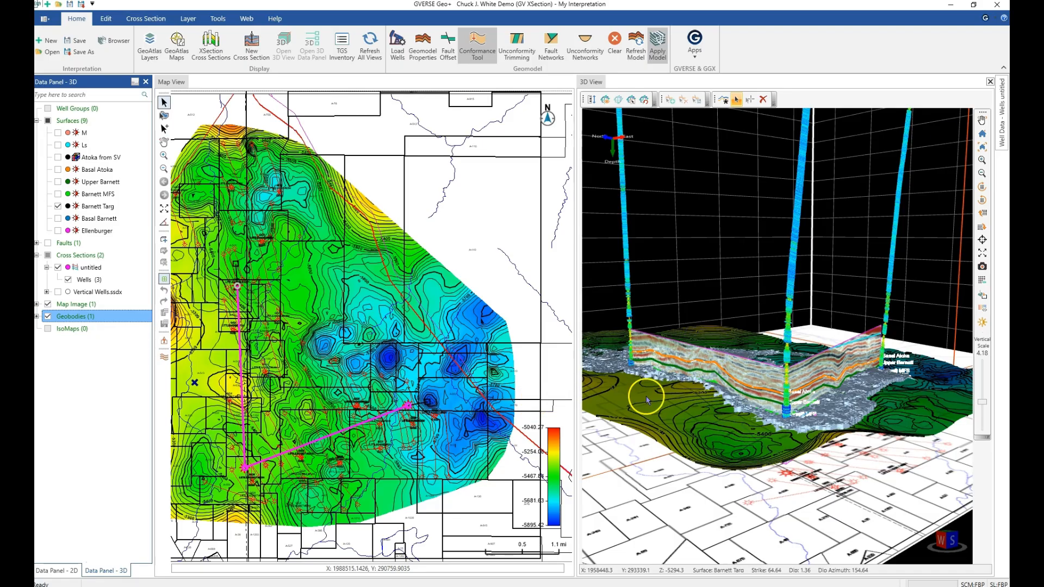
mouse_move(679, 396)
mouse_down()
mouse_move(682, 405)
mouse_move(679, 392)
mouse_up()
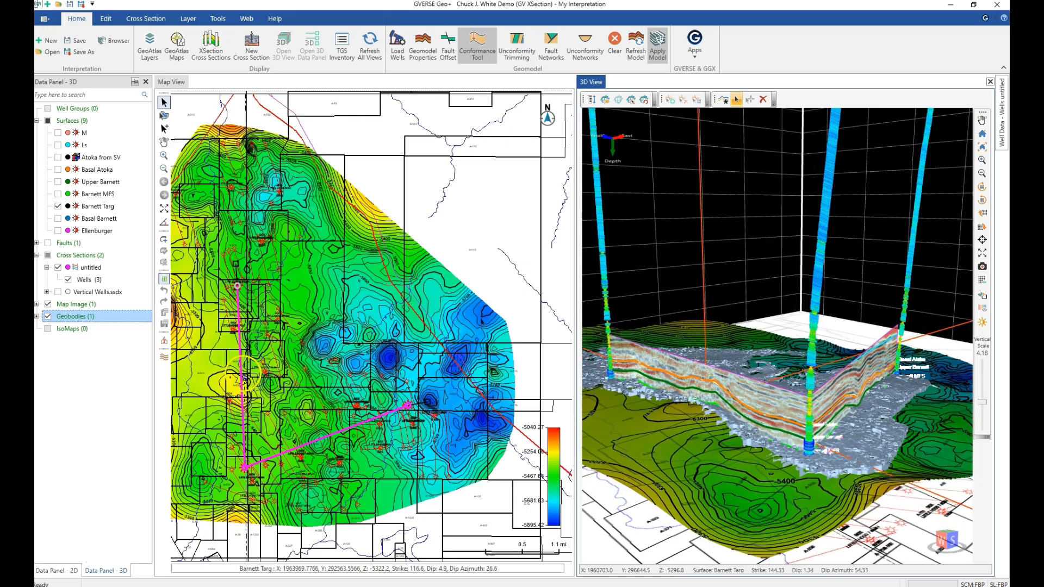
Step: Add the Ellenburger subsea IsoMap layer to the 3D view
click(62, 329)
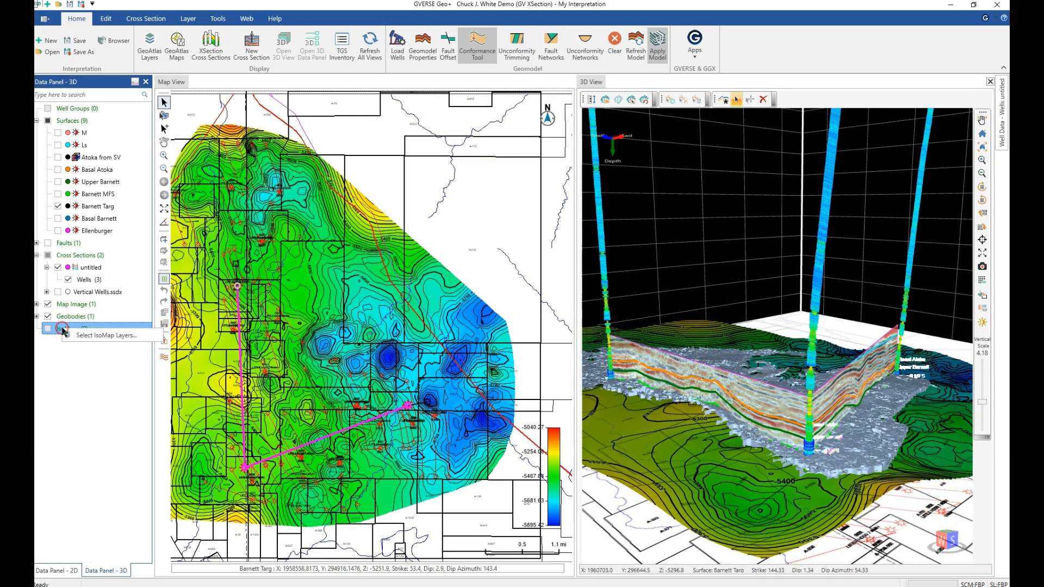
double_click(84, 336)
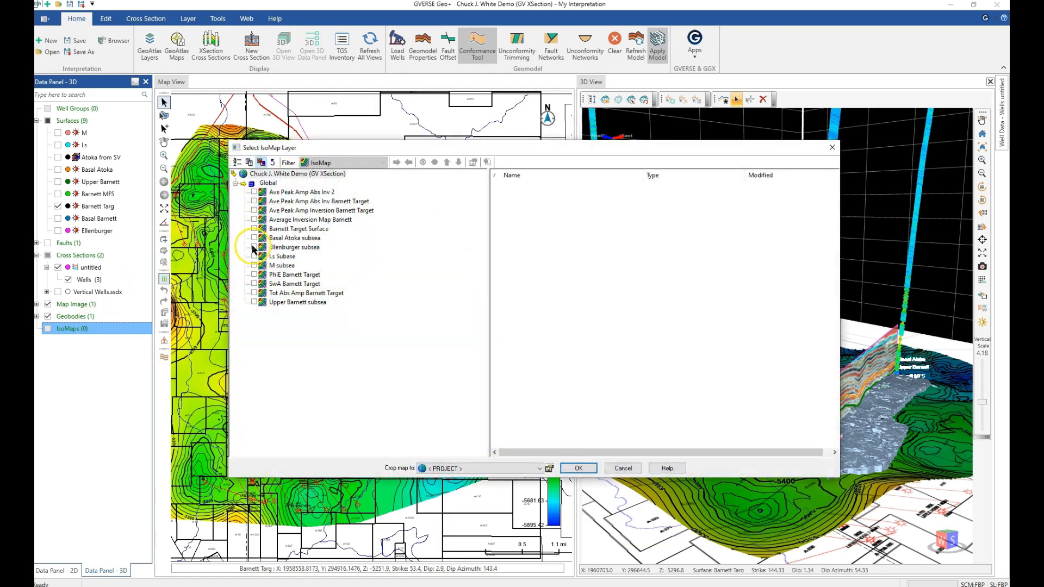
click(253, 247)
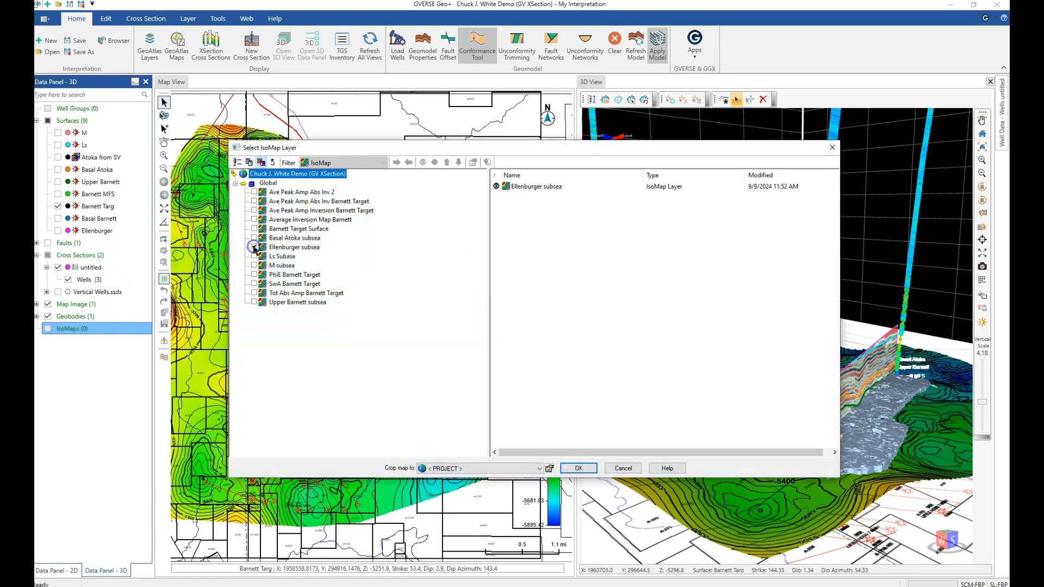
click(569, 469)
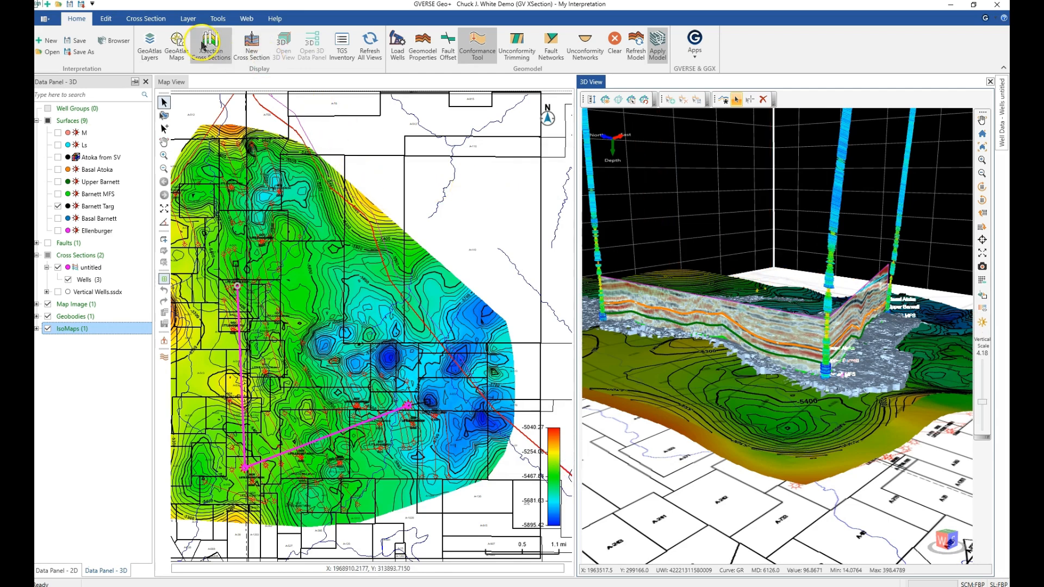
Step: Bring up the untitled cross section in a smaller window above the map, leaving the 3D view uncovered, and fit the section's width
click(150, 23)
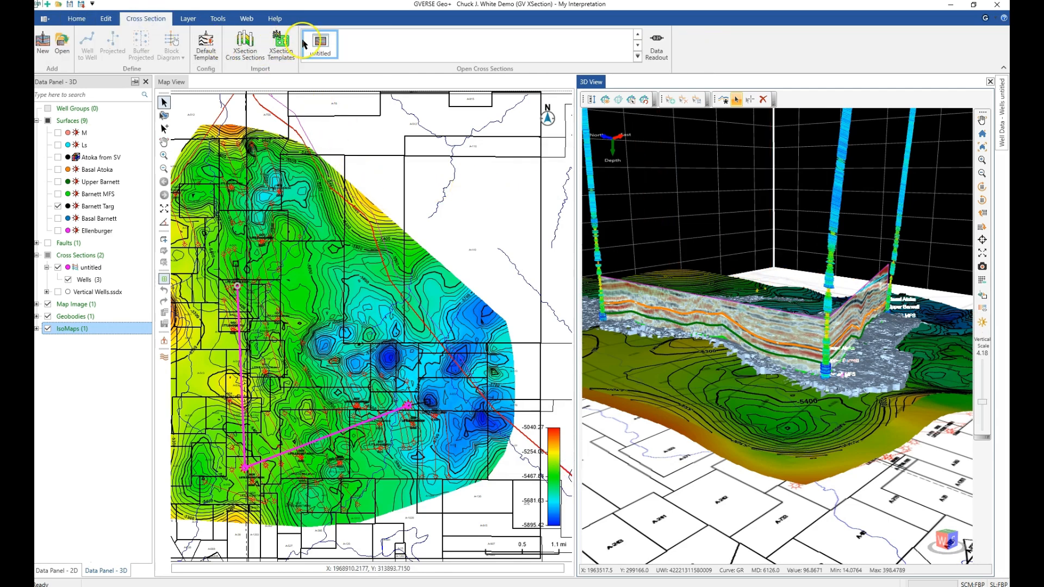
double_click(329, 49)
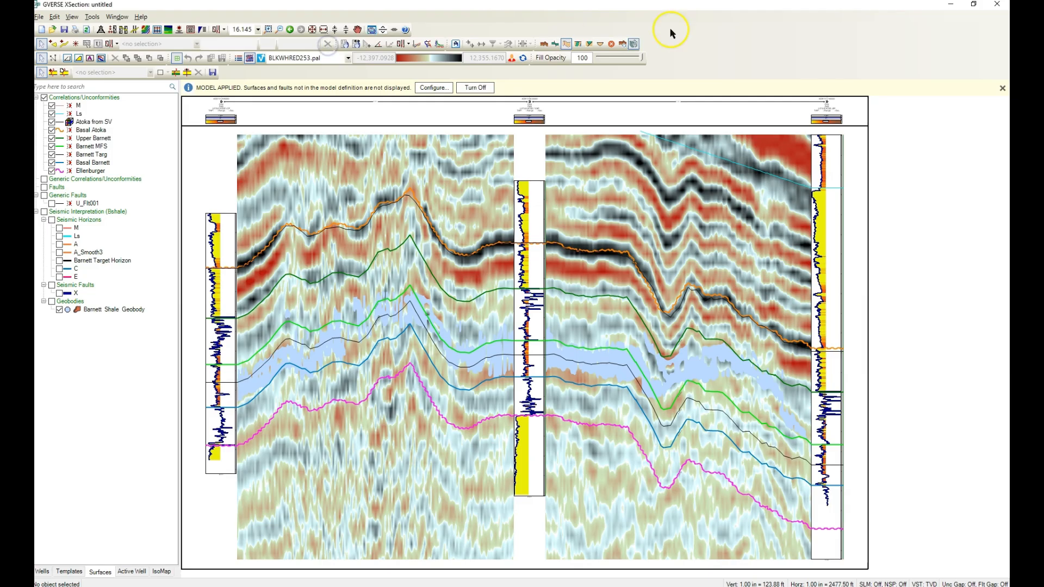
click(974, 5)
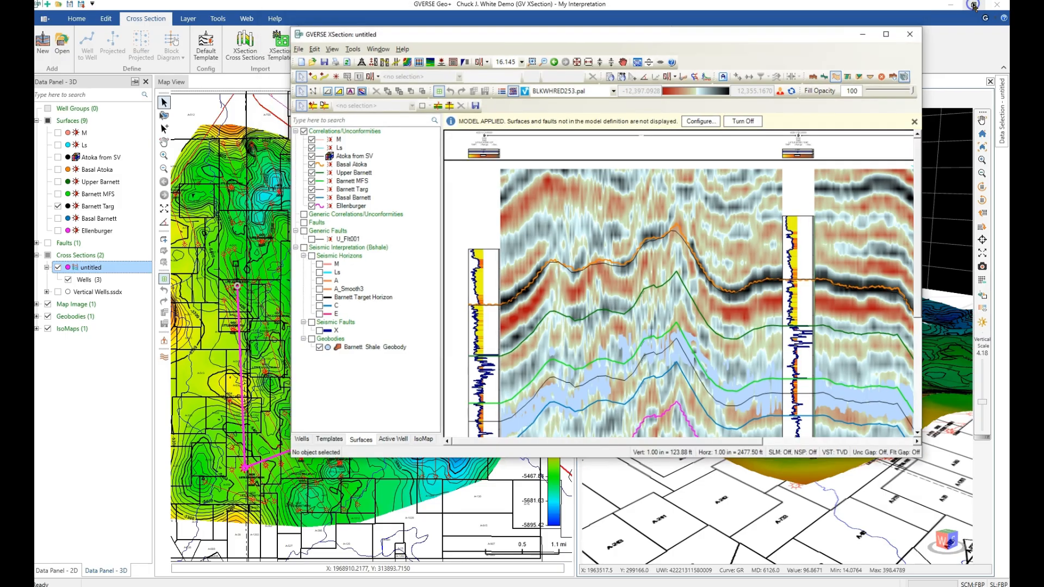
drag(687, 49, 424, 21)
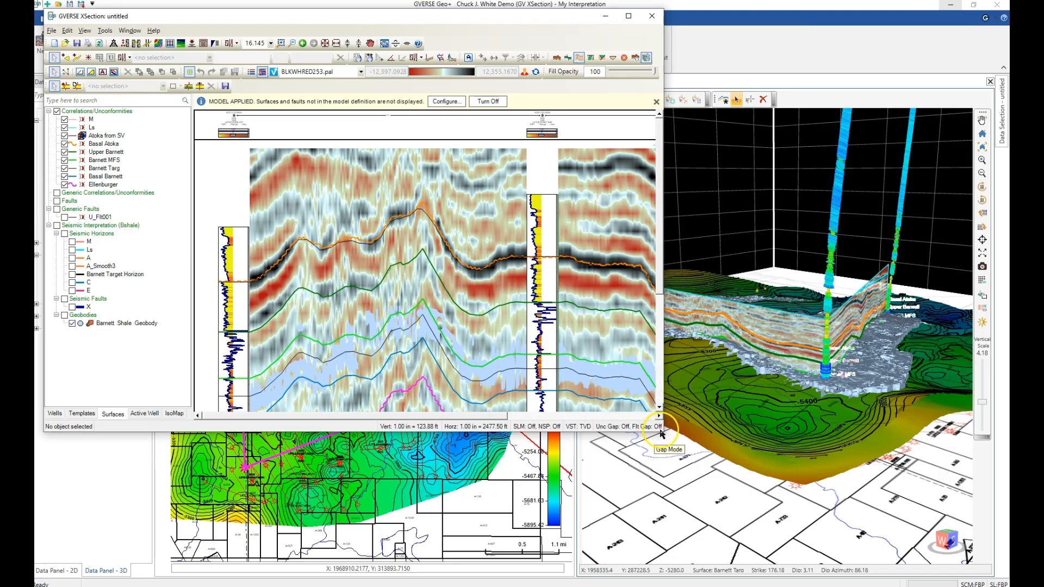
drag(662, 430, 661, 290)
click(357, 44)
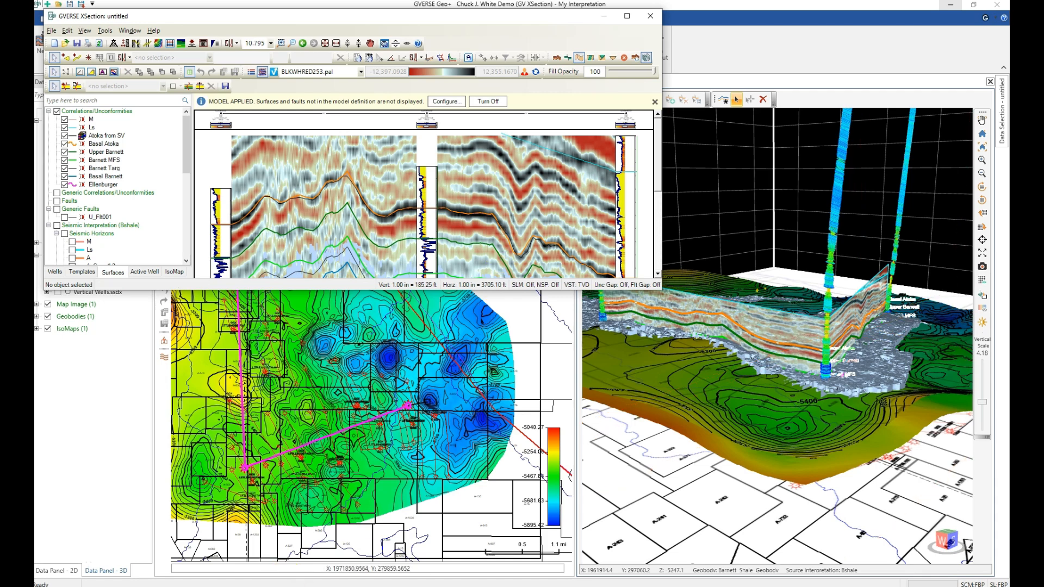
click(52, 569)
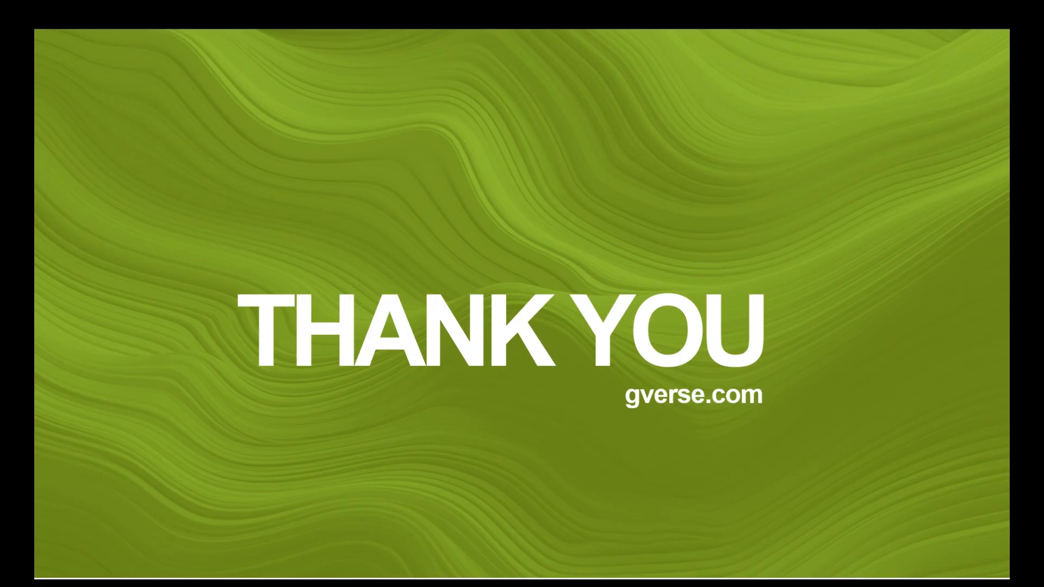